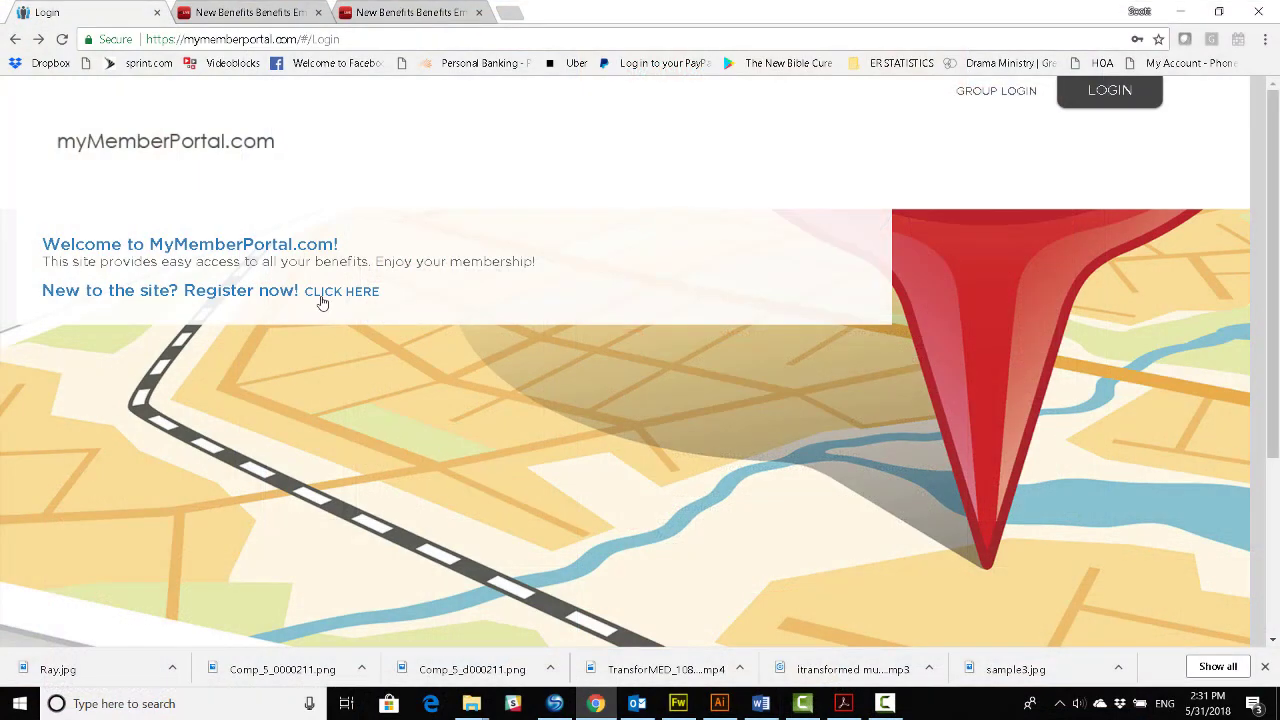
Step: Open the new member registration form and enter the member's first and last name
click(341, 291)
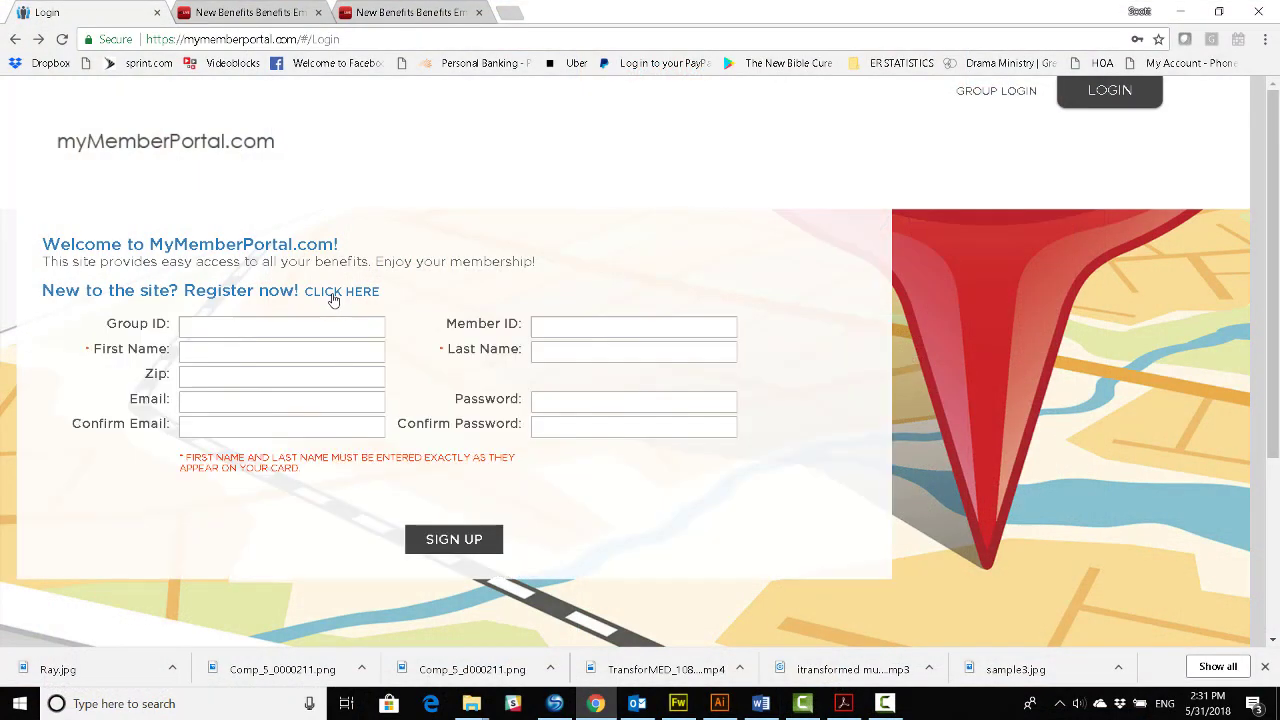
click(214, 351)
text(John)
key(Tab)
text(Customer)
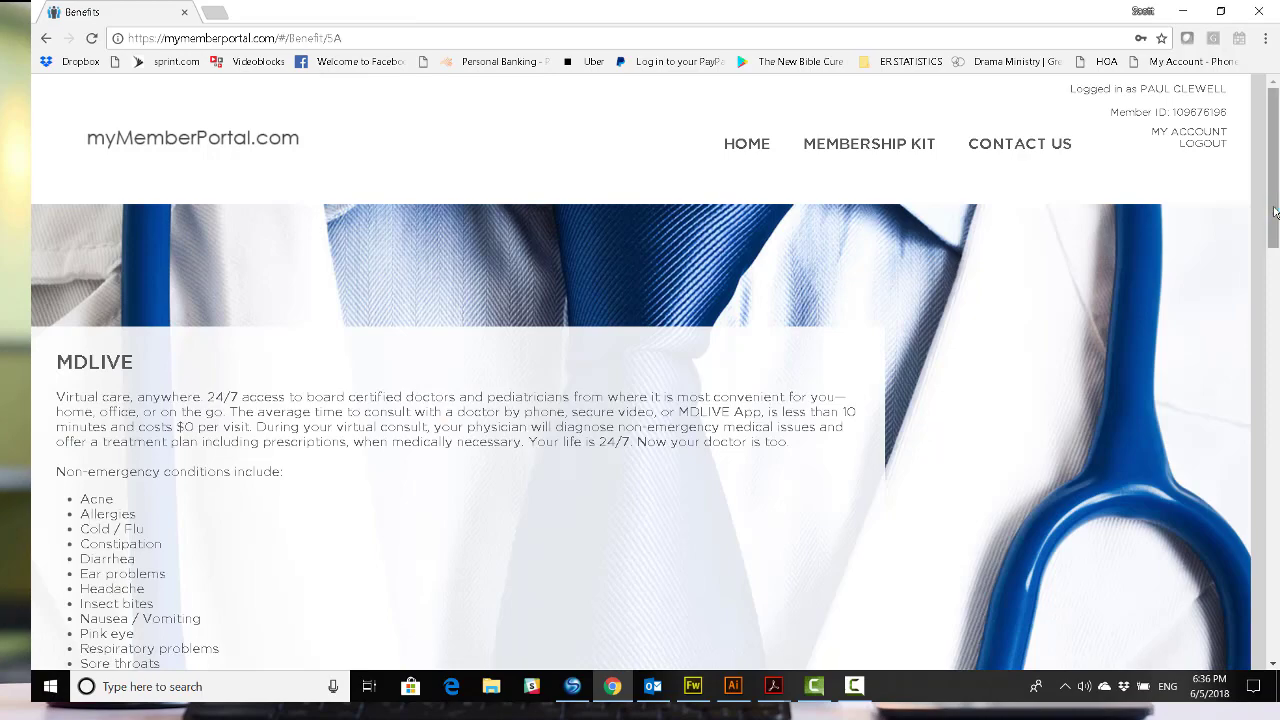
Step: Review the MDLIVE benefit description and its usage instructions, and launch the benefit's website
drag(1275, 212, 1275, 378)
scroll(1276, 315, down, 2)
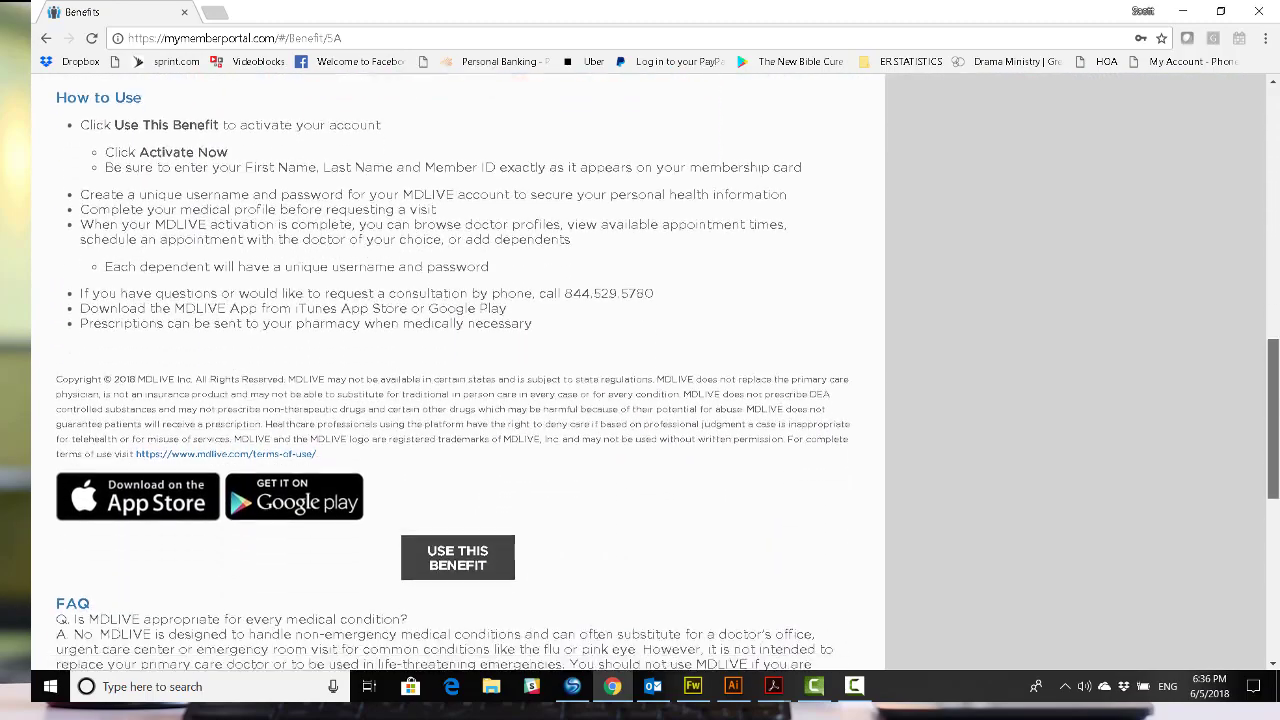
drag(1276, 410, 1277, 456)
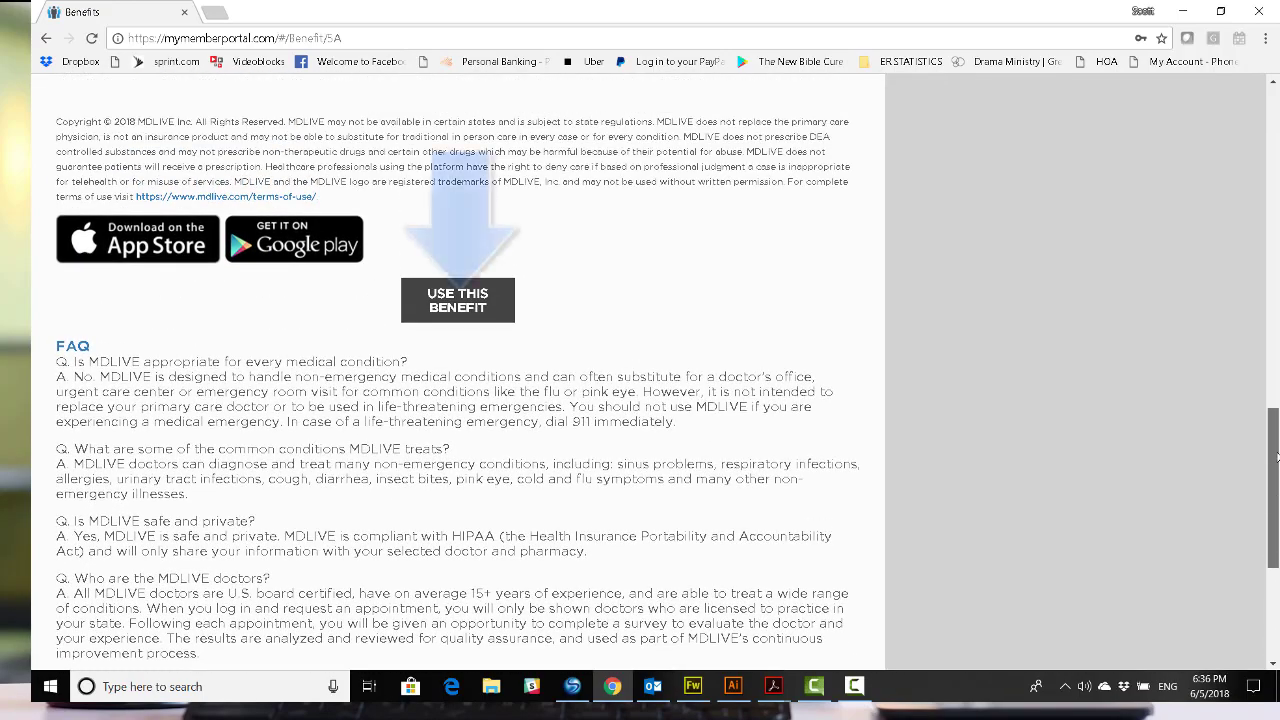
click(461, 310)
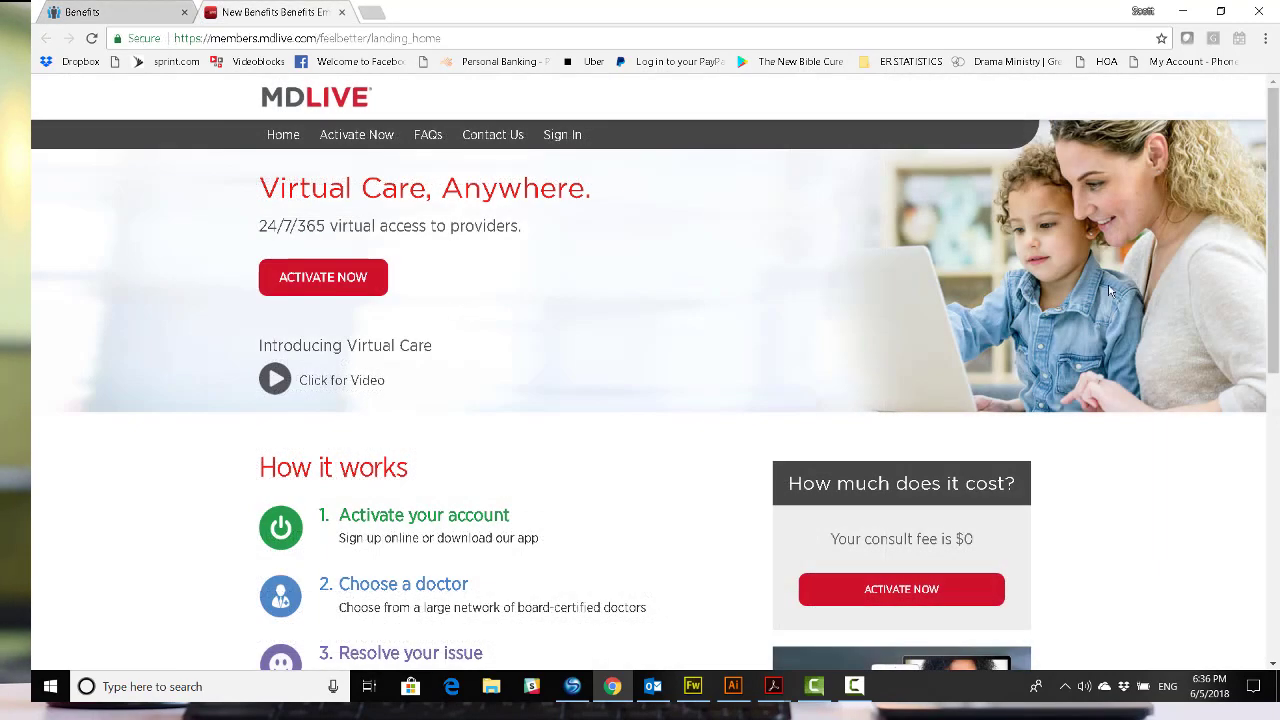
Step: Start the MDLIVE account activation, submit the member's name and member ID, and look through the Patient Sign Up form
mouse_move(1275, 188)
mouse_down()
mouse_move(1278, 275)
mouse_move(1278, 185)
mouse_up()
click(334, 287)
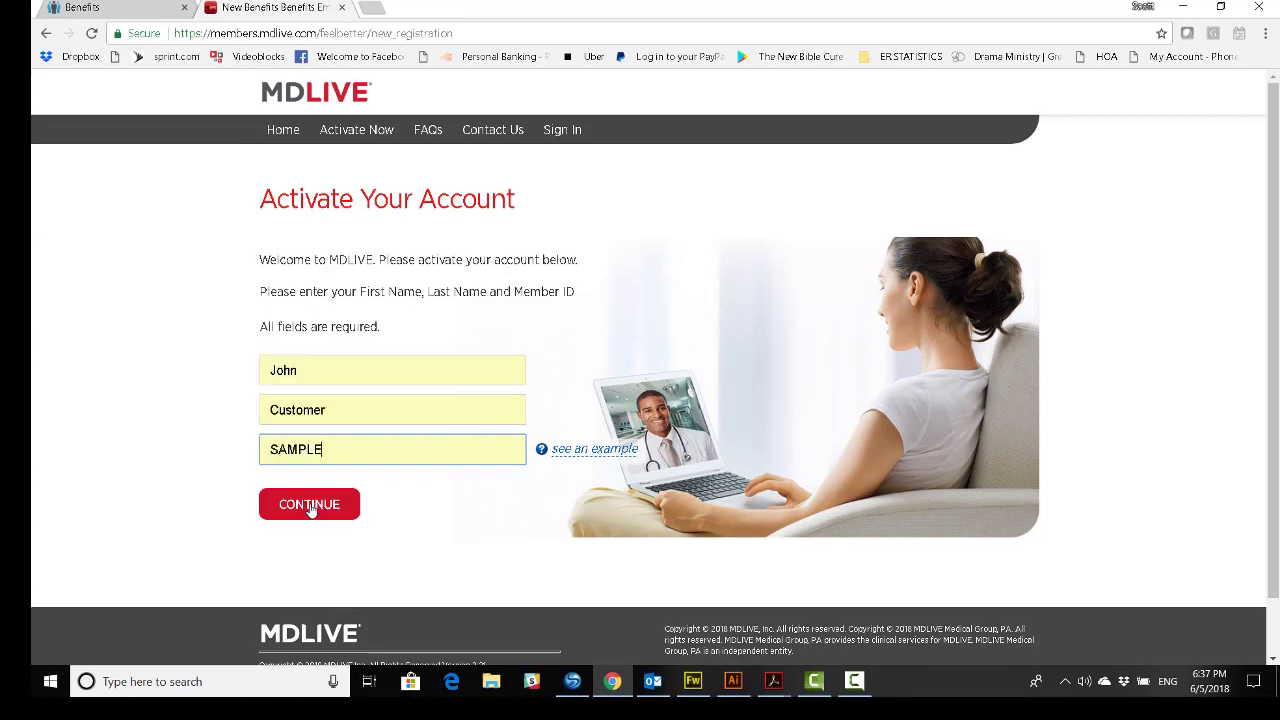
click(311, 507)
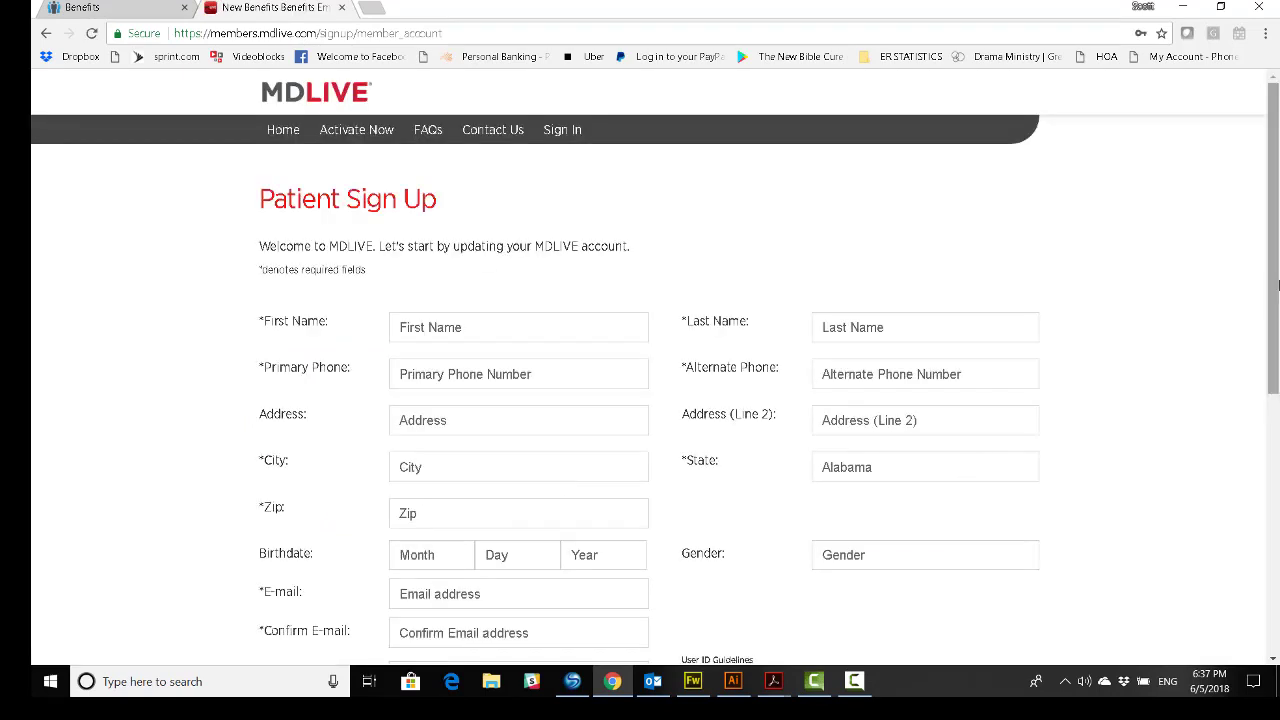
scroll(1278, 272, down, 2)
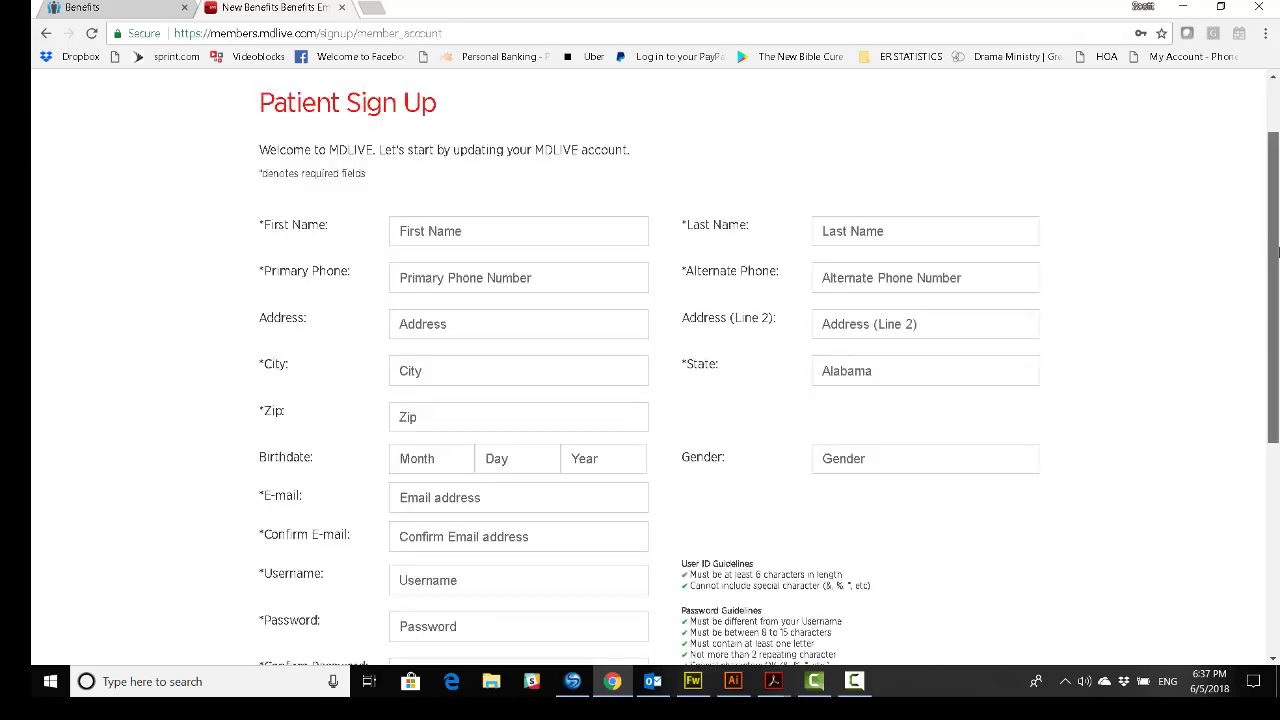
drag(1278, 293, 1278, 377)
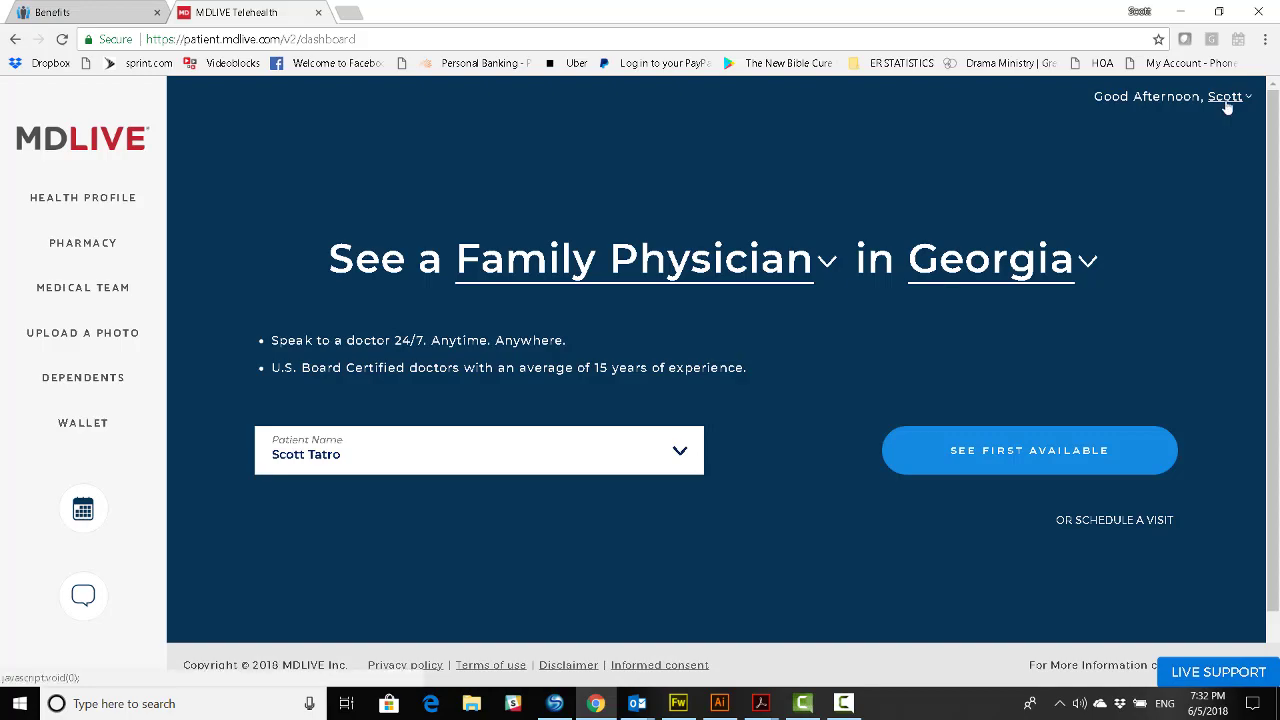
Step: View the account options, the upcoming visits and the received messages on the patient dashboard
click(1228, 107)
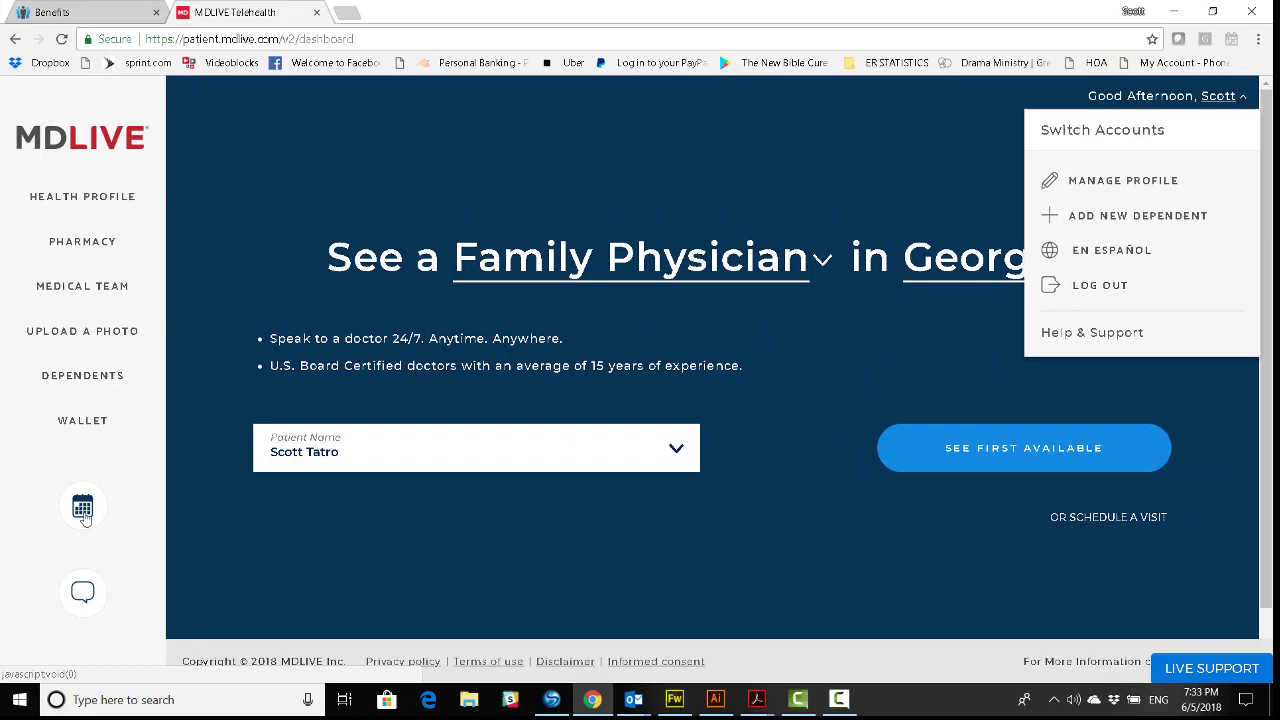
click(83, 510)
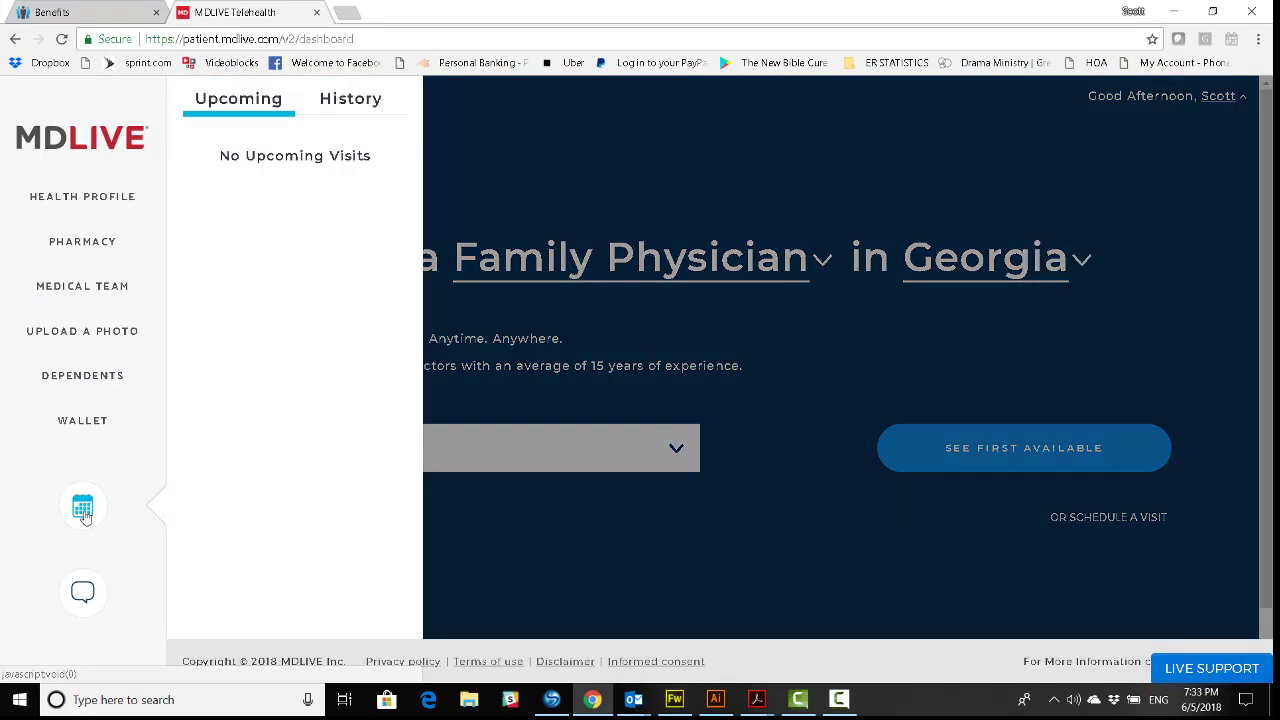
click(83, 593)
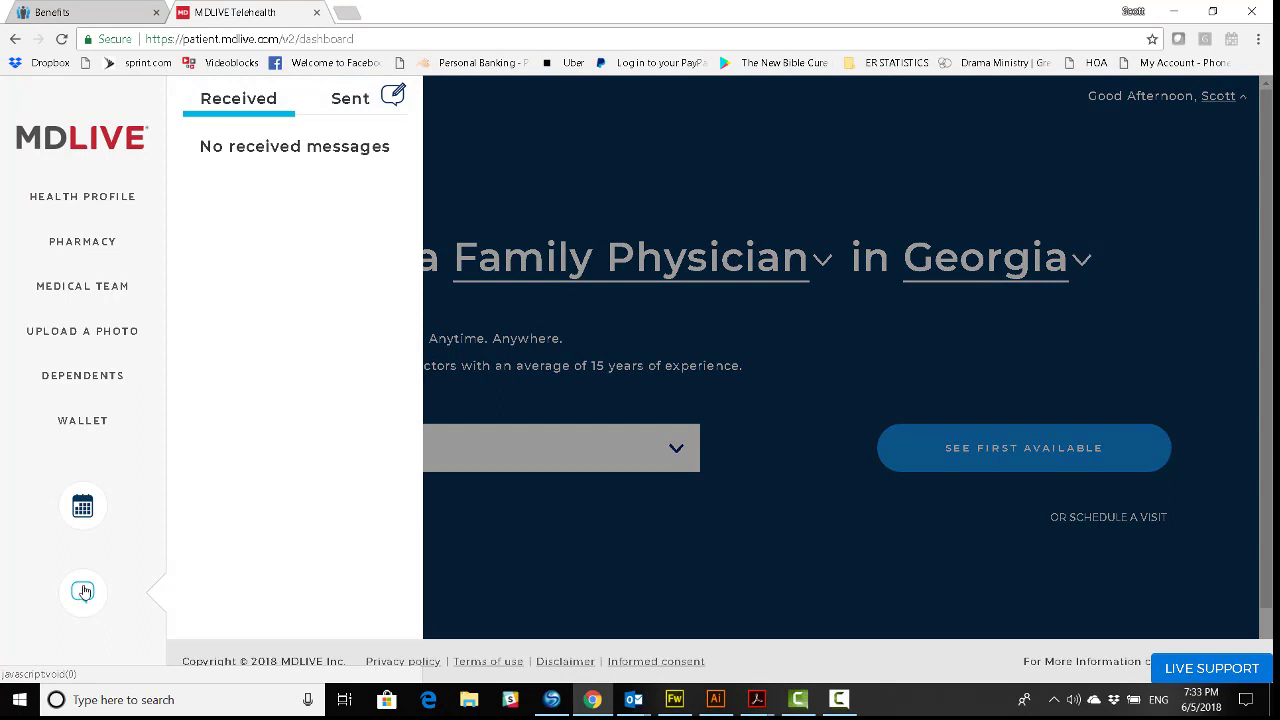
Step: Open the patient's health profile and bring the health history questions into view
click(130, 201)
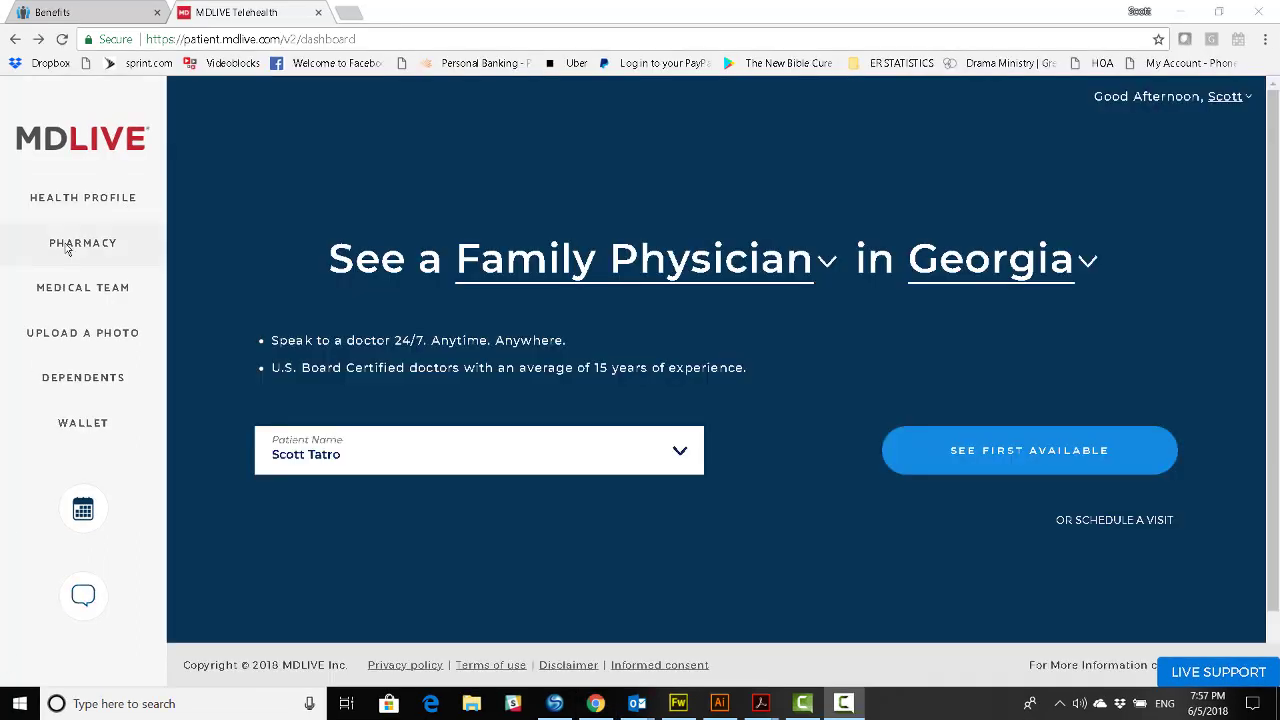
click(100, 203)
click(100, 203)
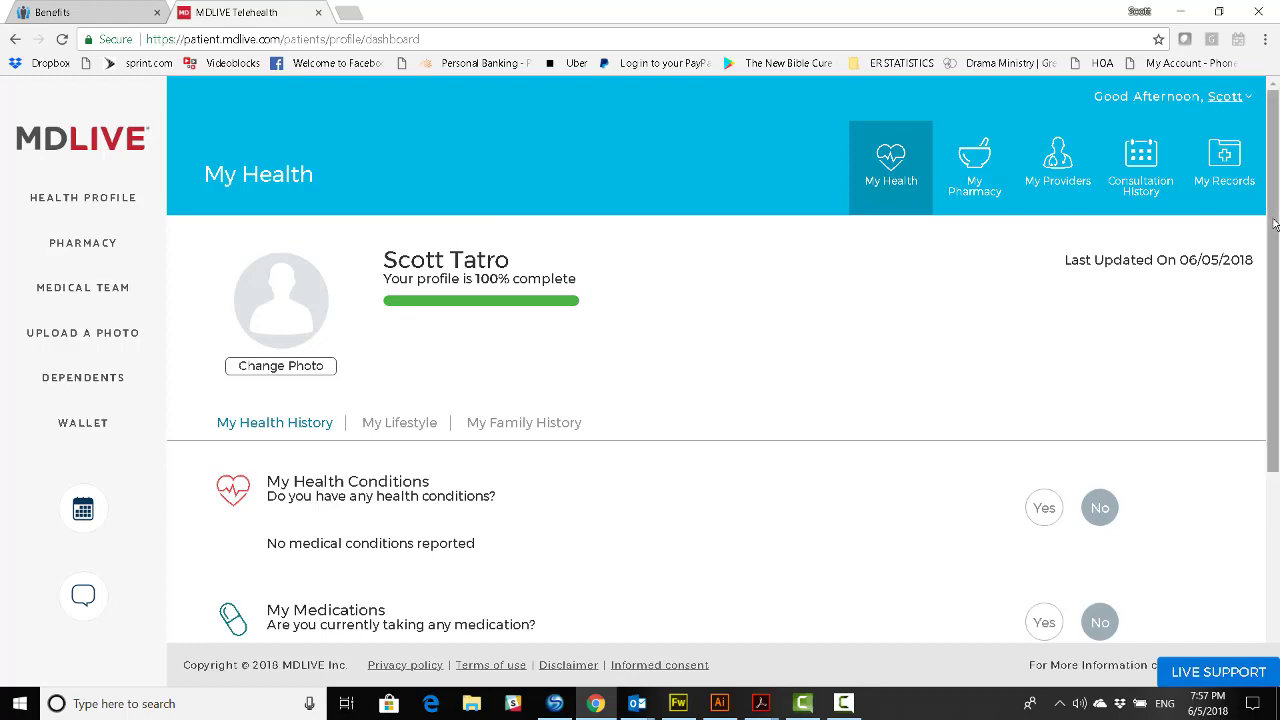
drag(1270, 224, 1277, 343)
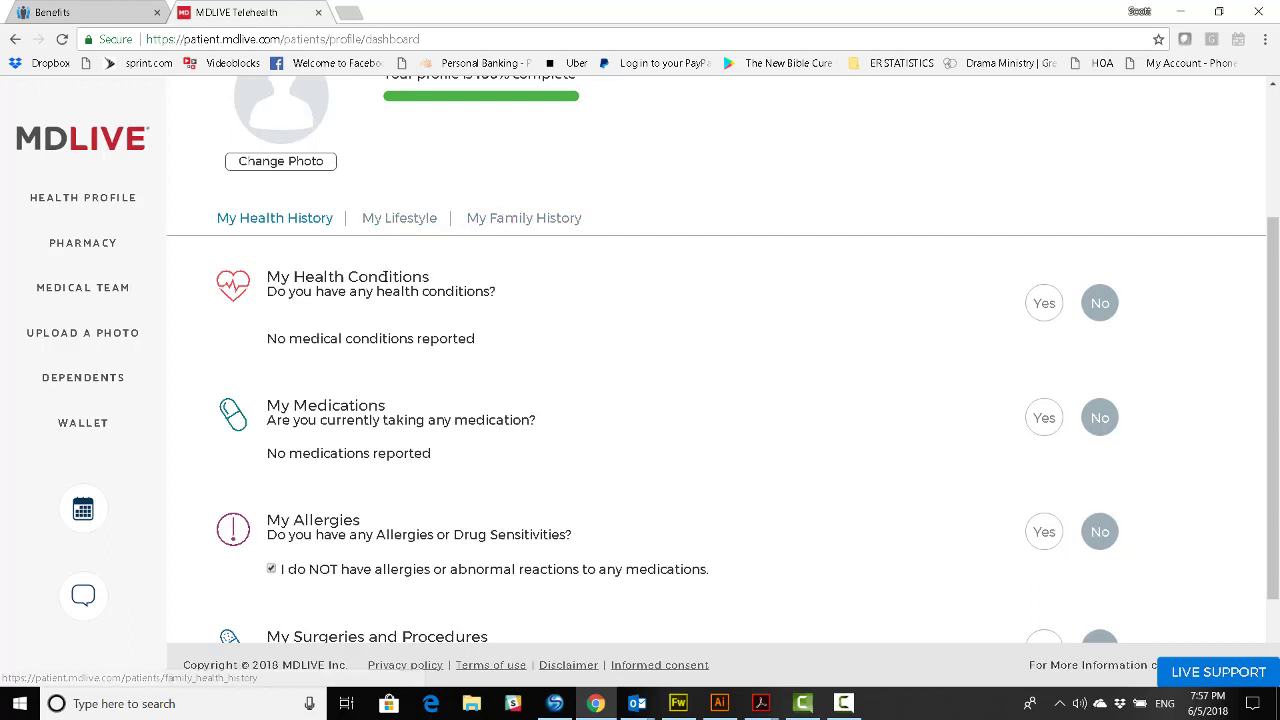
Step: Answer Yes to having health conditions and search the conditions for "psoria"
click(1046, 316)
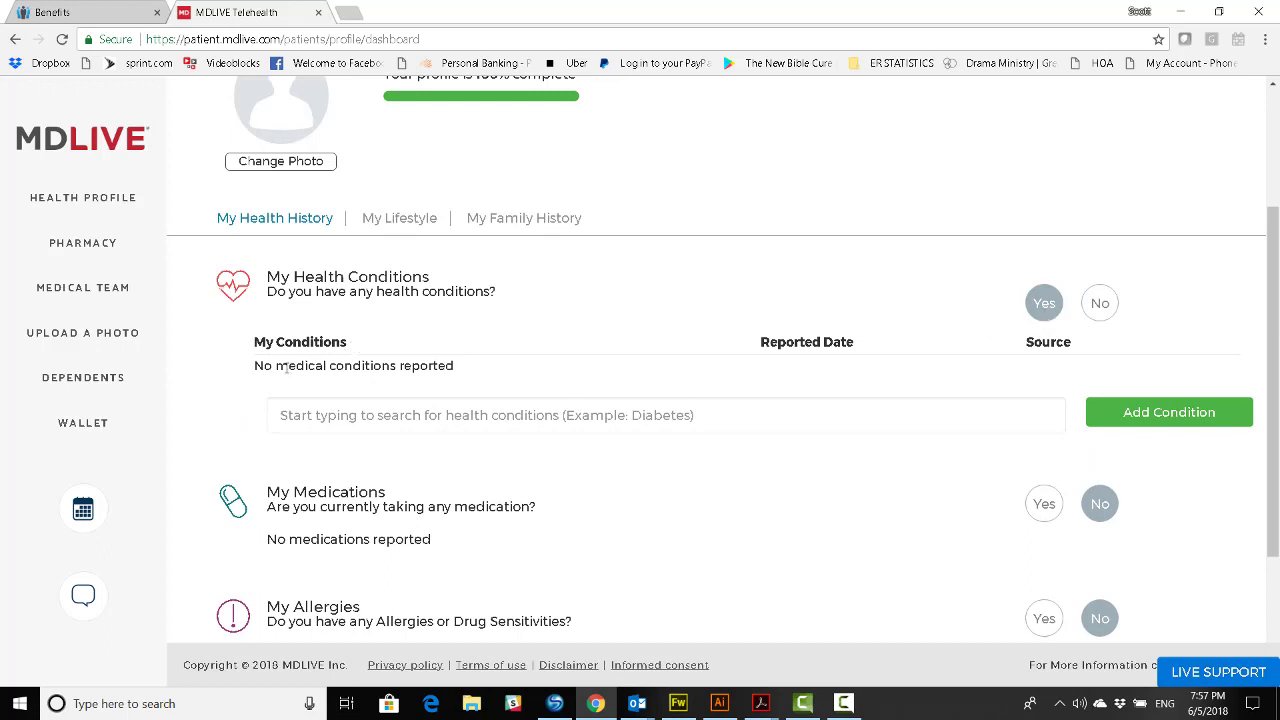
double_click(287, 366)
click(288, 415)
text(P)
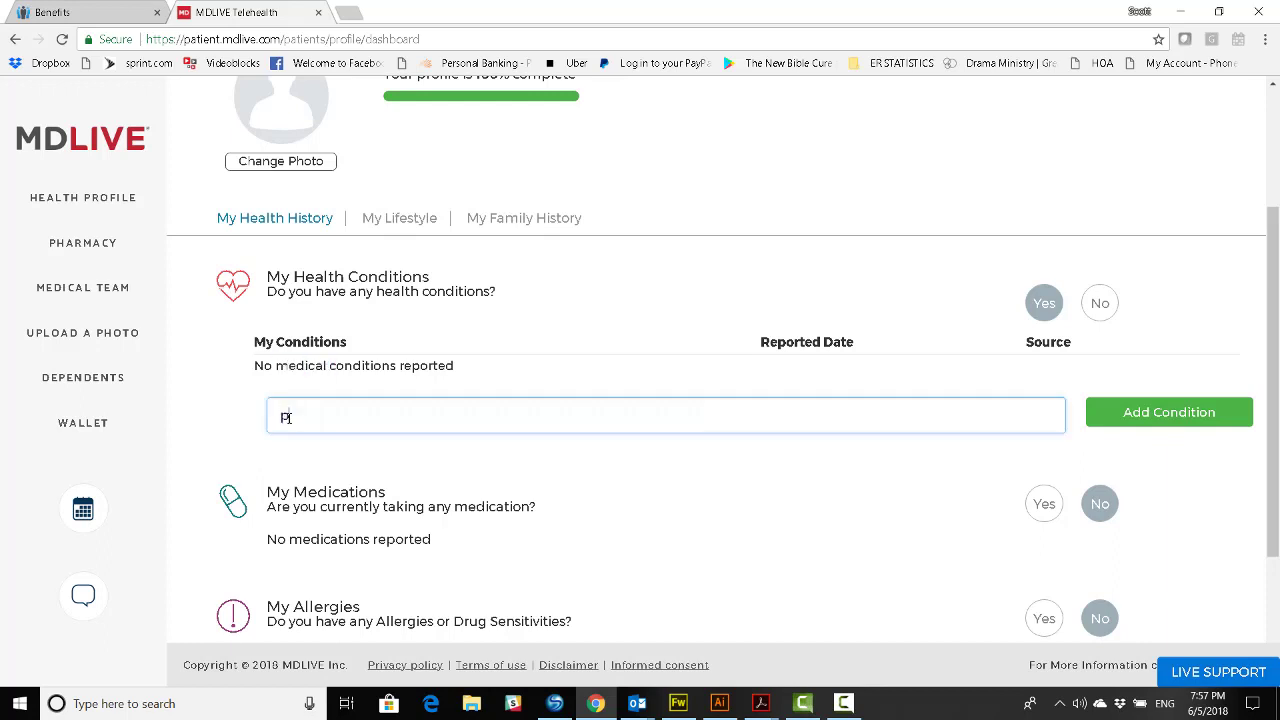
text(soria)
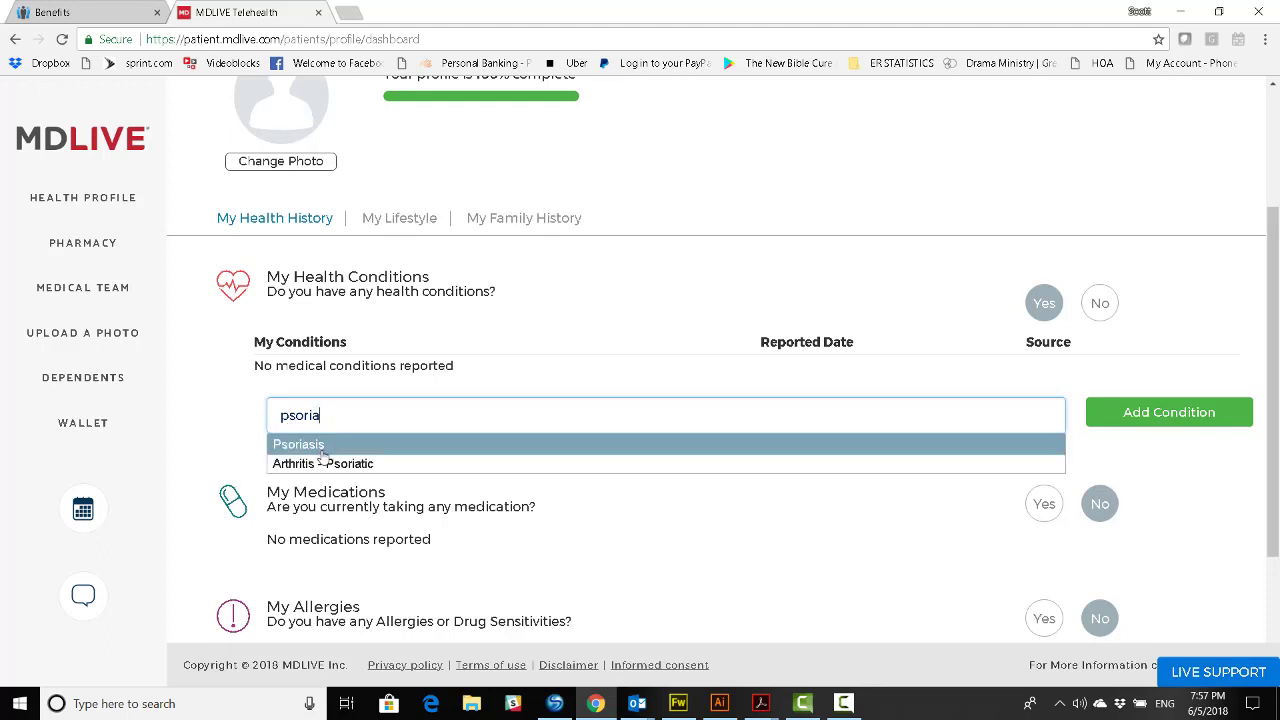
Step: Search the health conditions for "diab", clear the search text, and set the health conditions answer back to No
drag(323, 415, 253, 413)
text(diab)
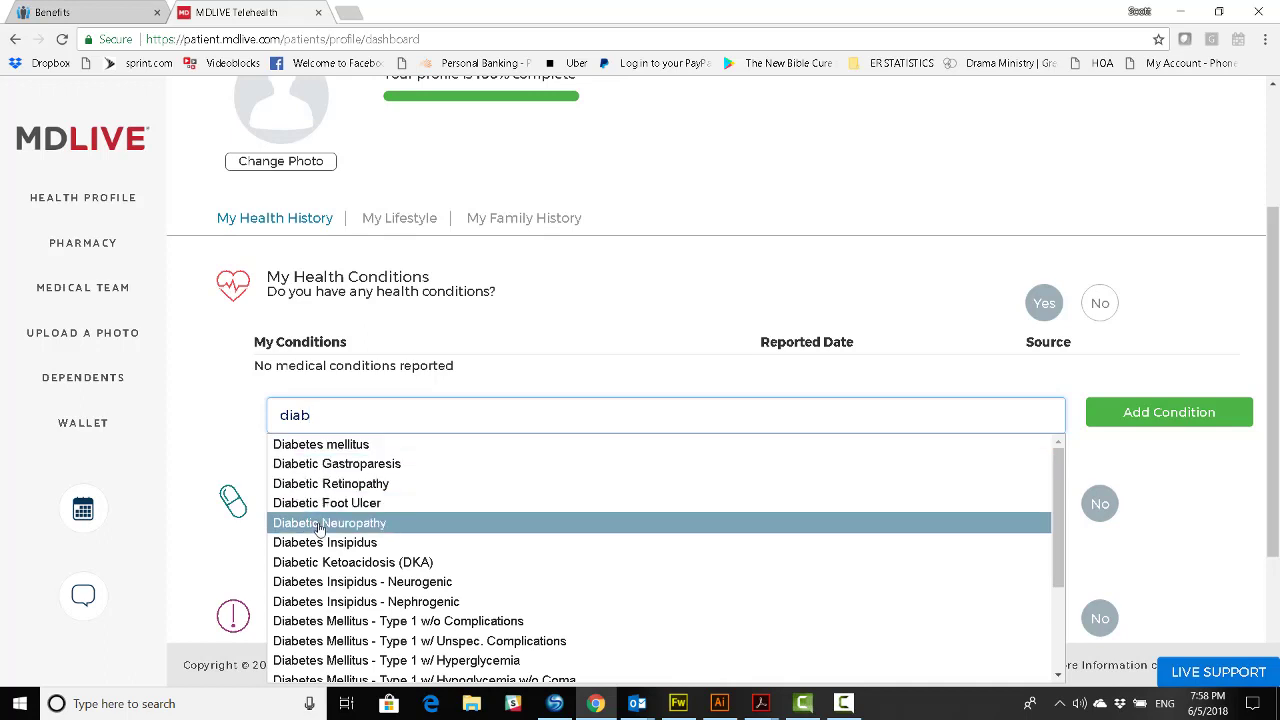
click(223, 443)
drag(340, 416, 272, 414)
key(BackSpace)
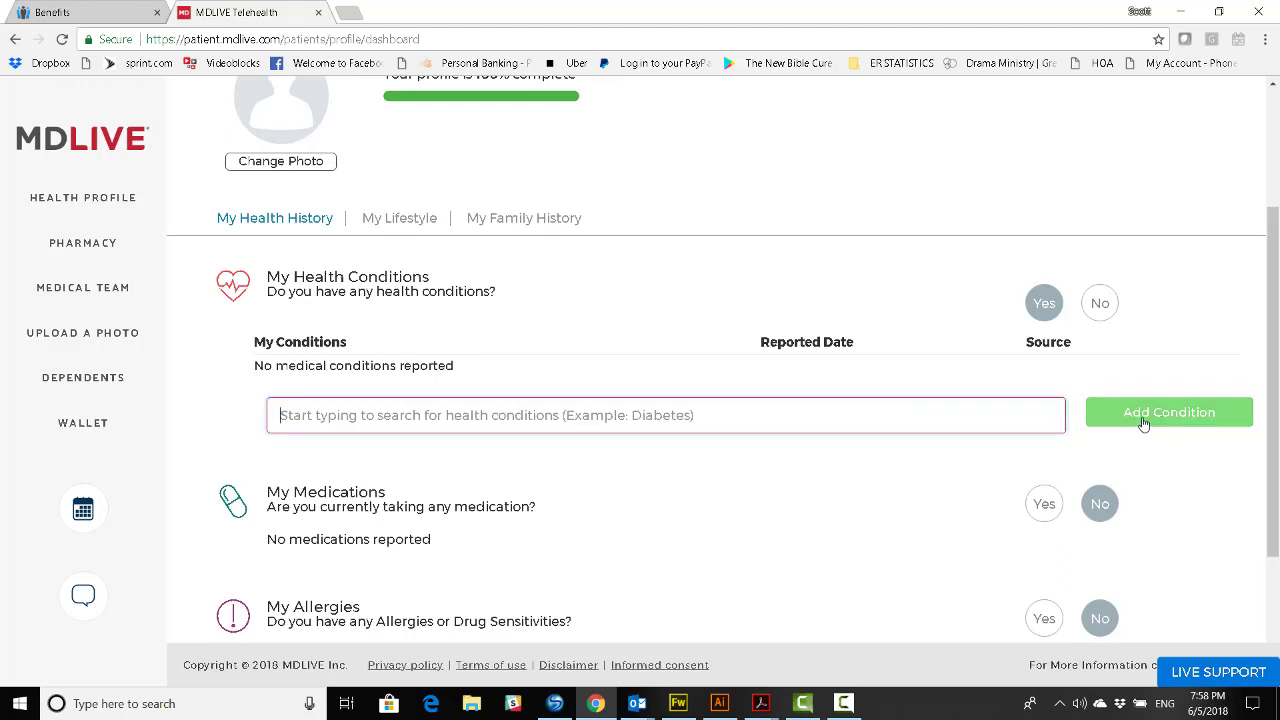
click(1100, 303)
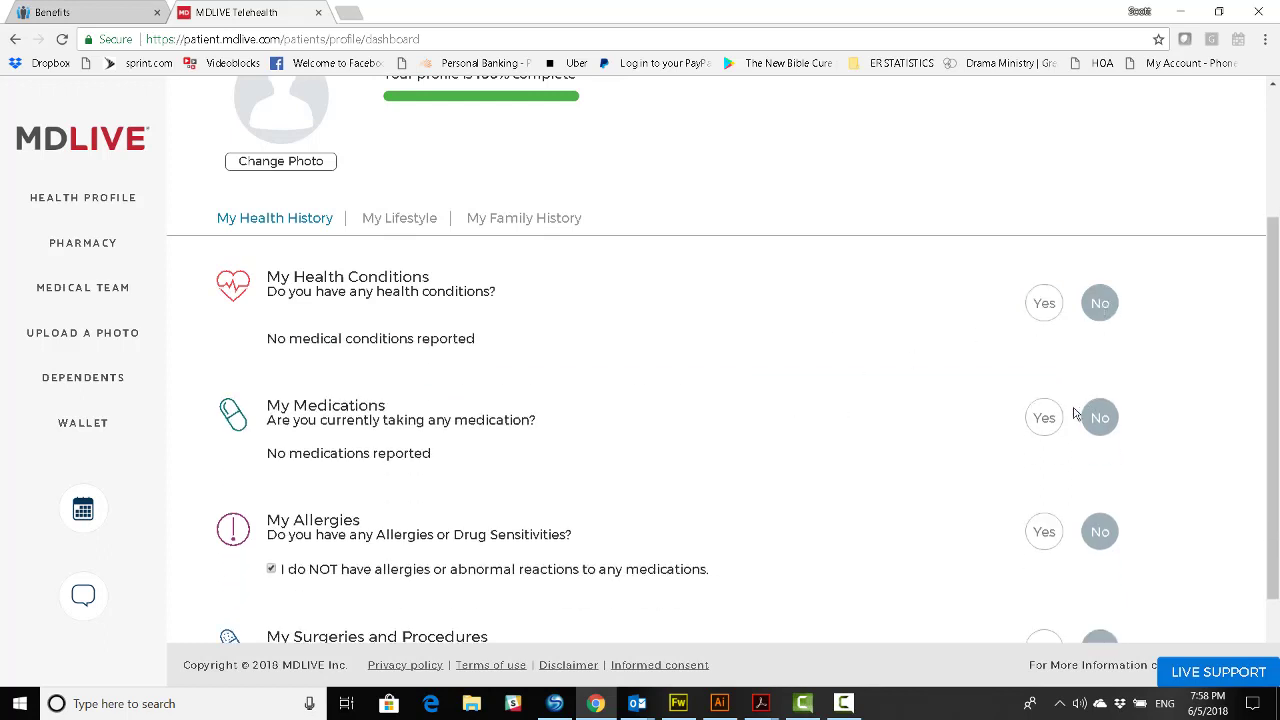
Step: Try selecting HyperTET S/D (PF) 250 unit intramuscular syringe as a current medication, and set the medications answer back to No
click(1036, 427)
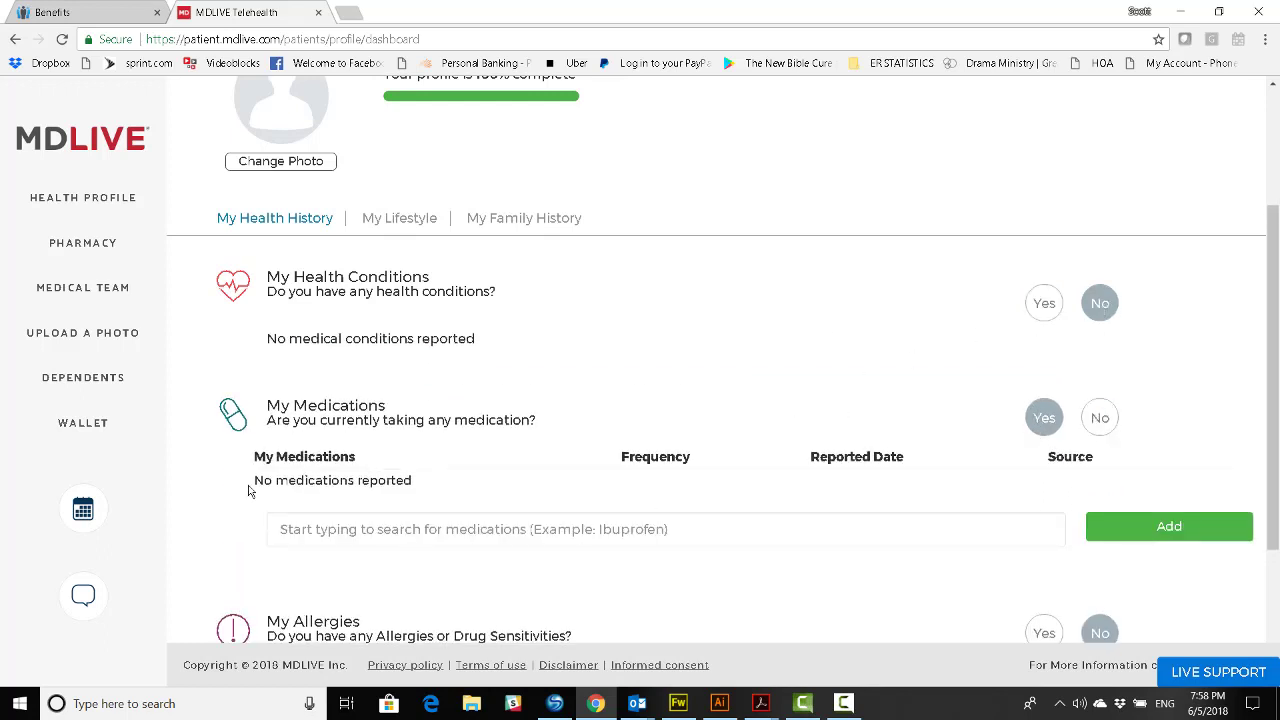
click(291, 532)
text(hyp)
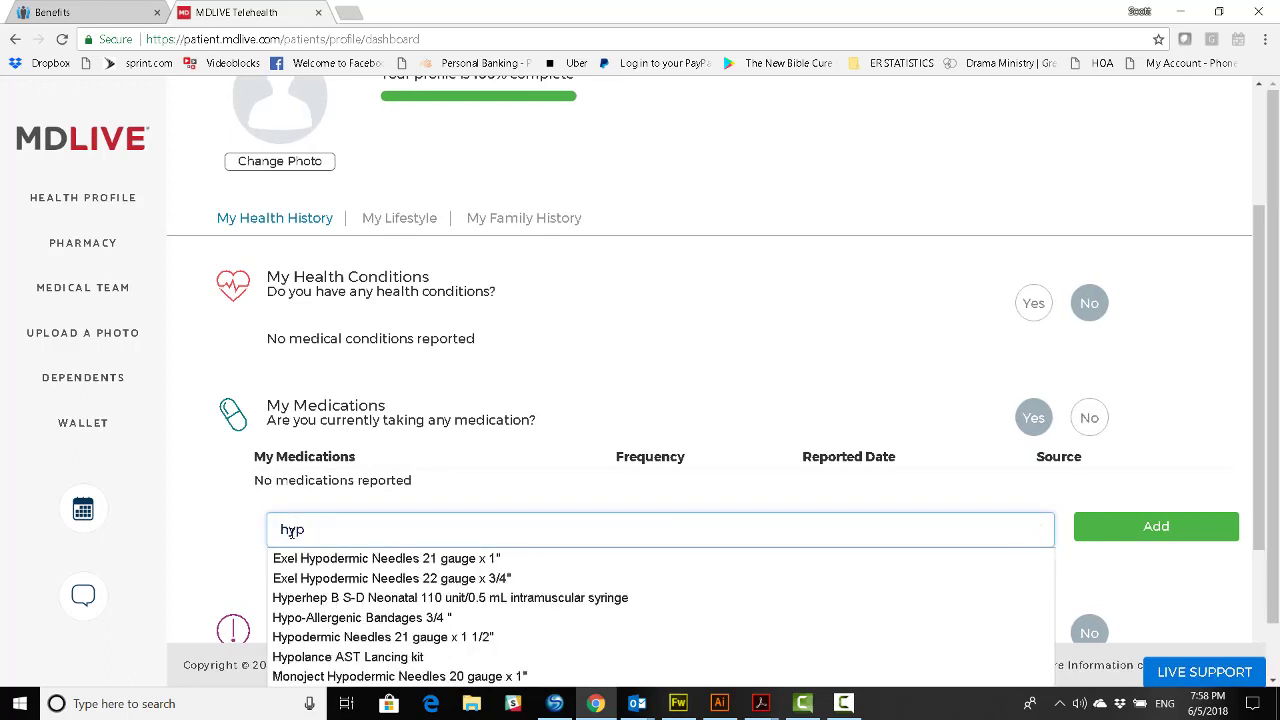
text(er)
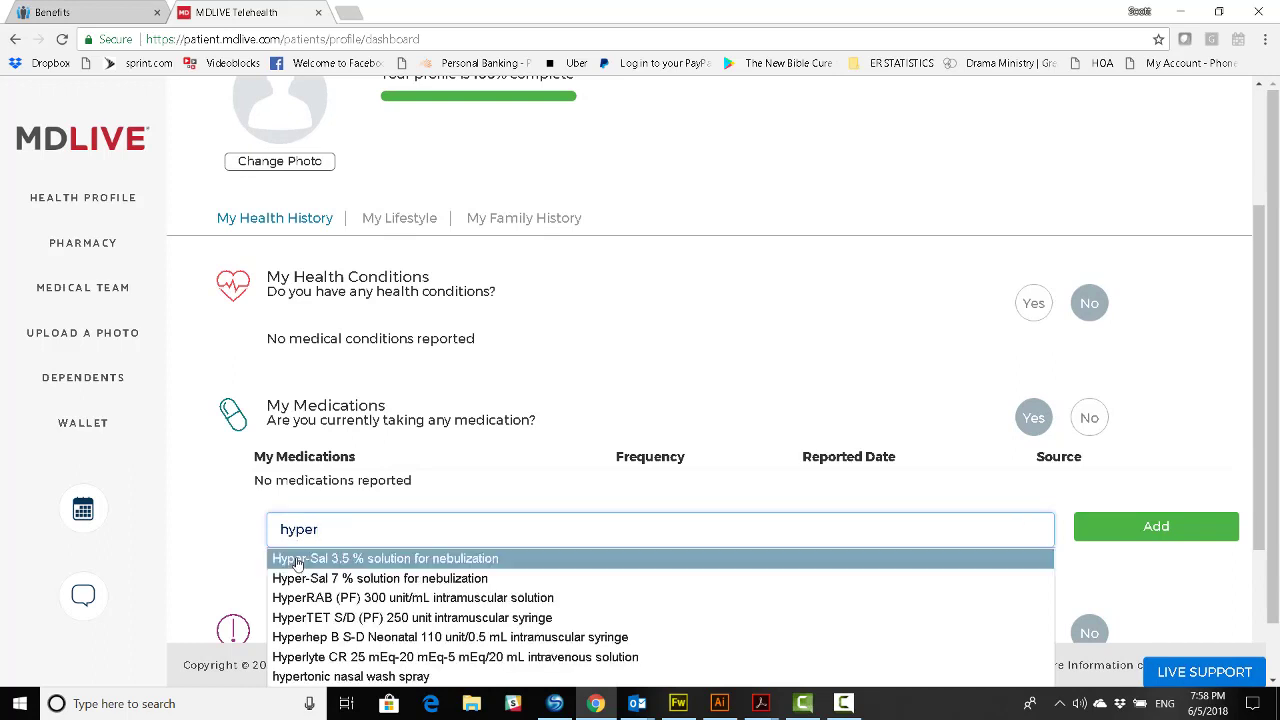
click(316, 616)
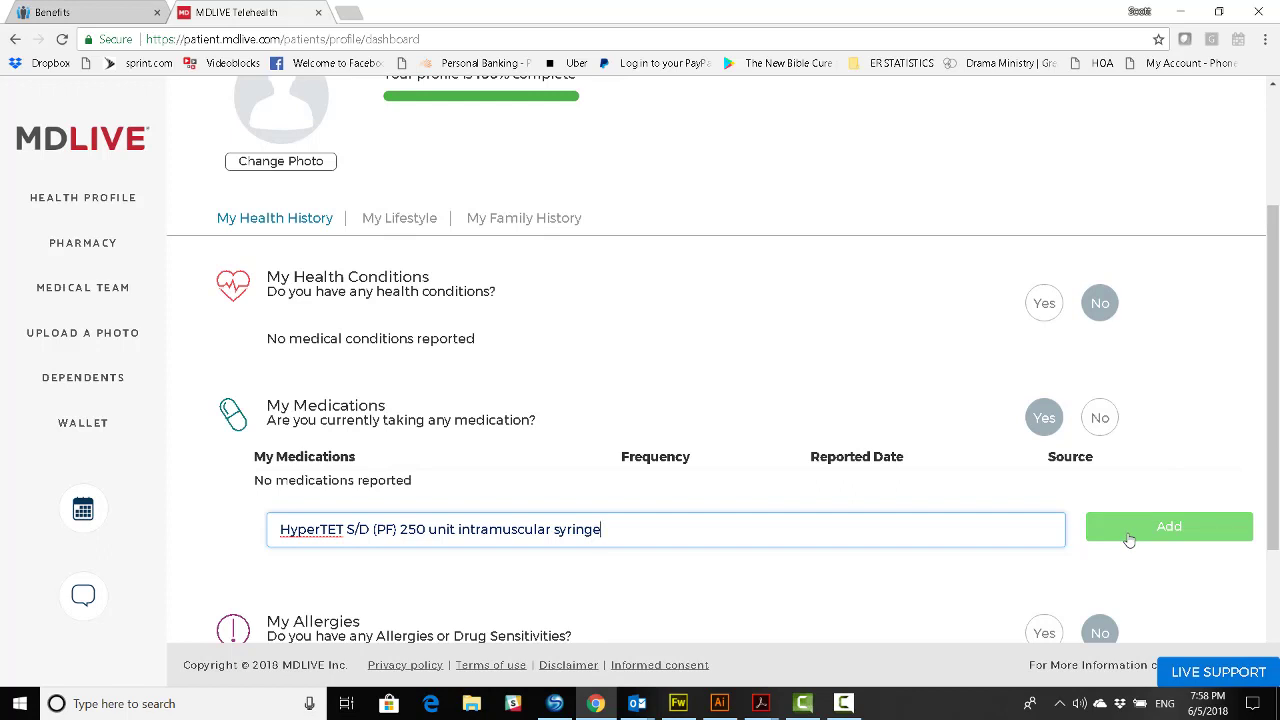
click(1102, 416)
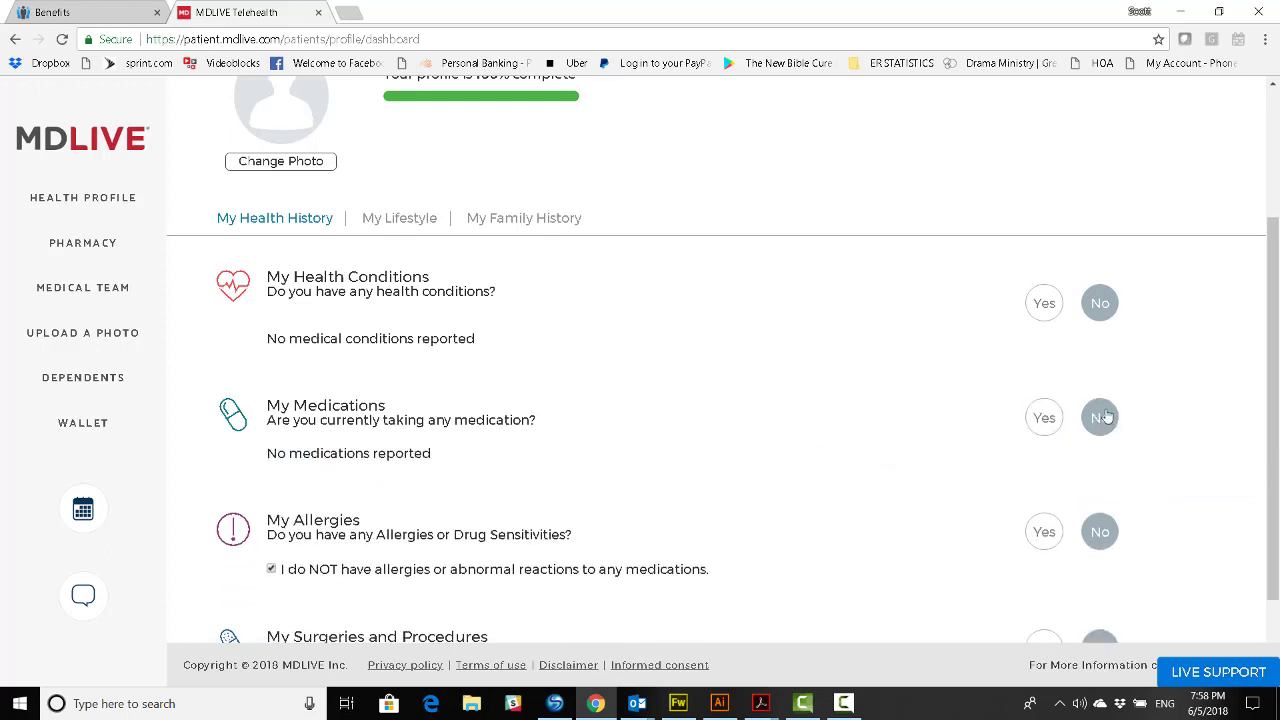
Step: Answer Yes to having allergies, search for "polle", choose ragweed pollen, and open its severity and reaction details
click(1038, 538)
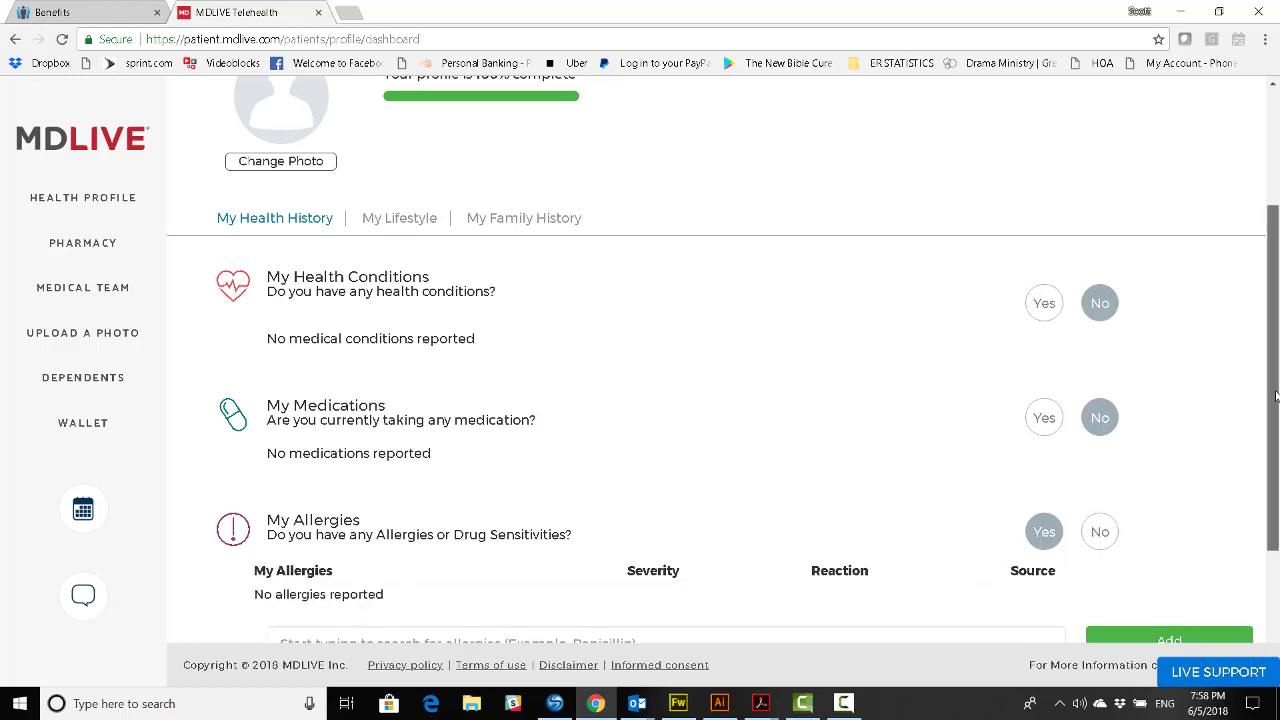
drag(1276, 393, 1276, 517)
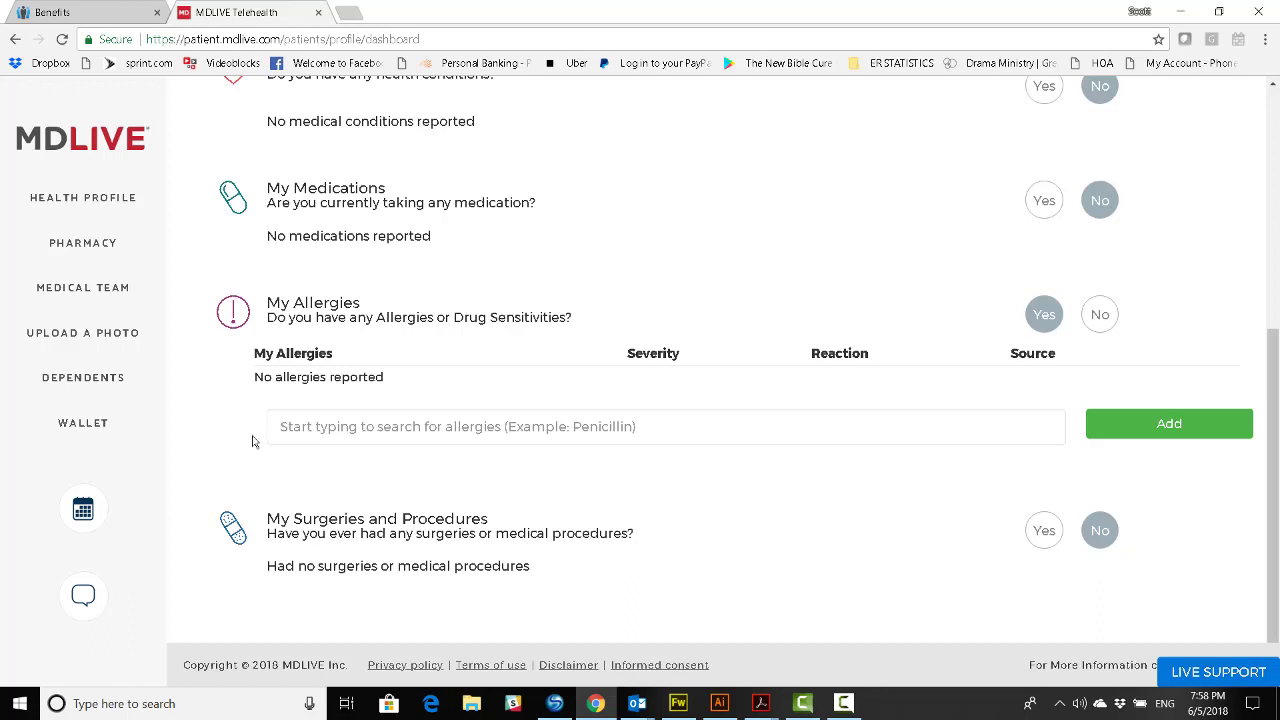
click(294, 429)
text(polle)
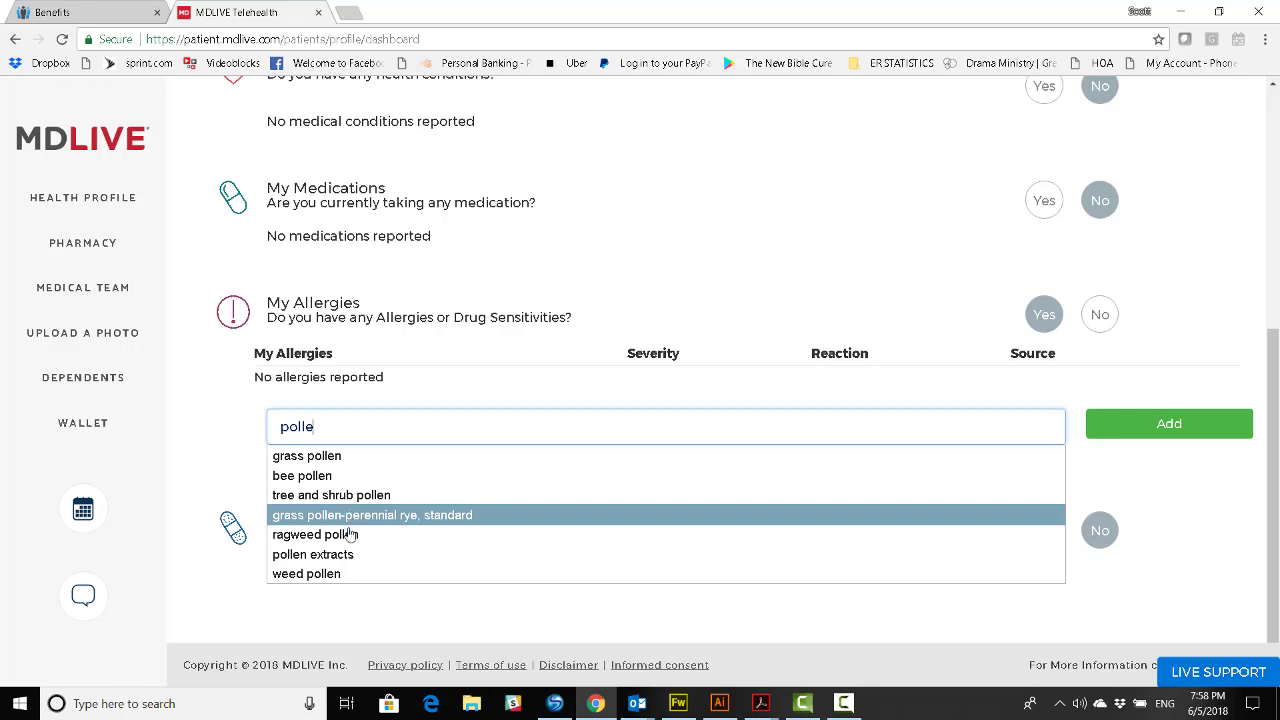
click(350, 535)
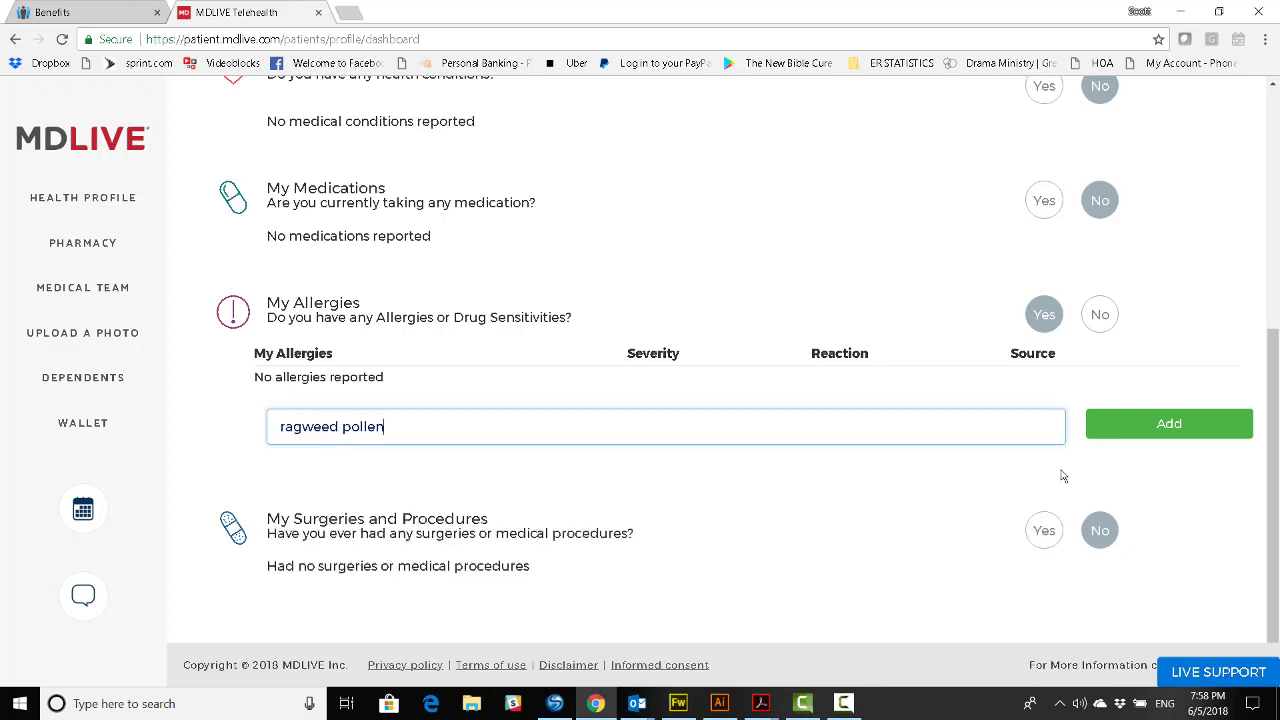
click(1189, 410)
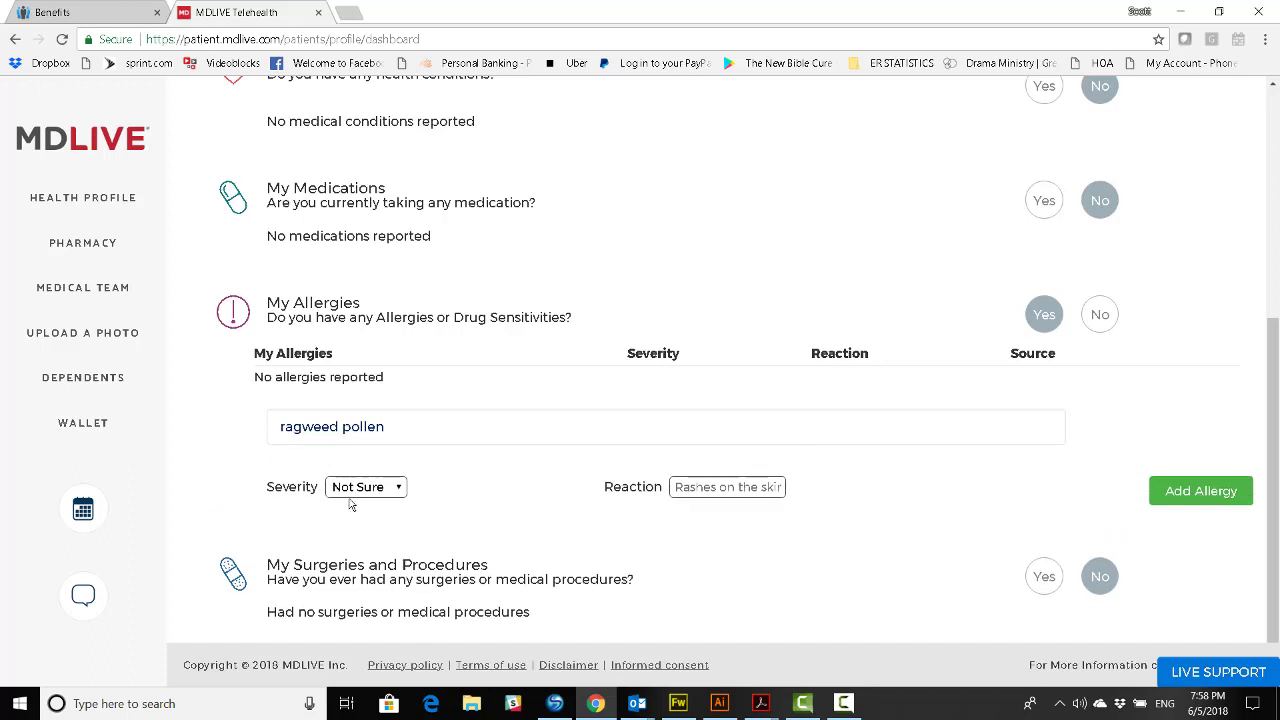
Step: Set the ragweed pollen allergy's severity to Mild, and discard the entry by answering No to allergies
click(402, 487)
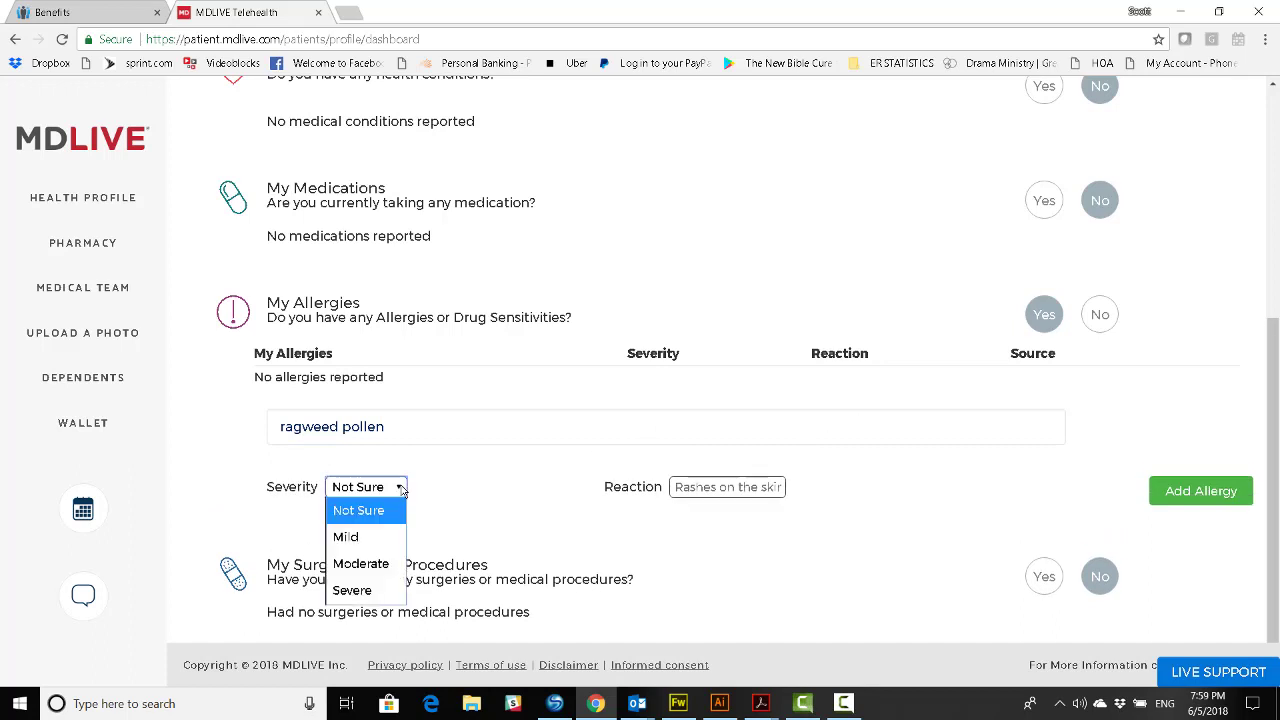
click(385, 539)
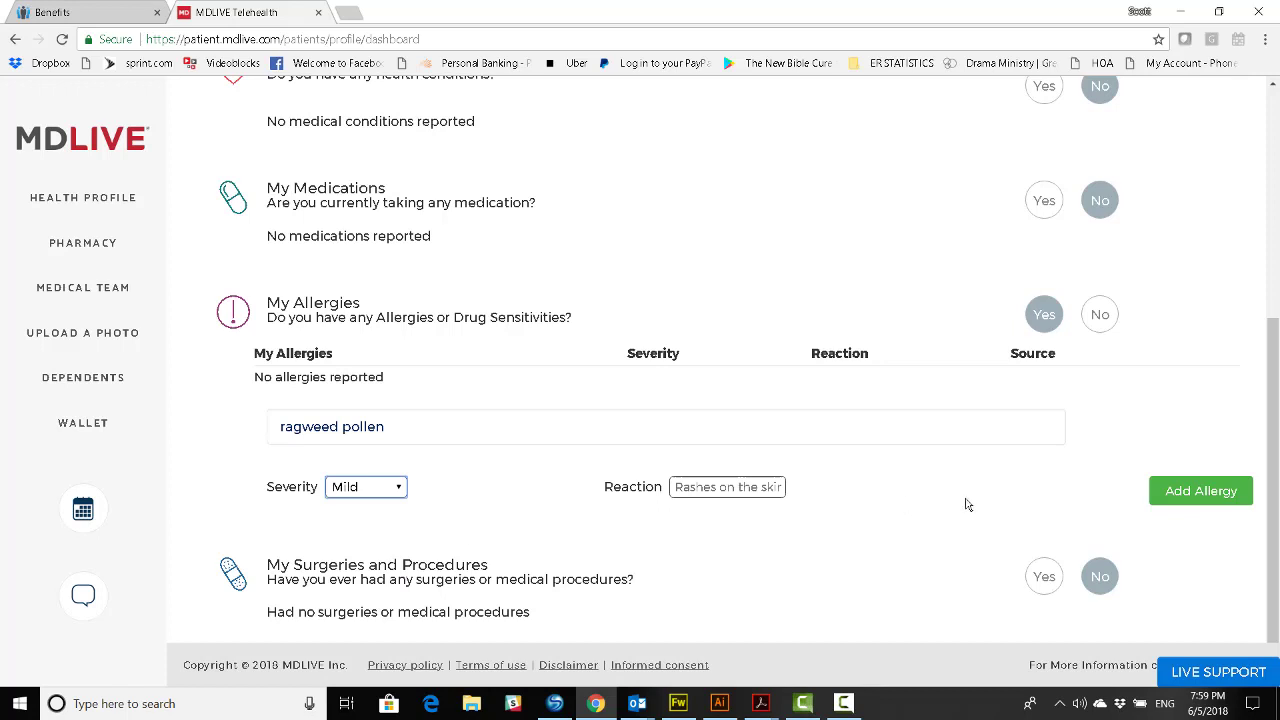
click(1100, 313)
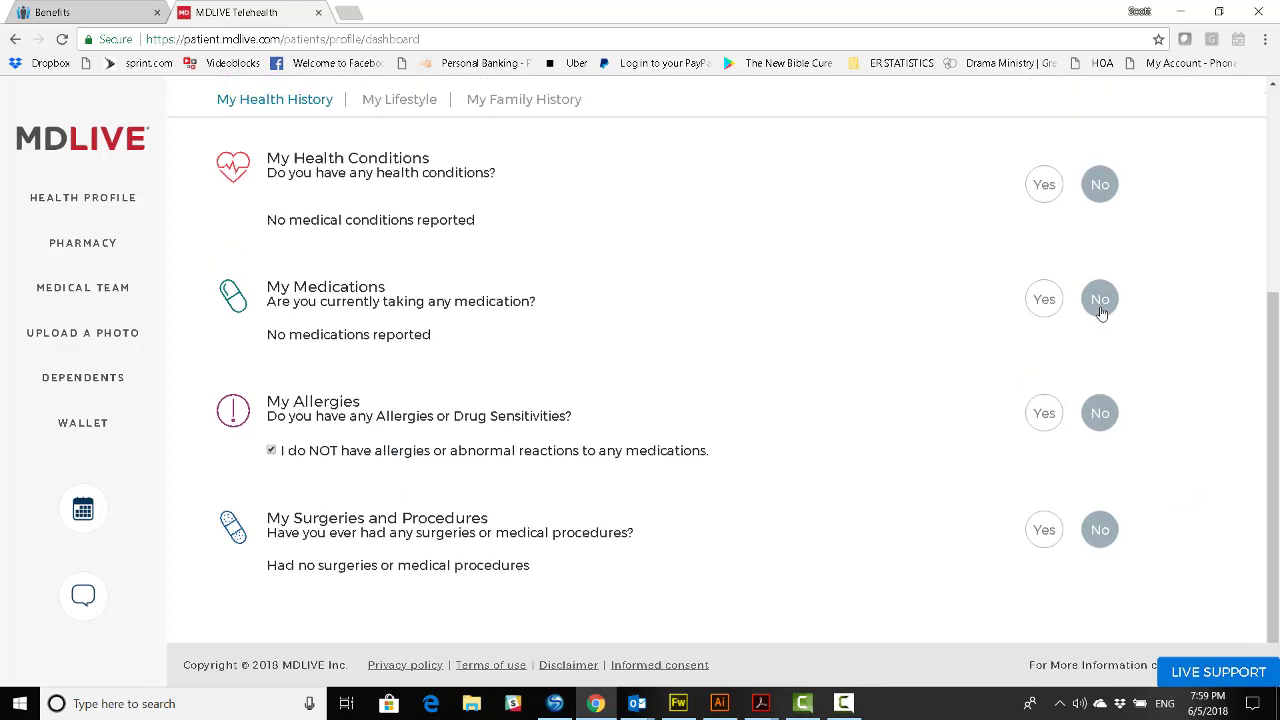
Step: Try recording an appendectomy in 2011 under surgeries and procedures, and set the surgeries answer back to No
click(1044, 530)
scroll(1048, 535, down, 1)
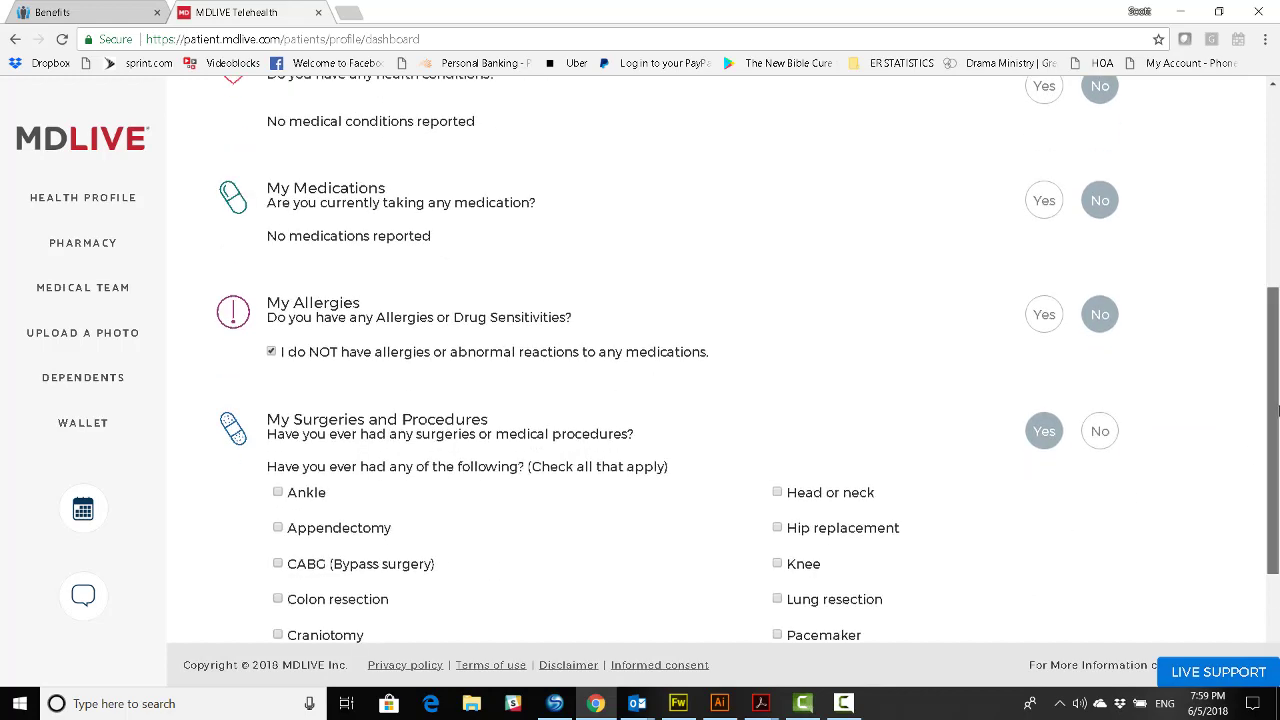
scroll(1130, 494, down, 2)
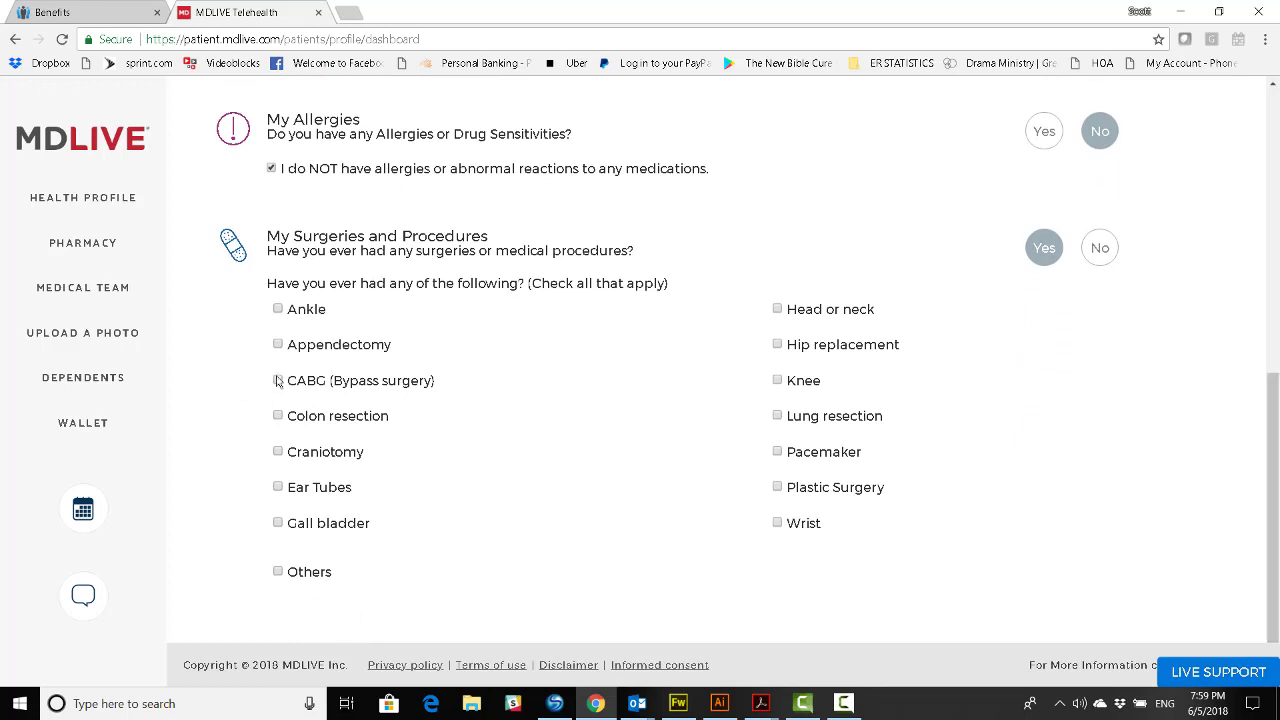
click(278, 345)
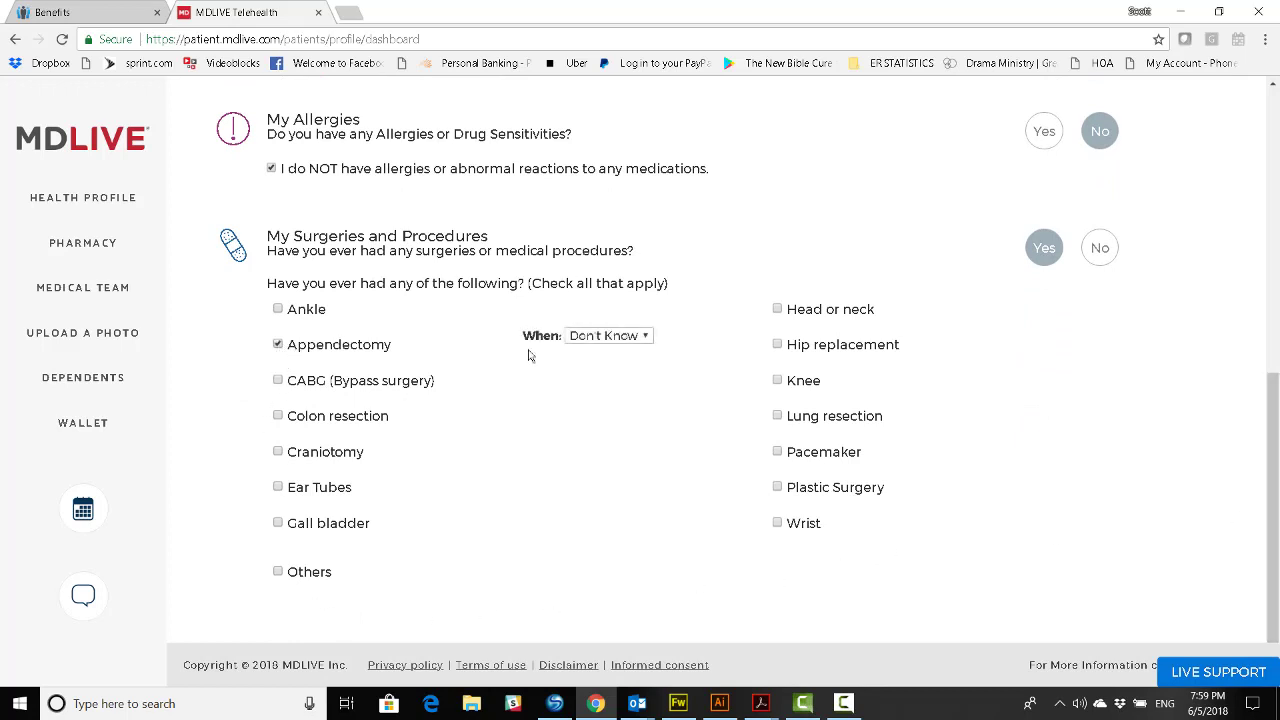
click(644, 336)
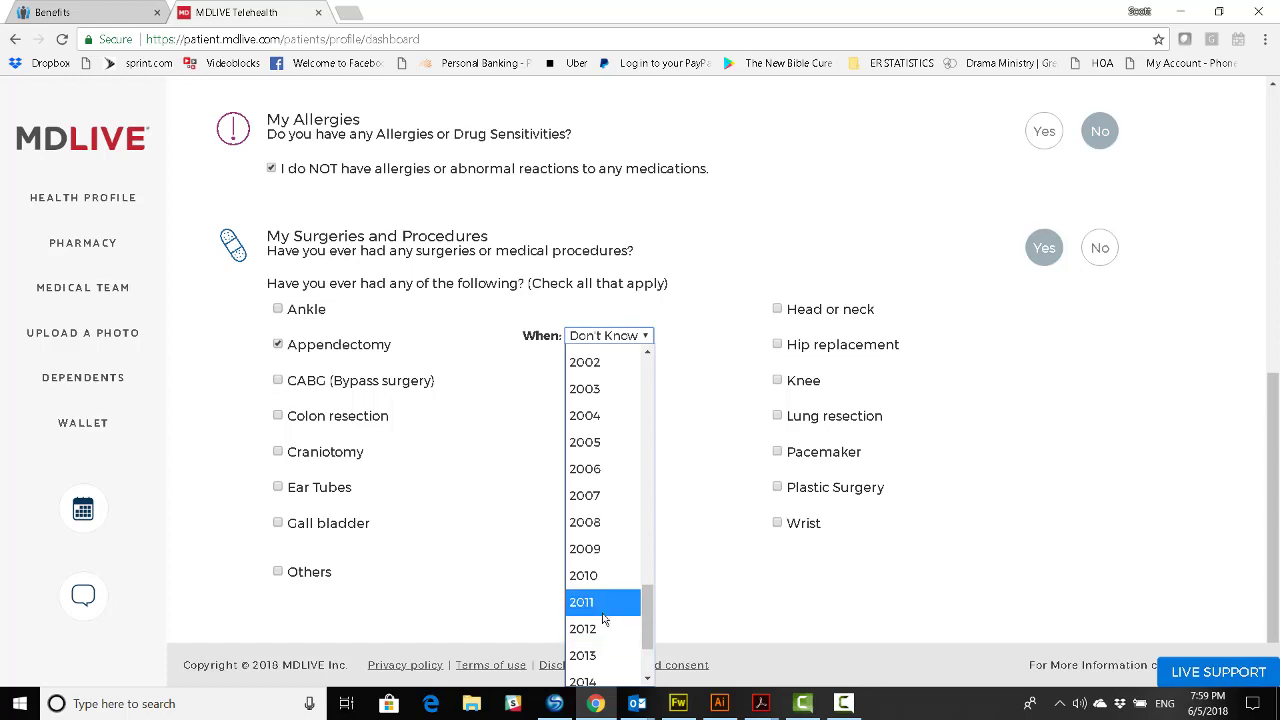
click(602, 610)
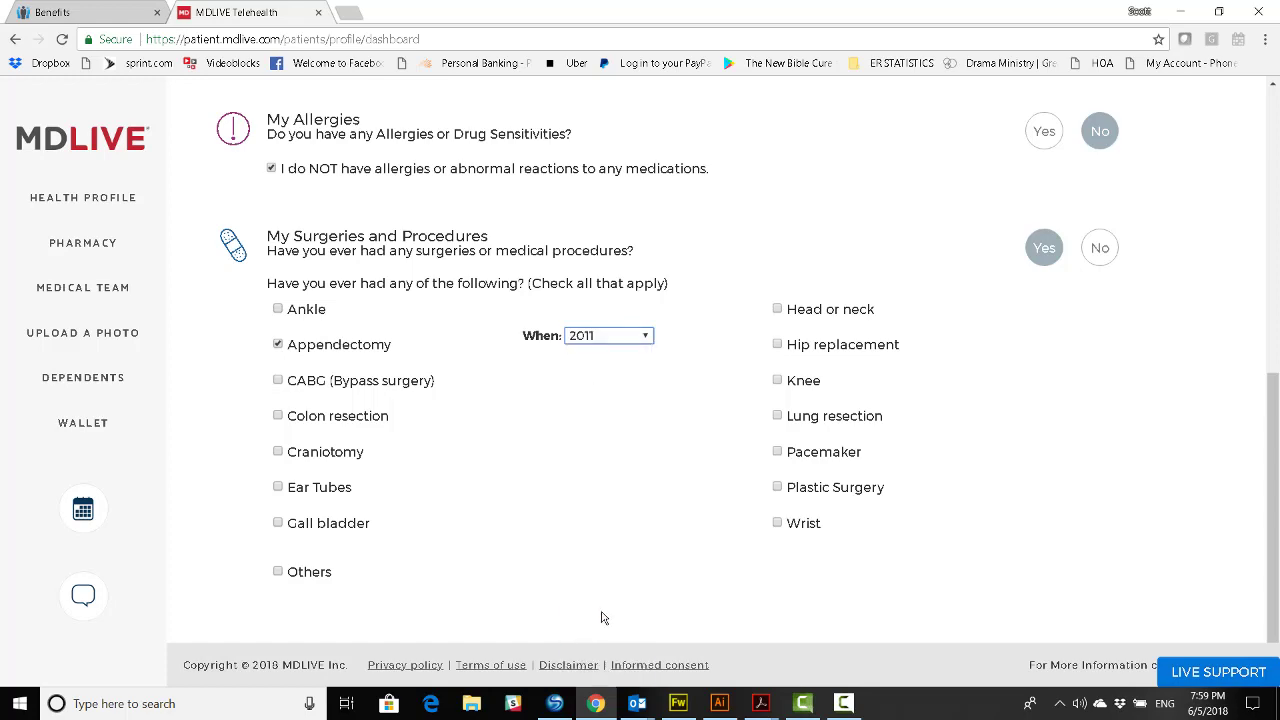
click(1100, 250)
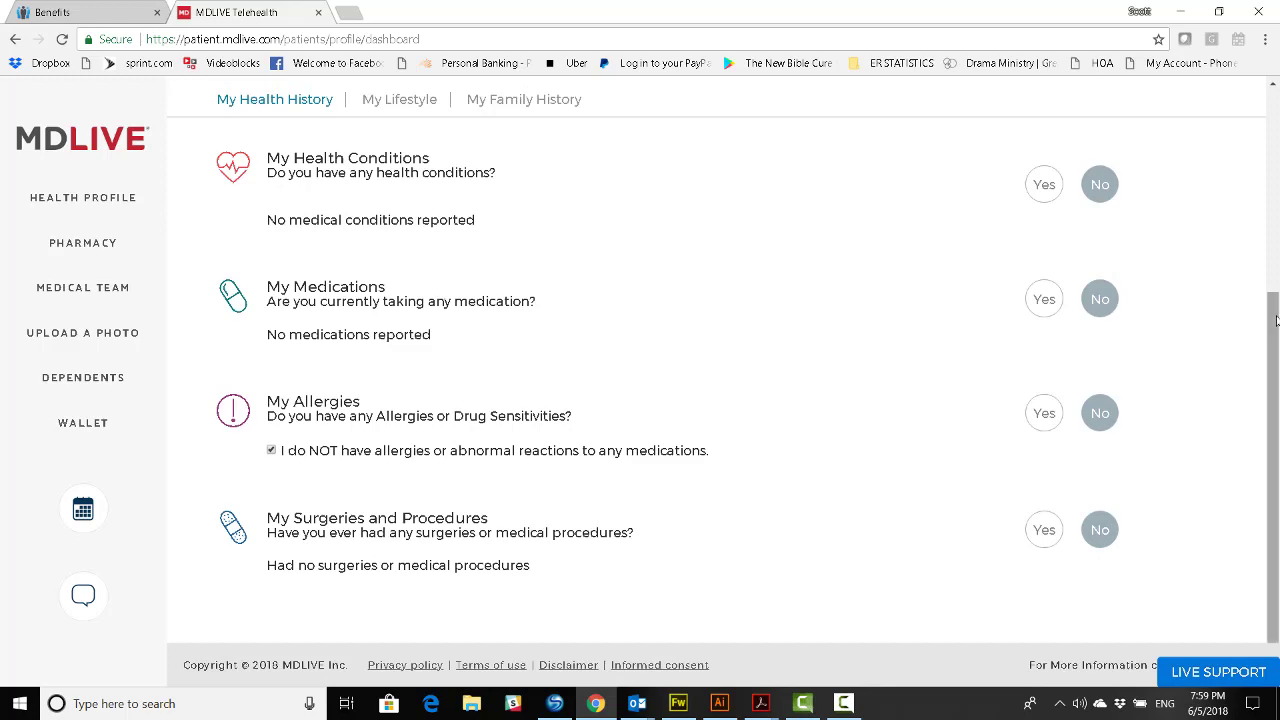
Step: Open the lifestyle questions, try answering Yes to getting at least 7 hours of sleep, and set it back to No
drag(1274, 327, 1277, 120)
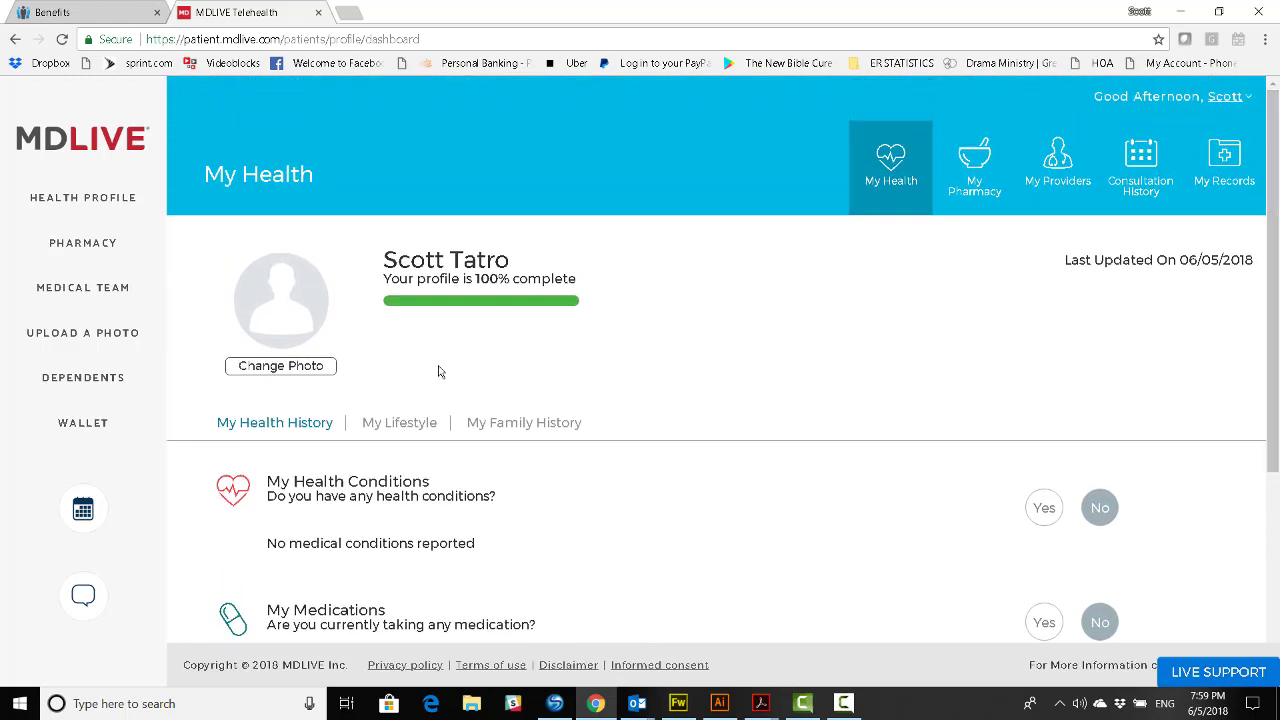
click(418, 425)
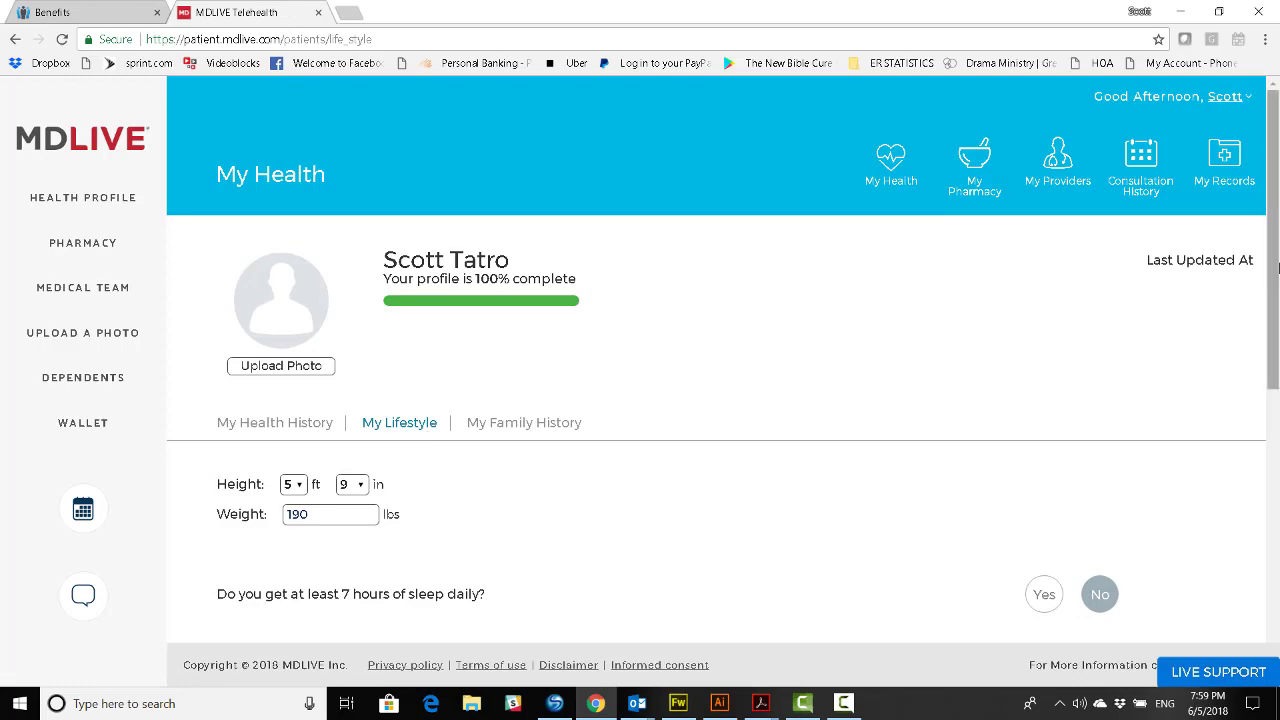
drag(1276, 193, 1276, 366)
click(1045, 257)
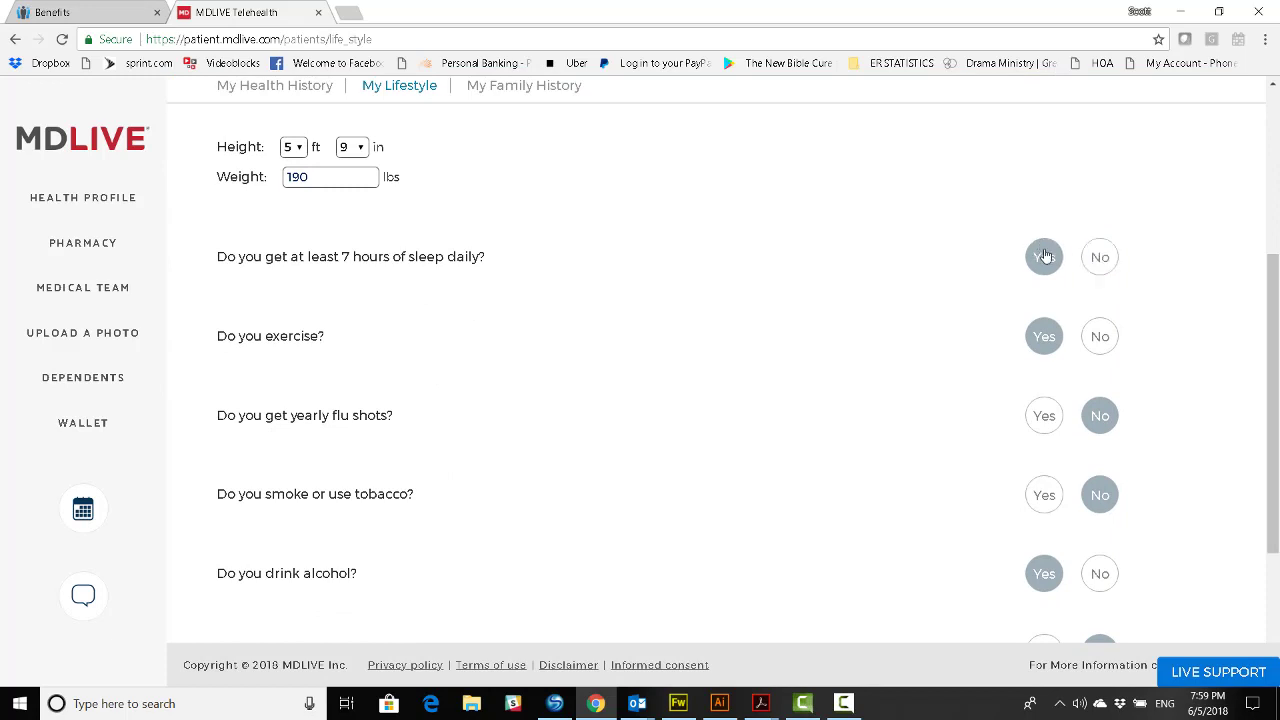
click(1105, 259)
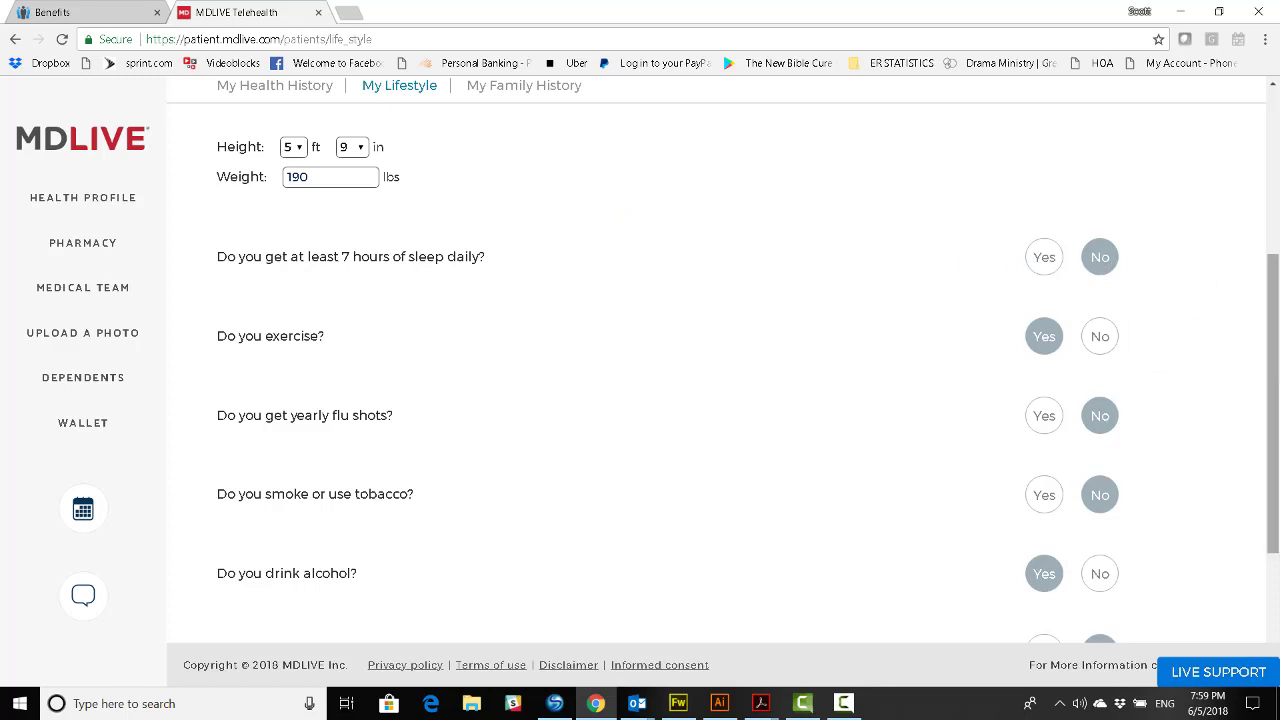
Step: Open the family history, try marking asthma and view its relationship choices, and clear the asthma entry again
scroll(1277, 376, up, 3)
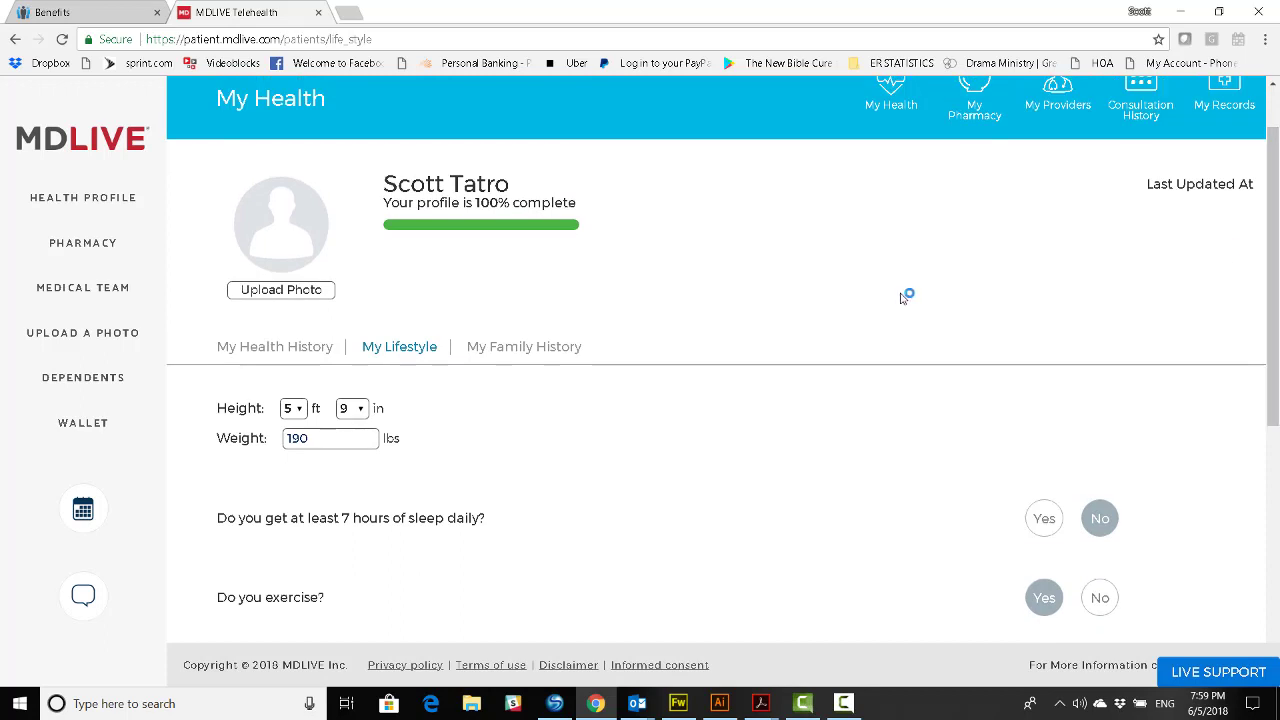
click(540, 350)
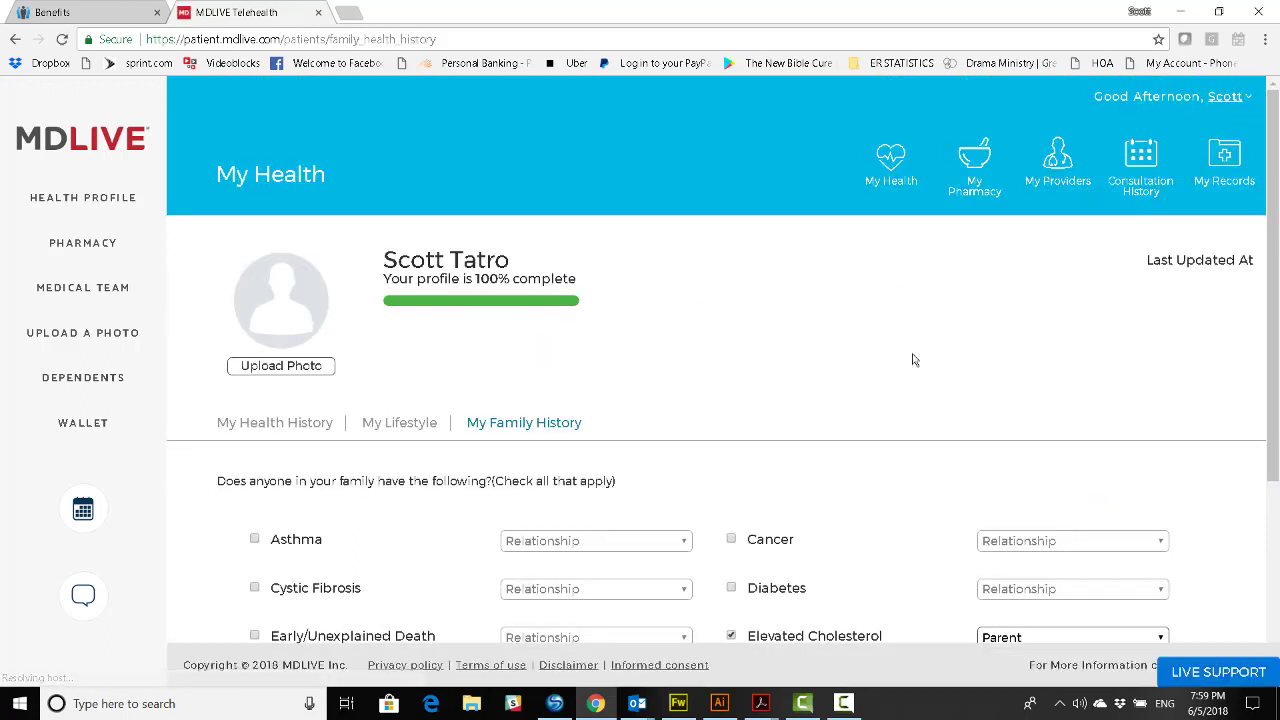
drag(1277, 285, 1277, 463)
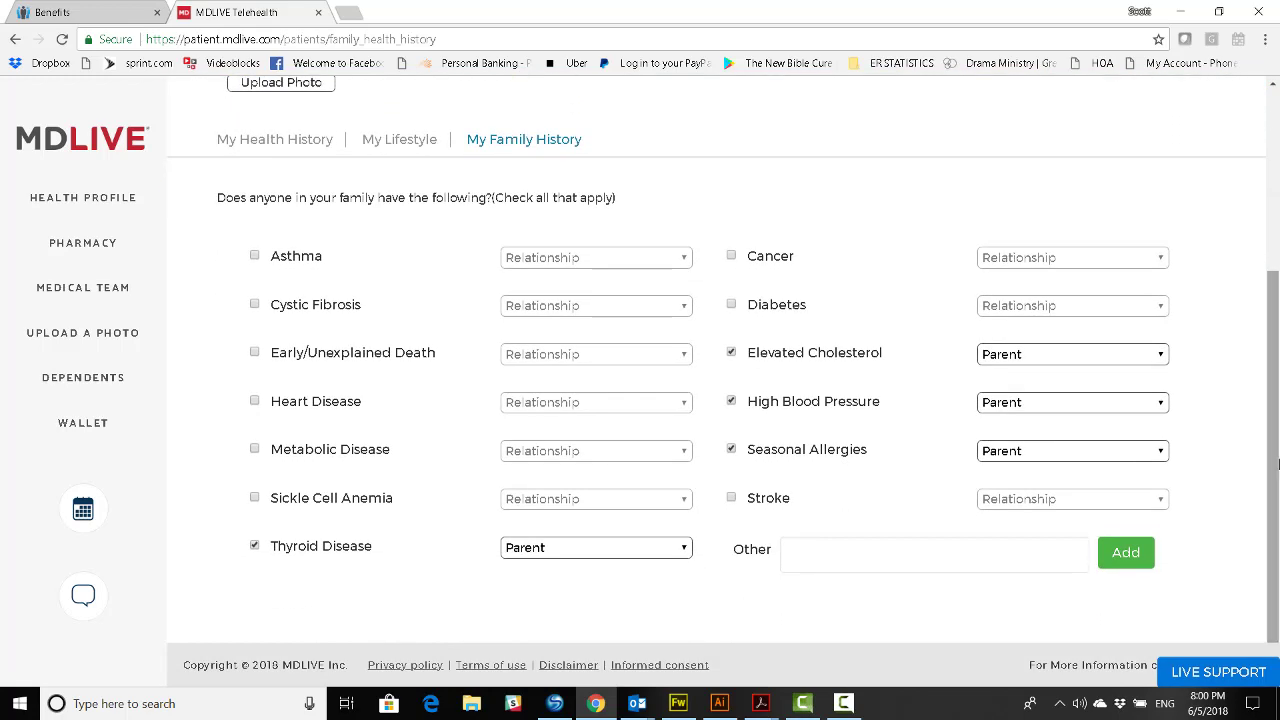
click(254, 259)
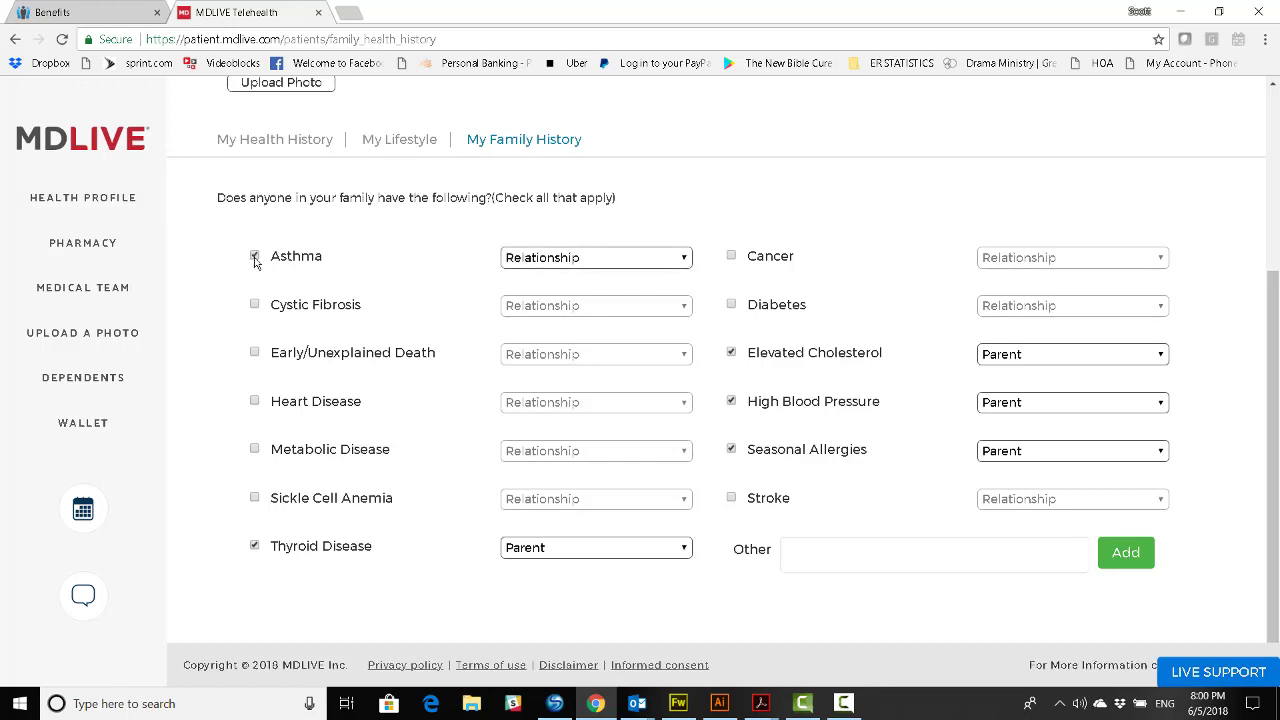
click(686, 258)
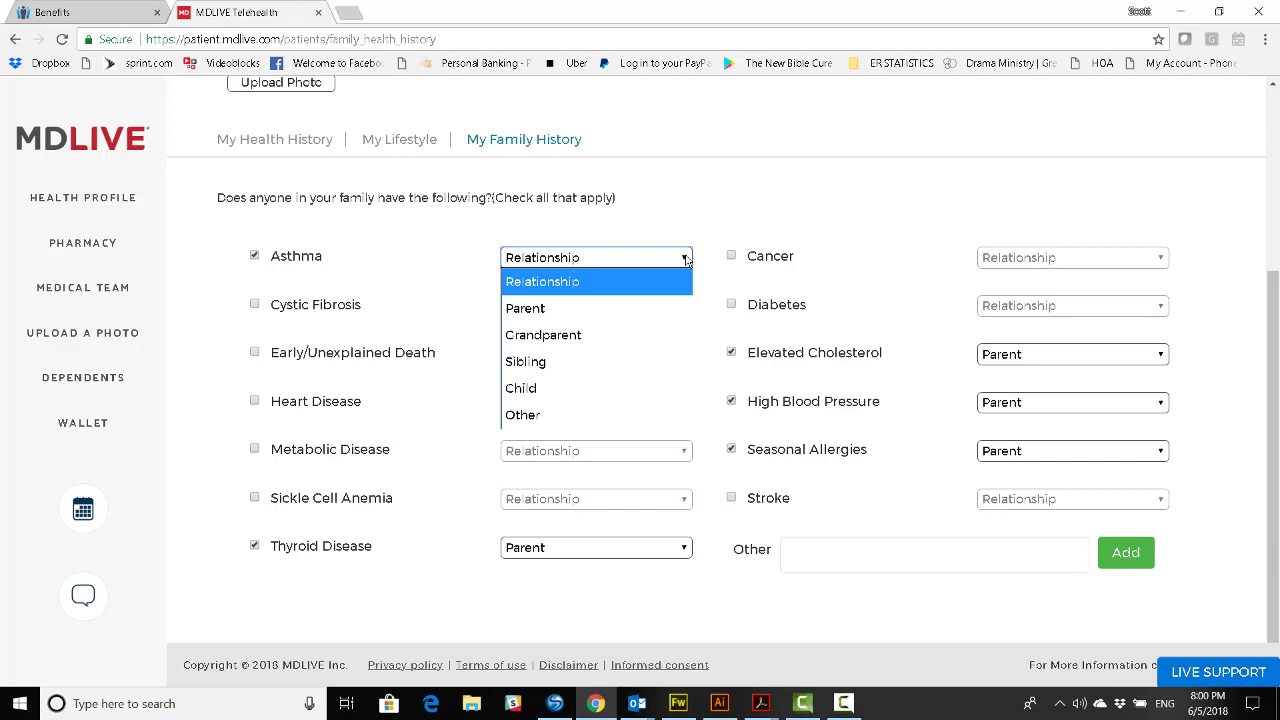
click(686, 258)
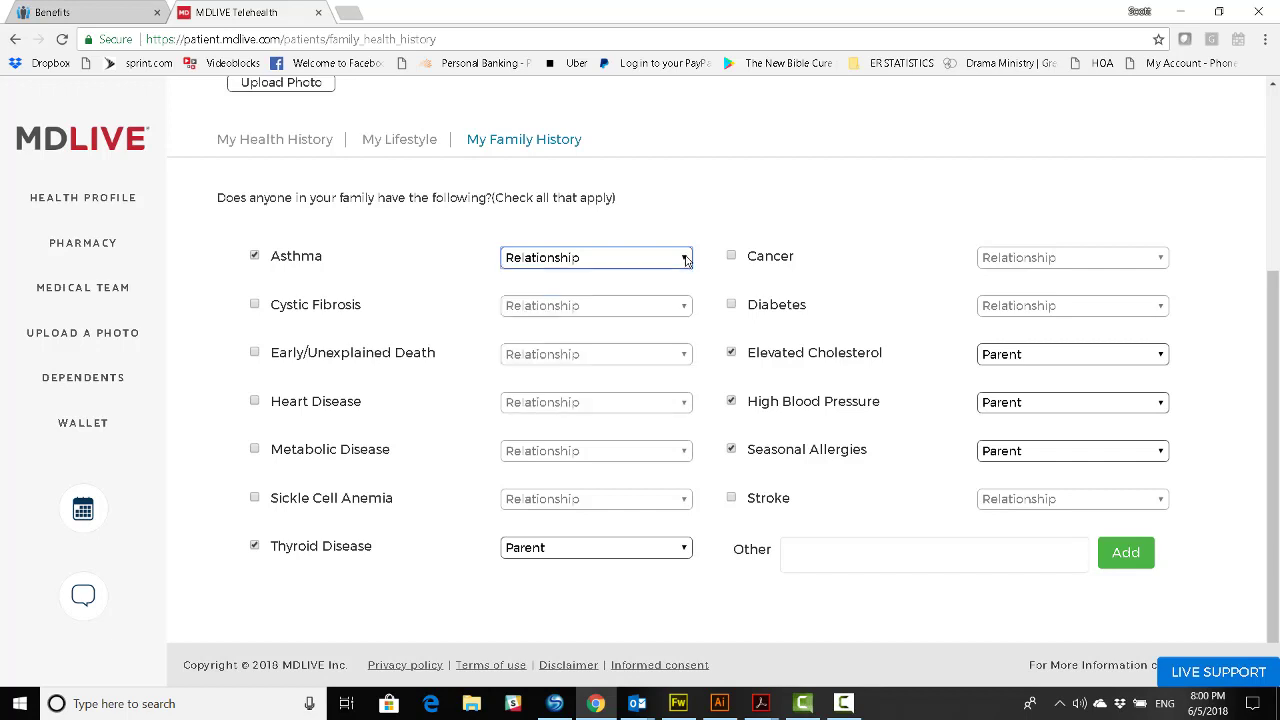
click(254, 259)
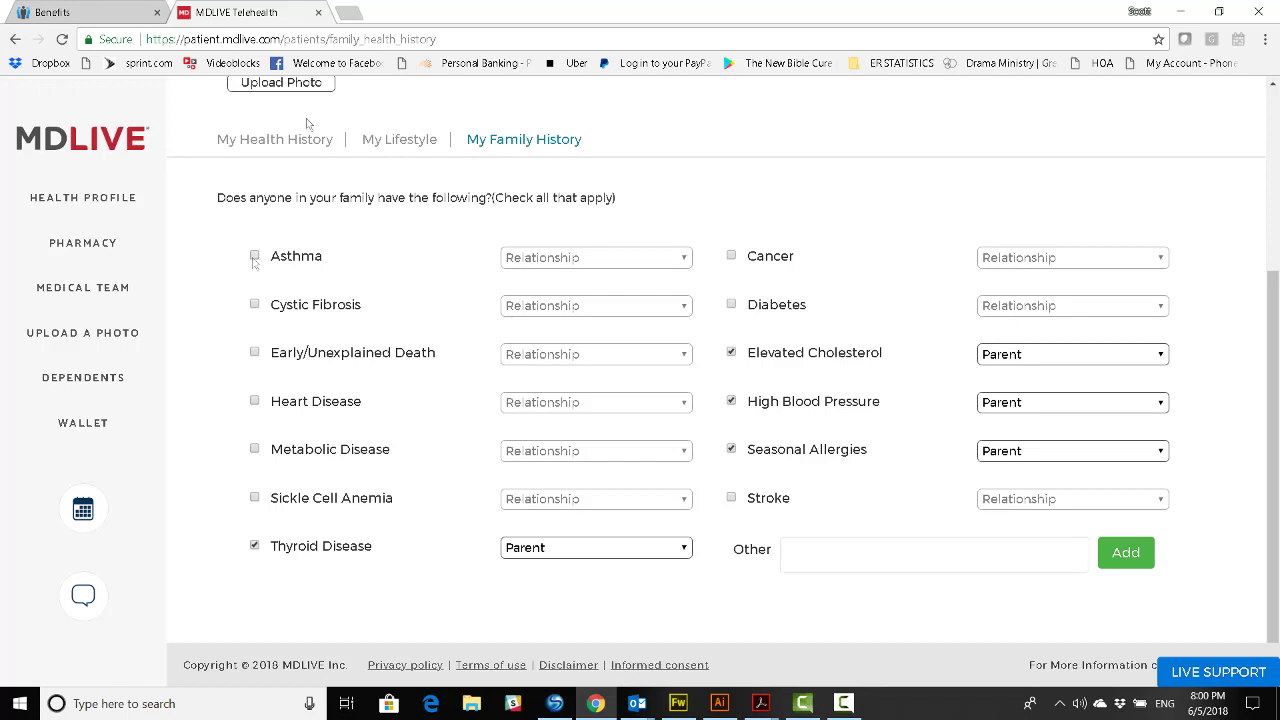
Step: View the current pharmacy's details, and open the medical team to look through the available providers
click(92, 252)
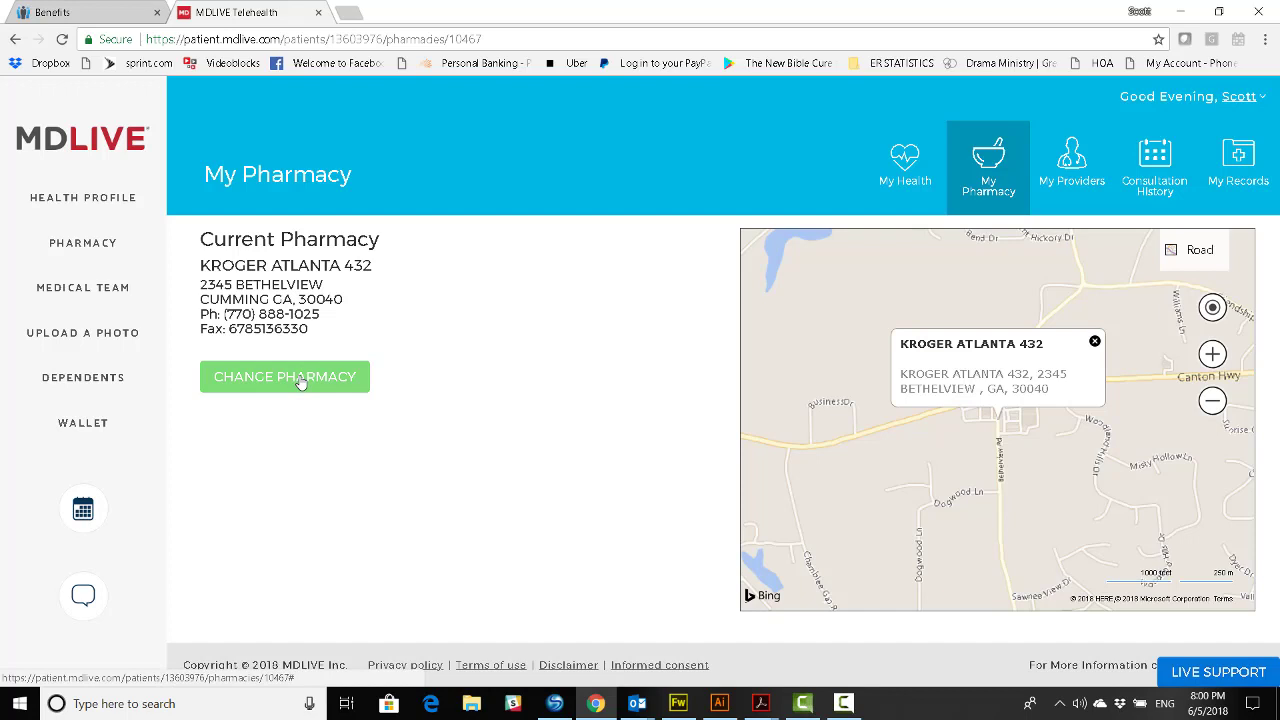
click(114, 292)
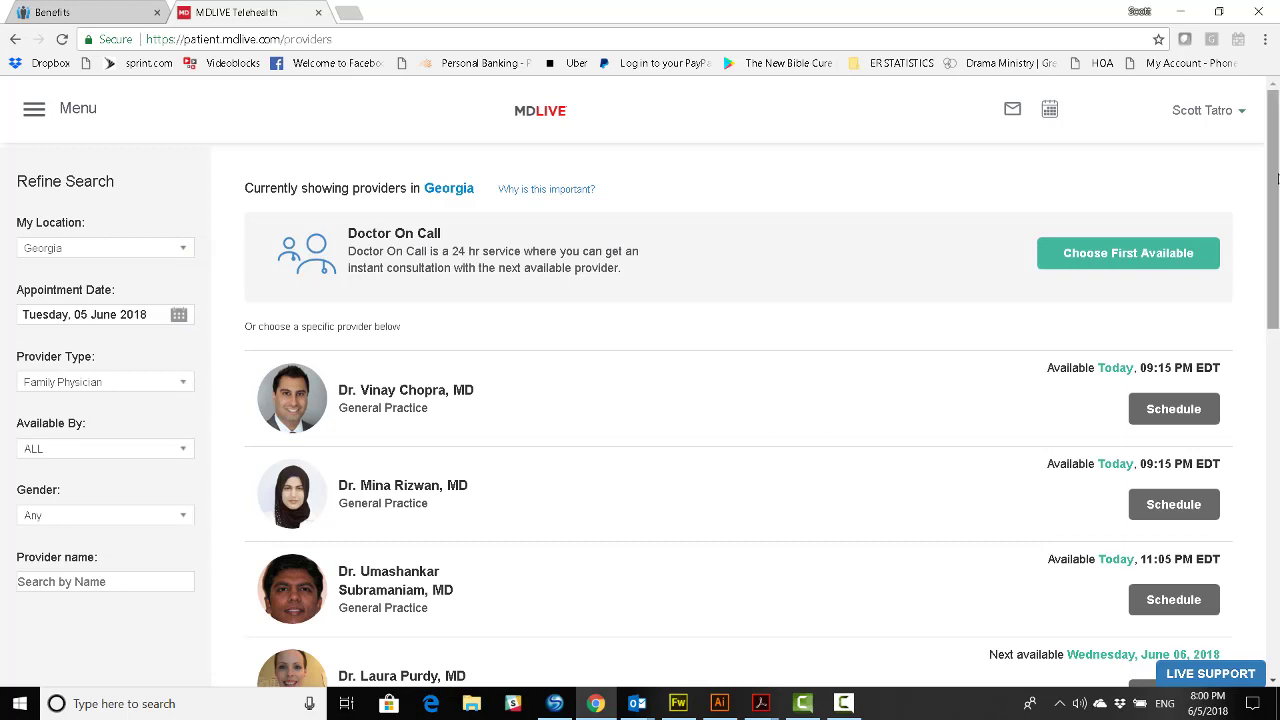
mouse_move(1277, 177)
mouse_down()
mouse_move(1277, 466)
mouse_move(1277, 153)
mouse_up()
Step: Request a phone appointment with the first available provider, and continue past the reason for visit without entering one
click(1113, 257)
click(1113, 257)
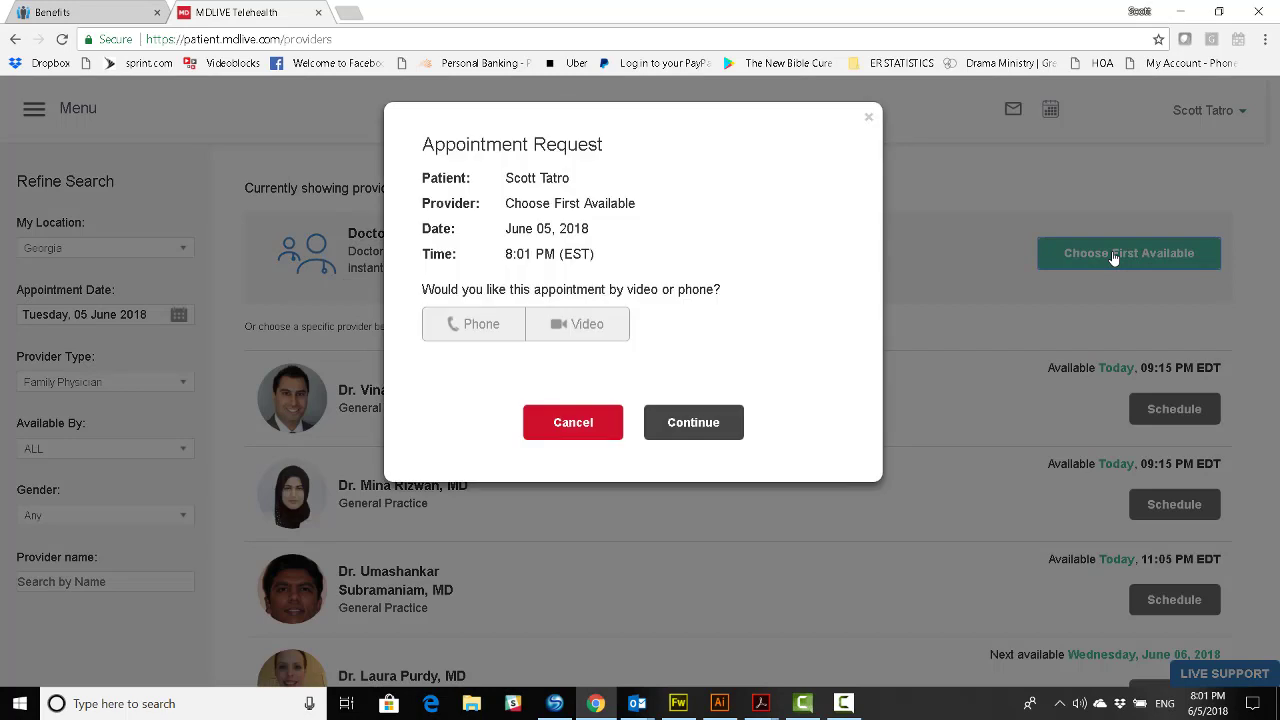
click(477, 331)
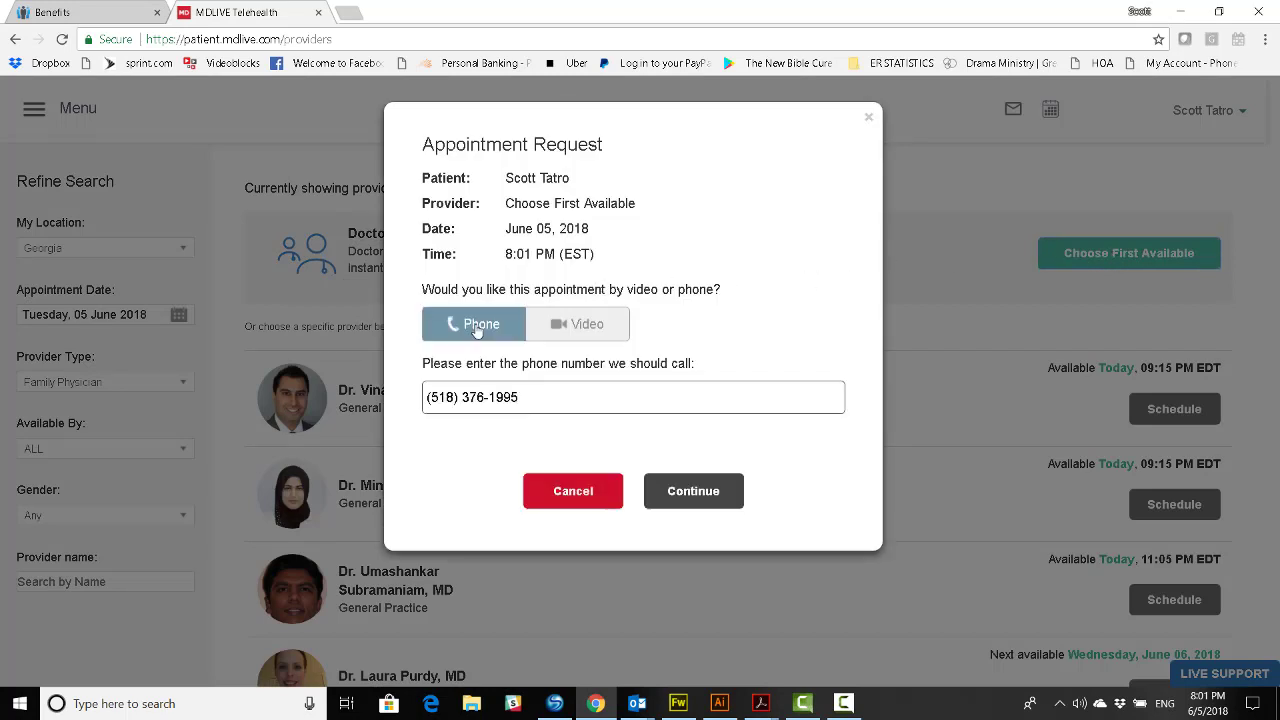
click(697, 486)
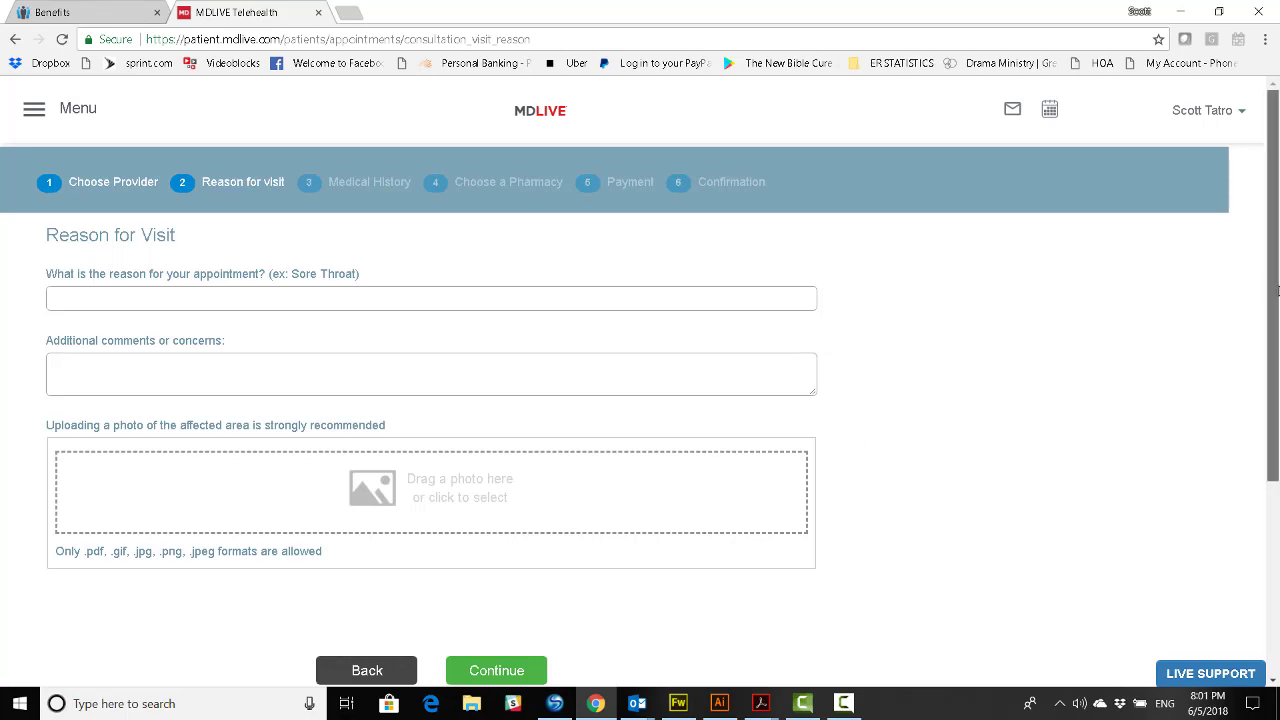
drag(1278, 295, 1278, 370)
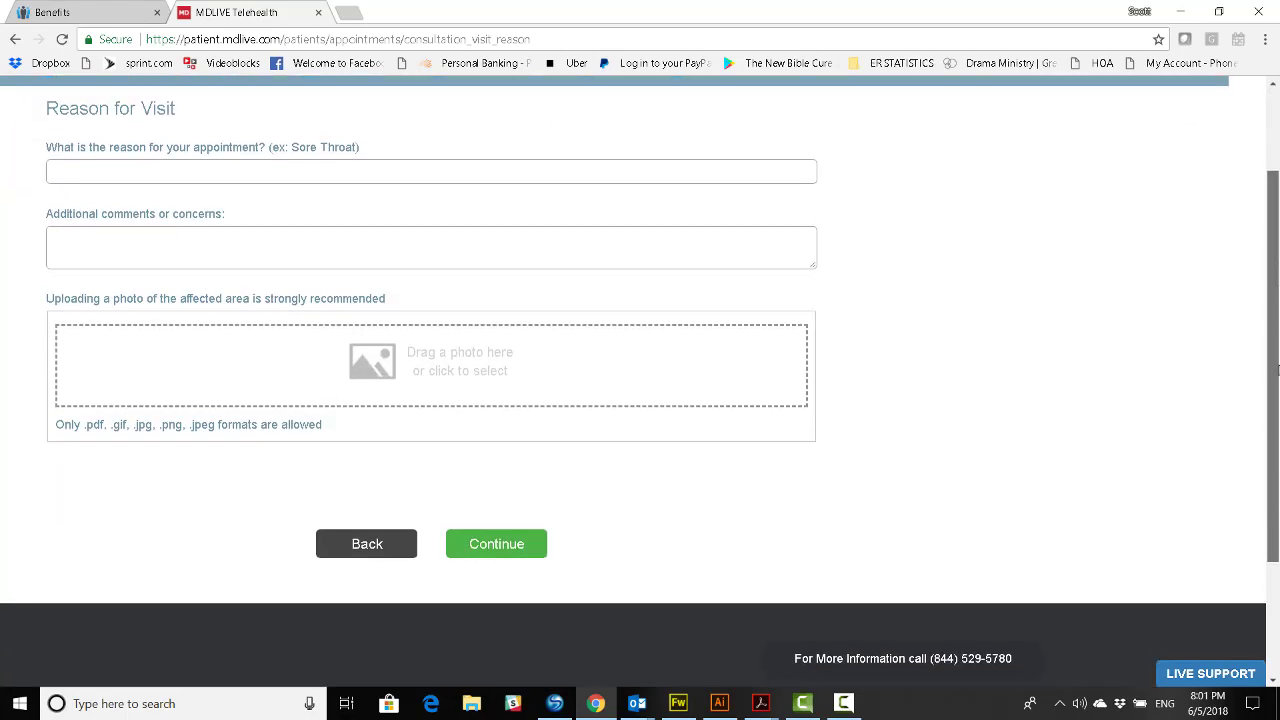
click(503, 550)
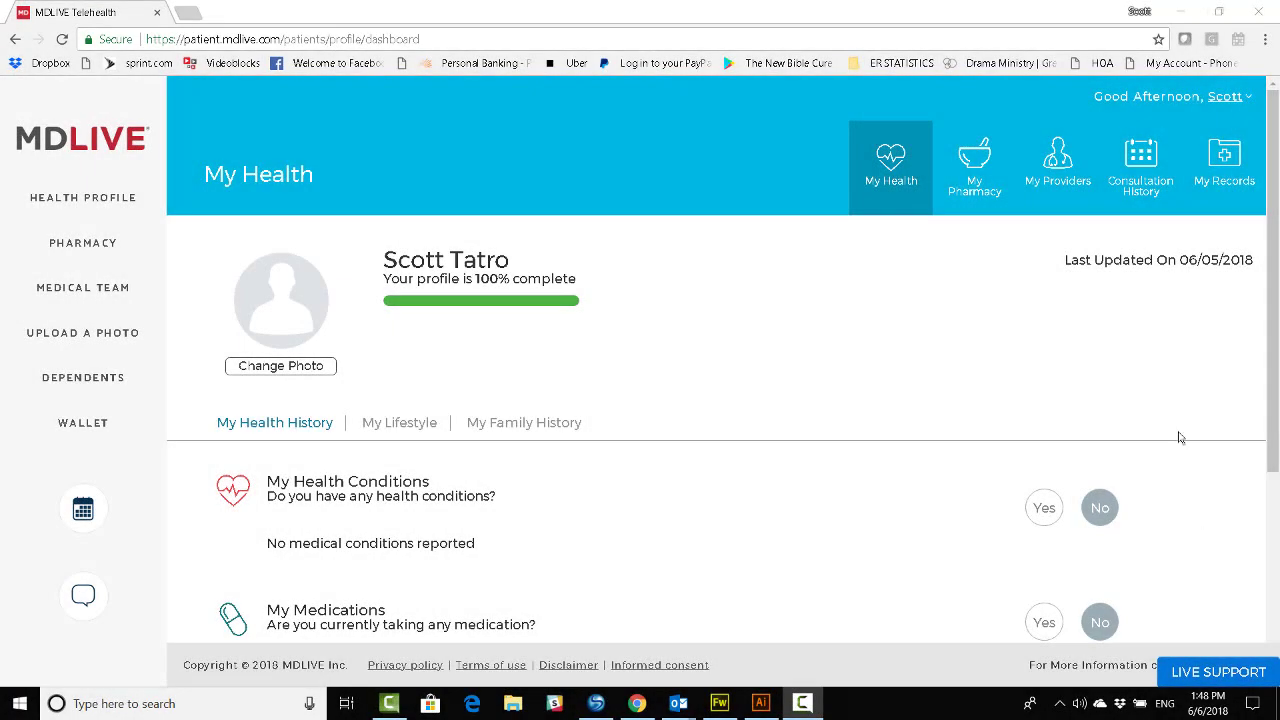
Step: Start adding a primary care provider, search by the provider's name, and choose the first match to fill in the form
click(1055, 193)
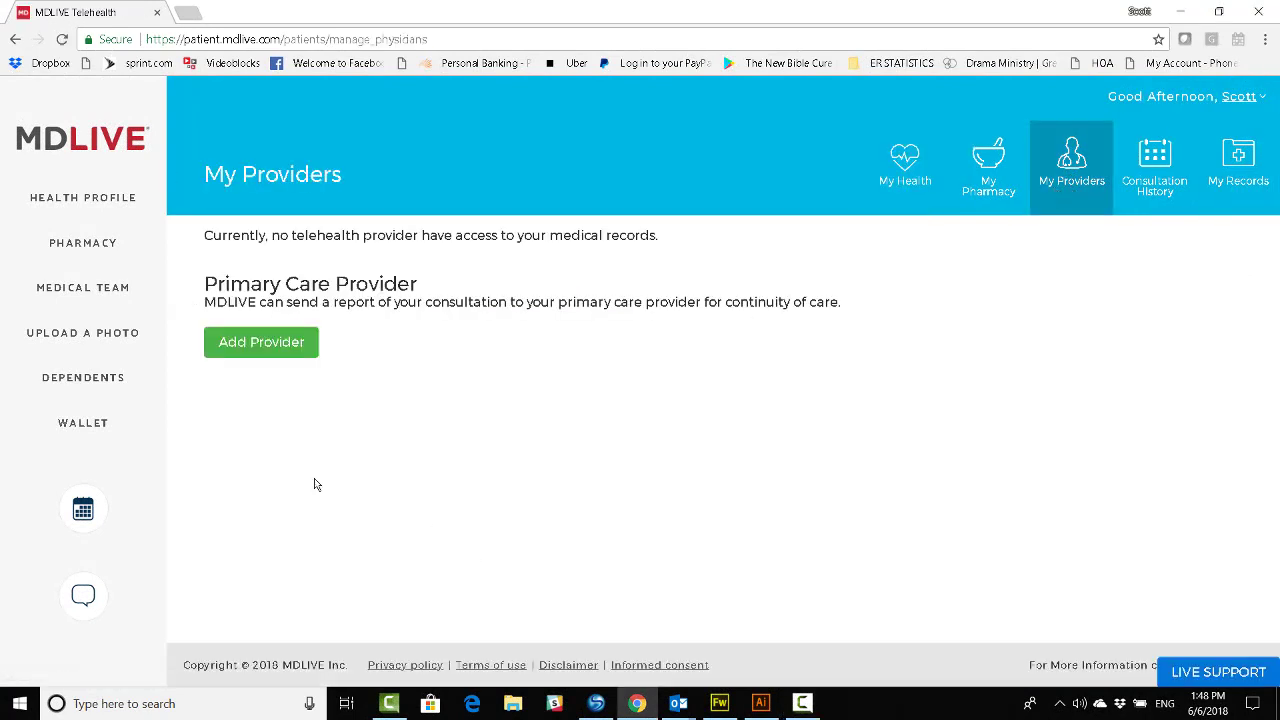
click(279, 352)
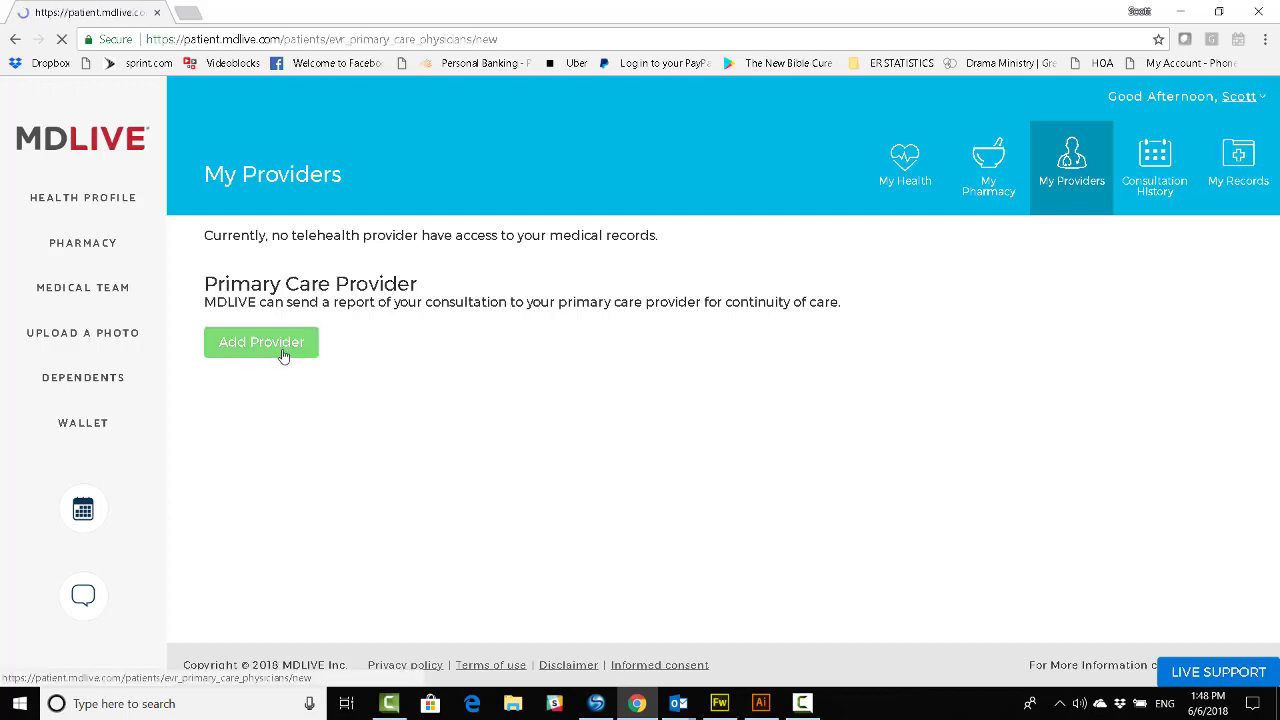
click(415, 264)
text(Dr. Pa)
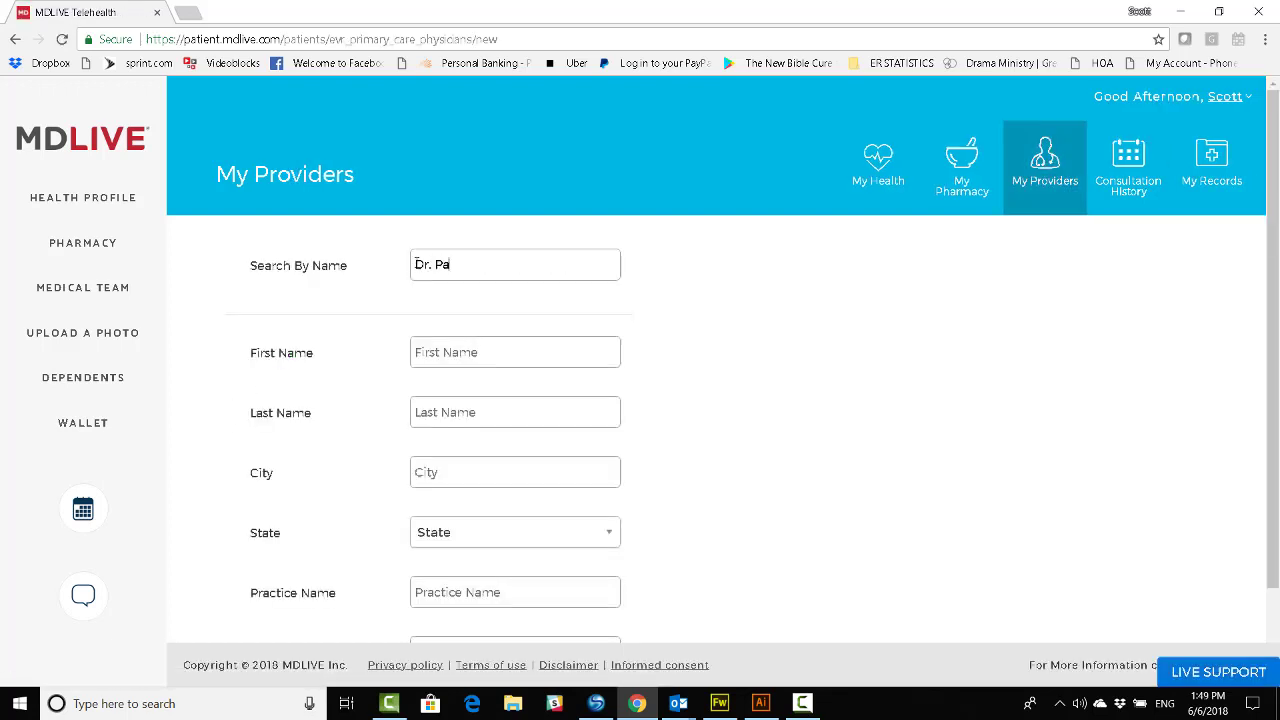
text(tters)
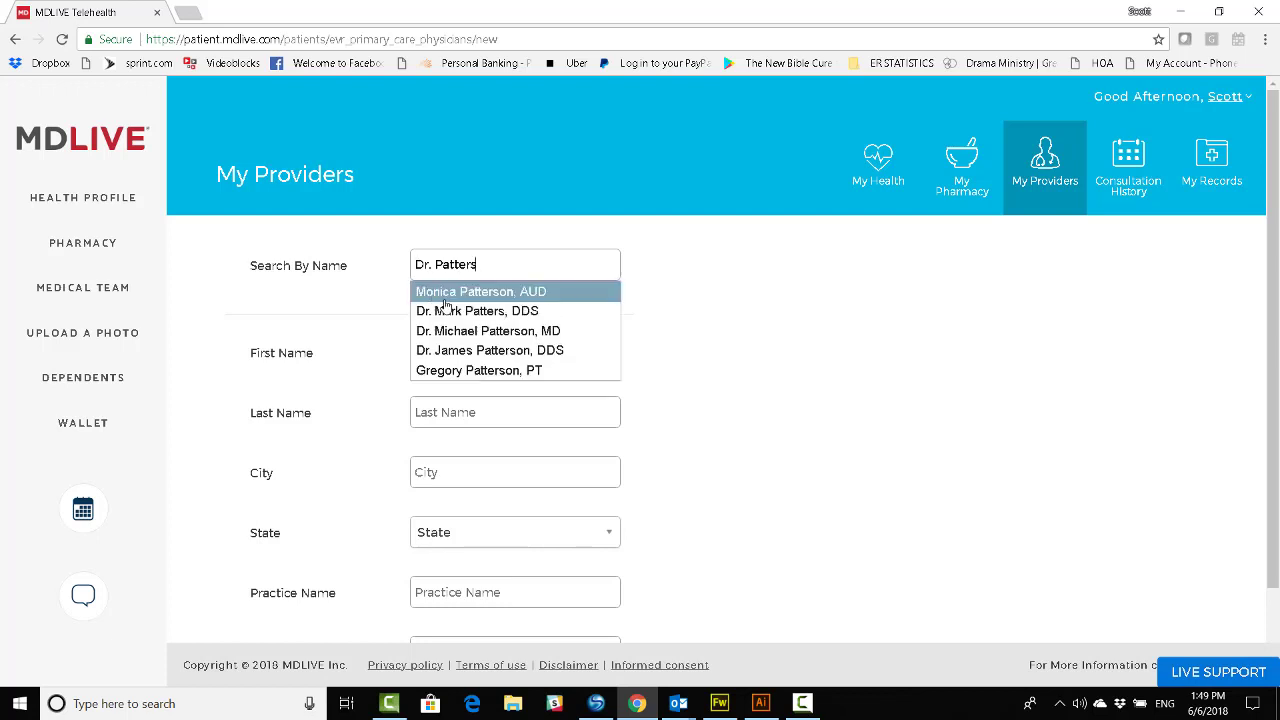
click(446, 302)
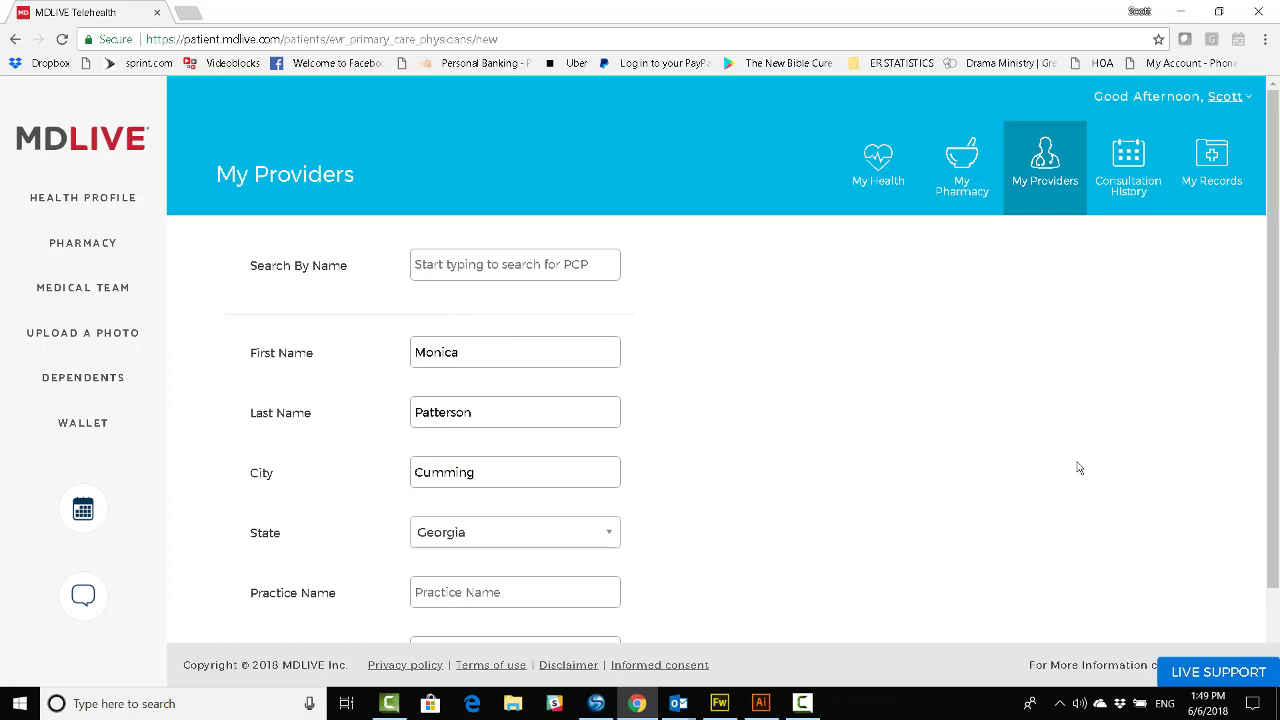
Step: Check the filled-in primary care provider details and add the provider to the profile
scroll(1079, 468, down, 2)
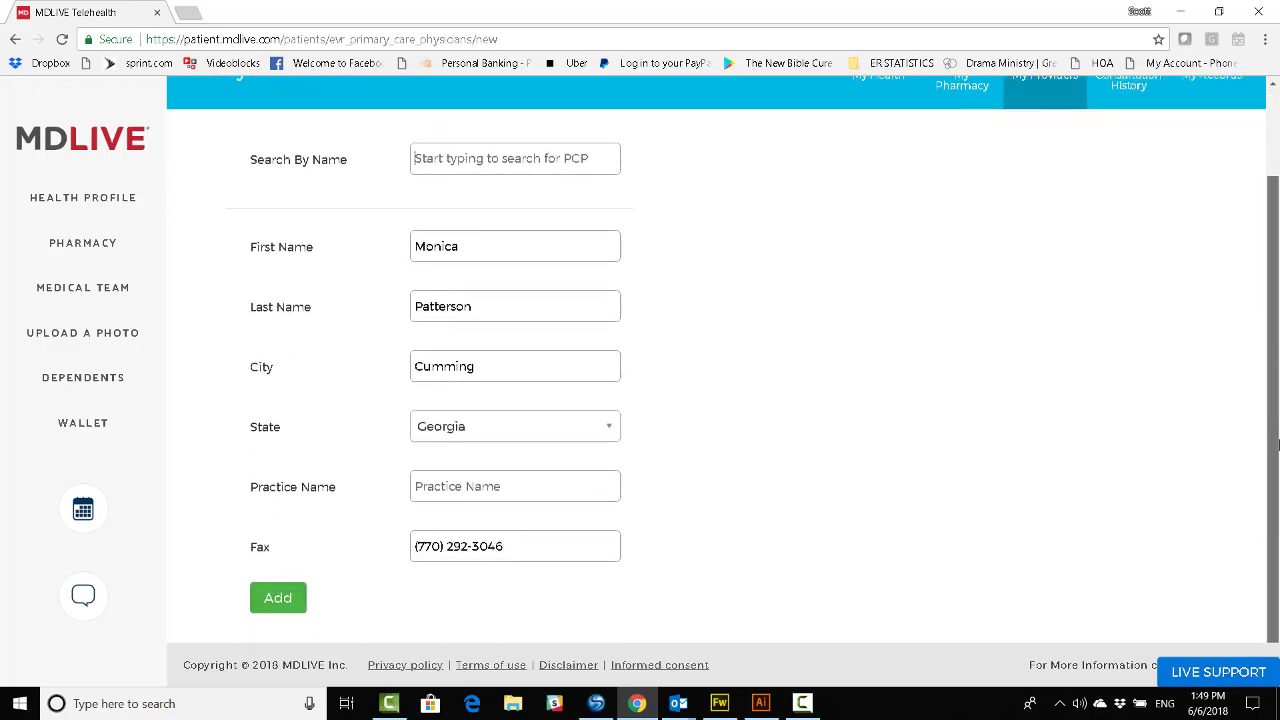
scroll(1277, 445, up, 1)
scroll(1277, 445, down, 1)
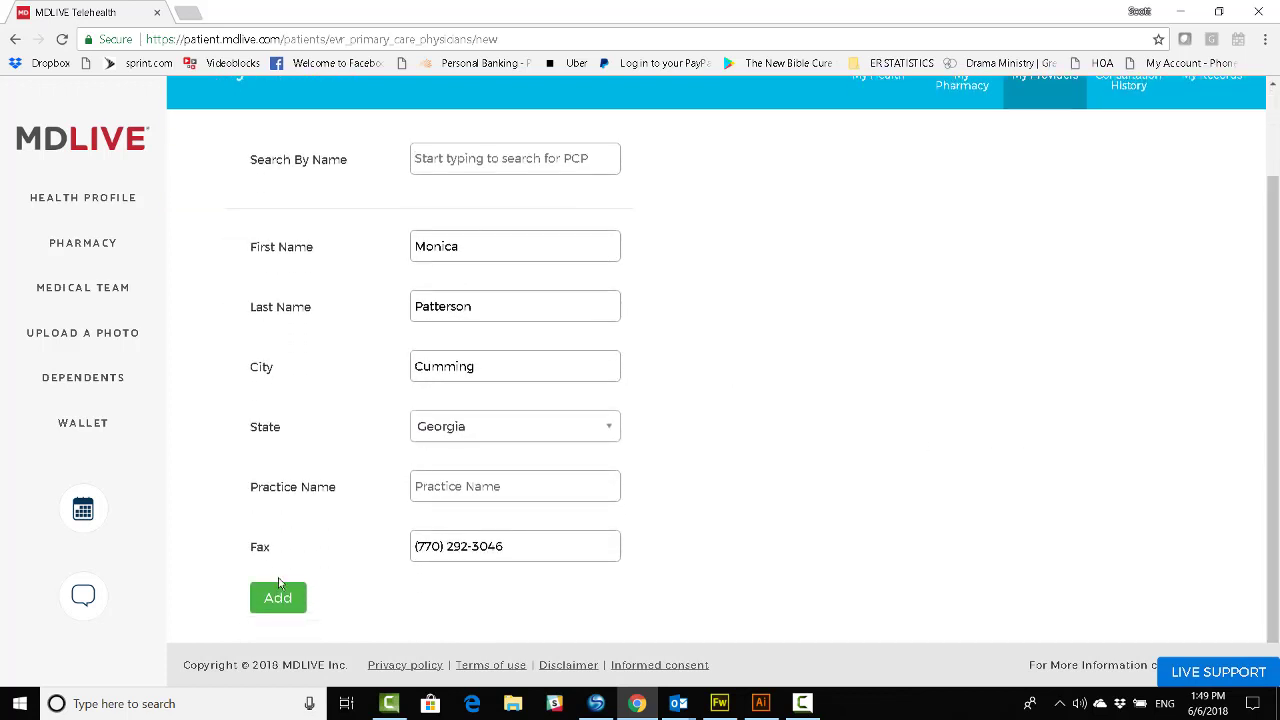
click(280, 605)
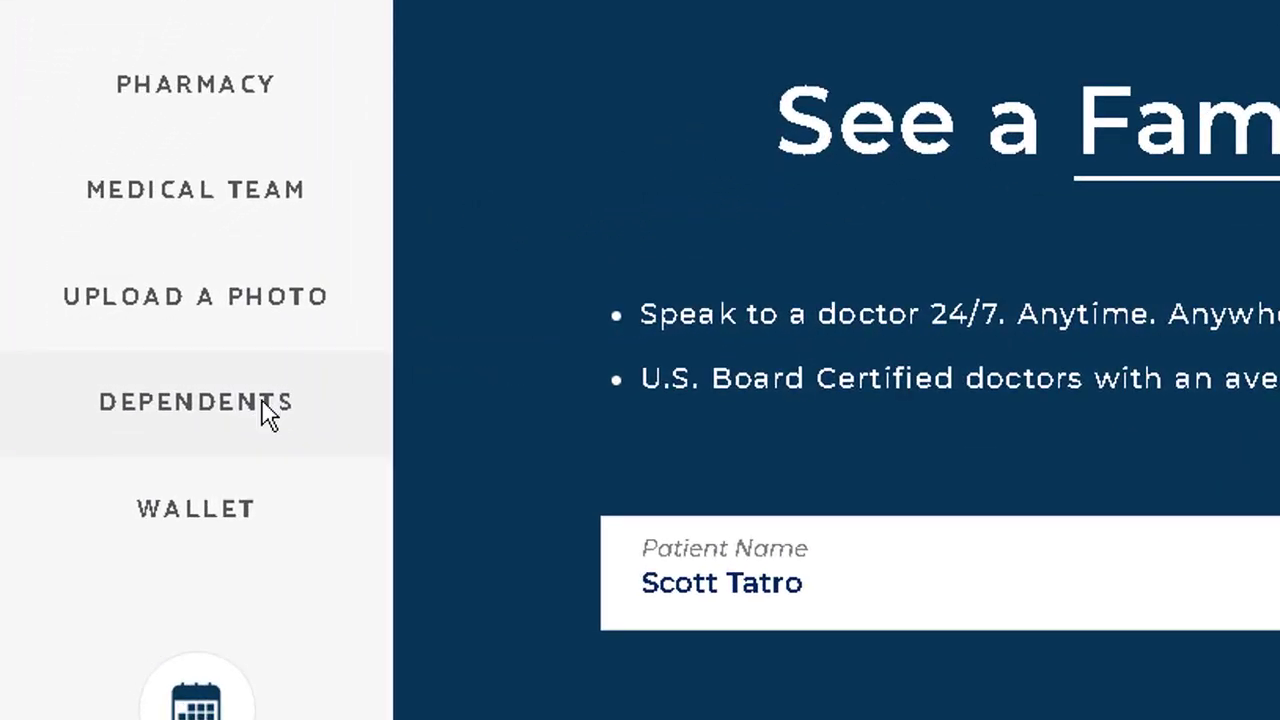
Step: Open the dependents section to view the form for adding a new family member, and open the wallet
click(268, 414)
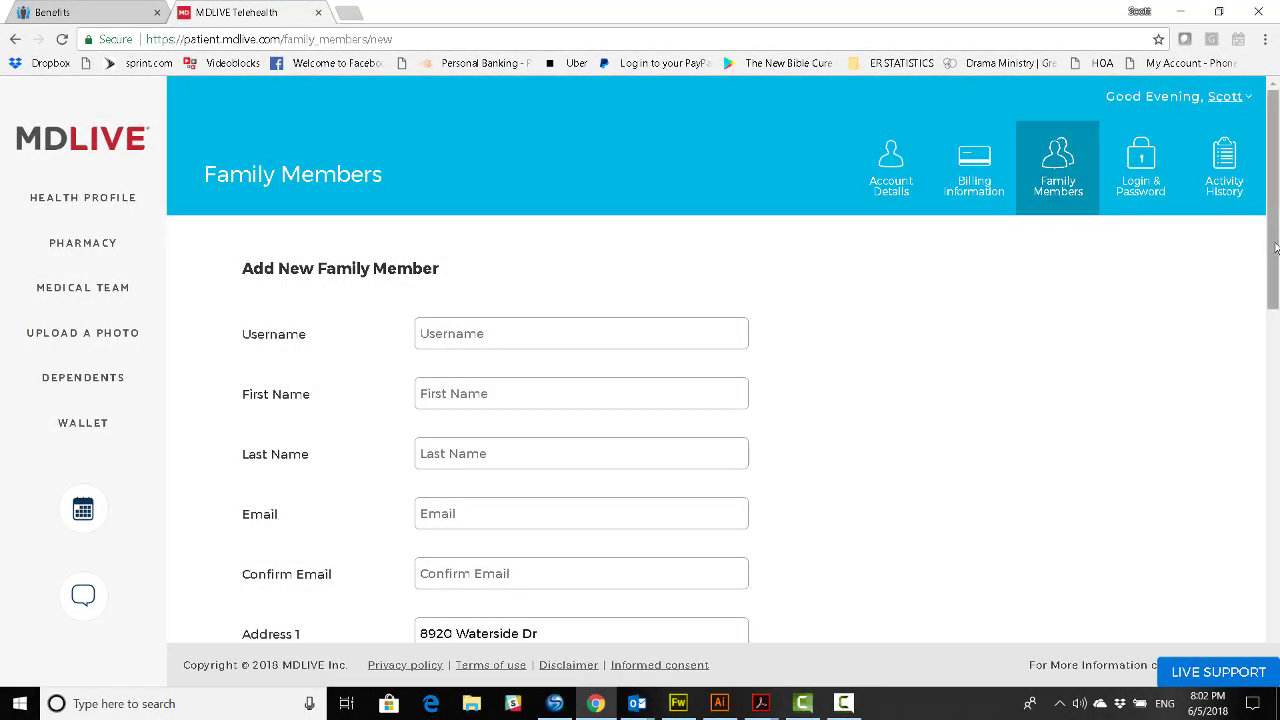
mouse_move(1275, 248)
mouse_down()
mouse_move(1277, 575)
mouse_move(1277, 233)
mouse_up()
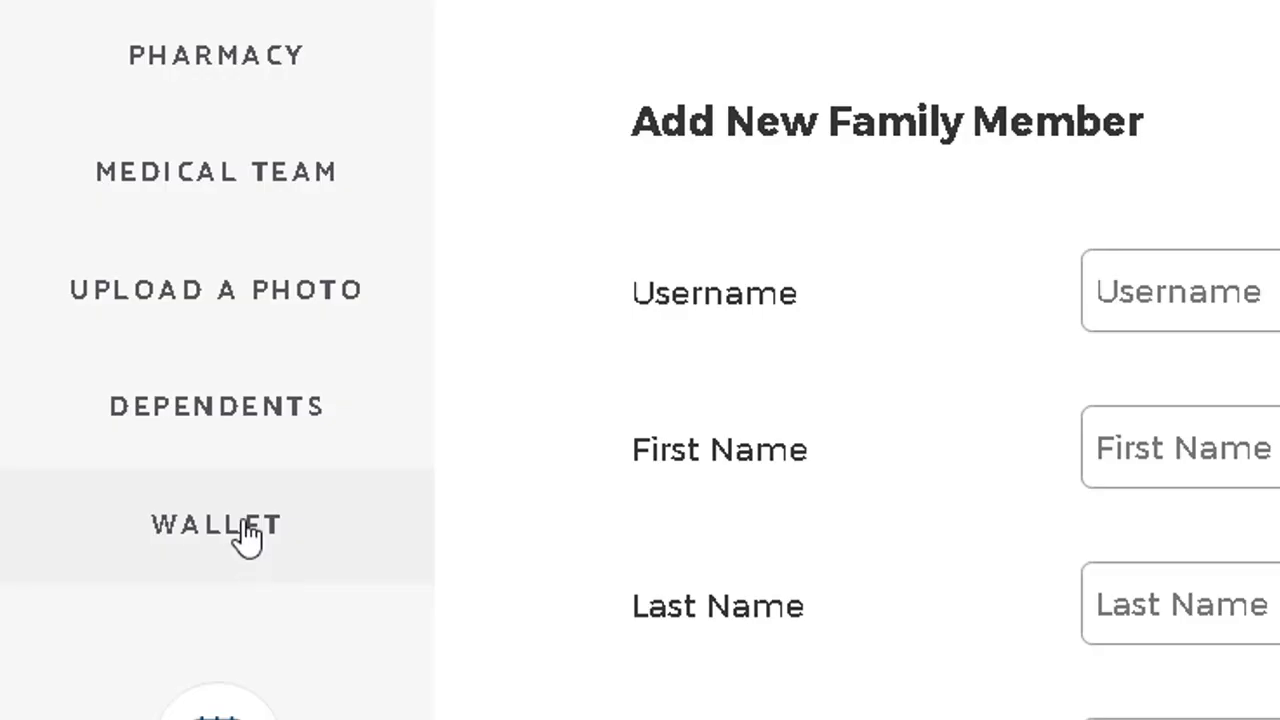
click(246, 524)
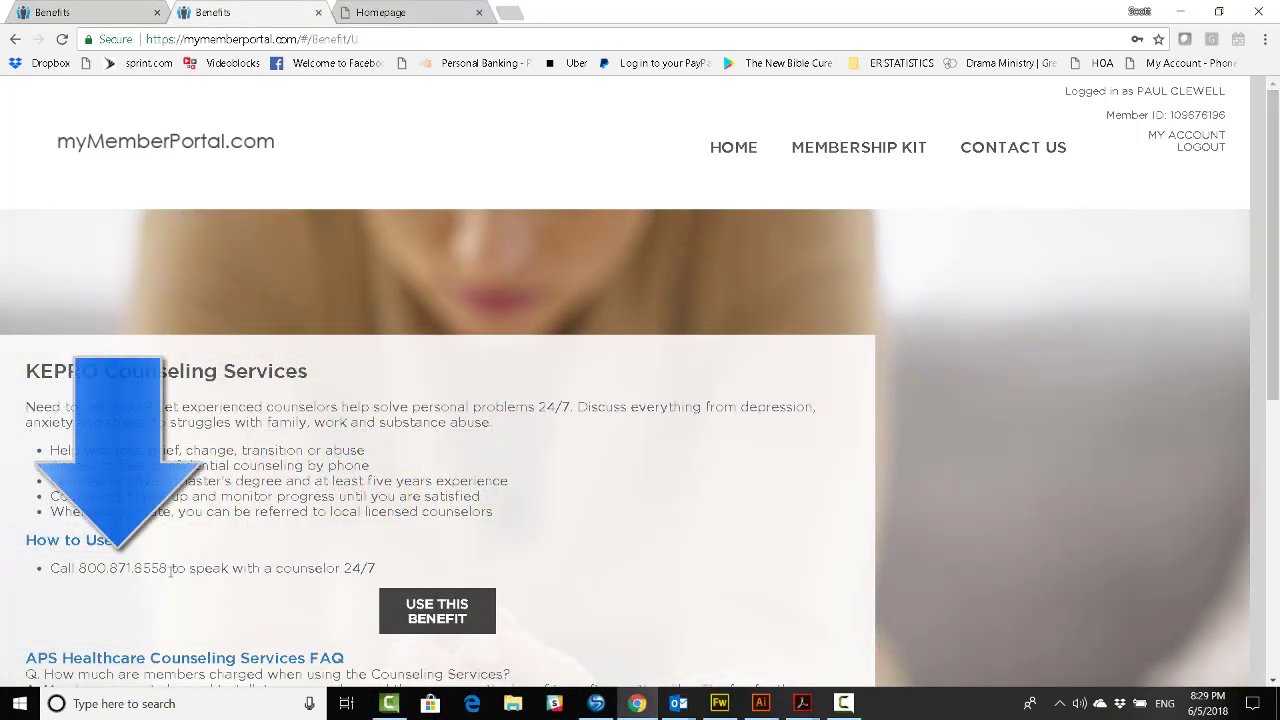
Step: Open the KEPRO Counseling Services benefit site to view its Telephone Counseling Program homepage, and return to the member portal
click(439, 614)
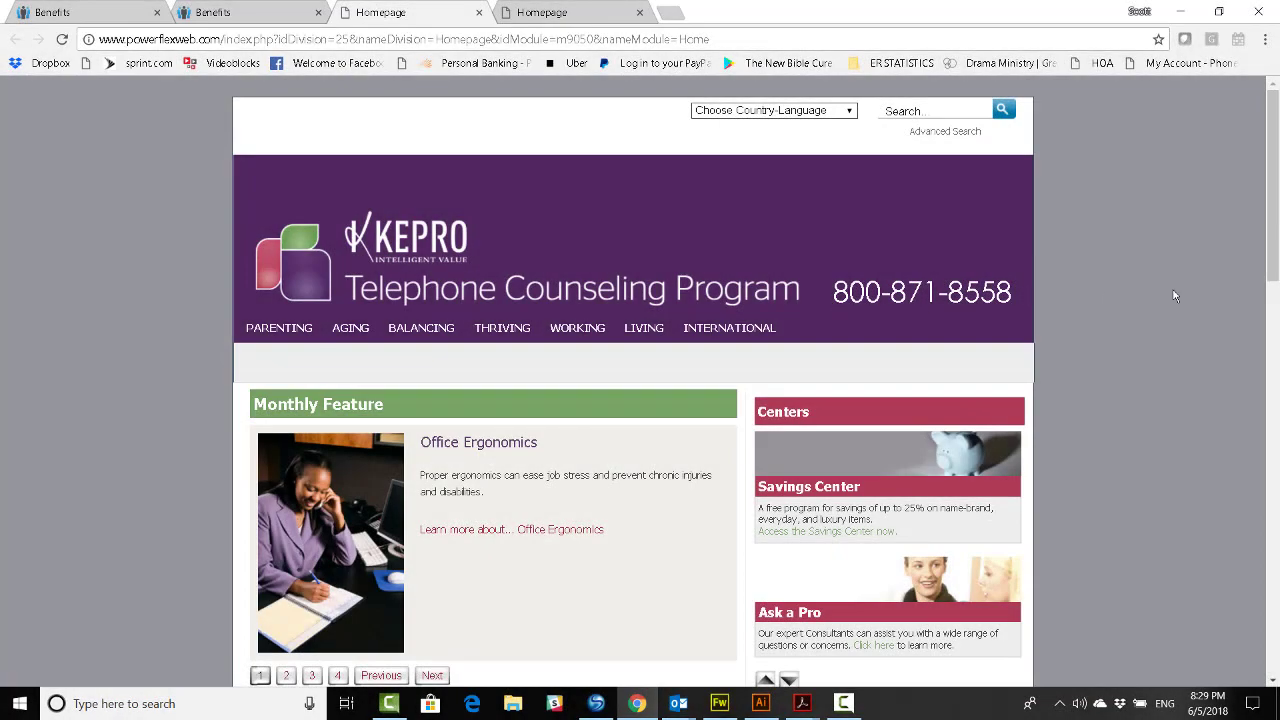
drag(1276, 172, 1277, 107)
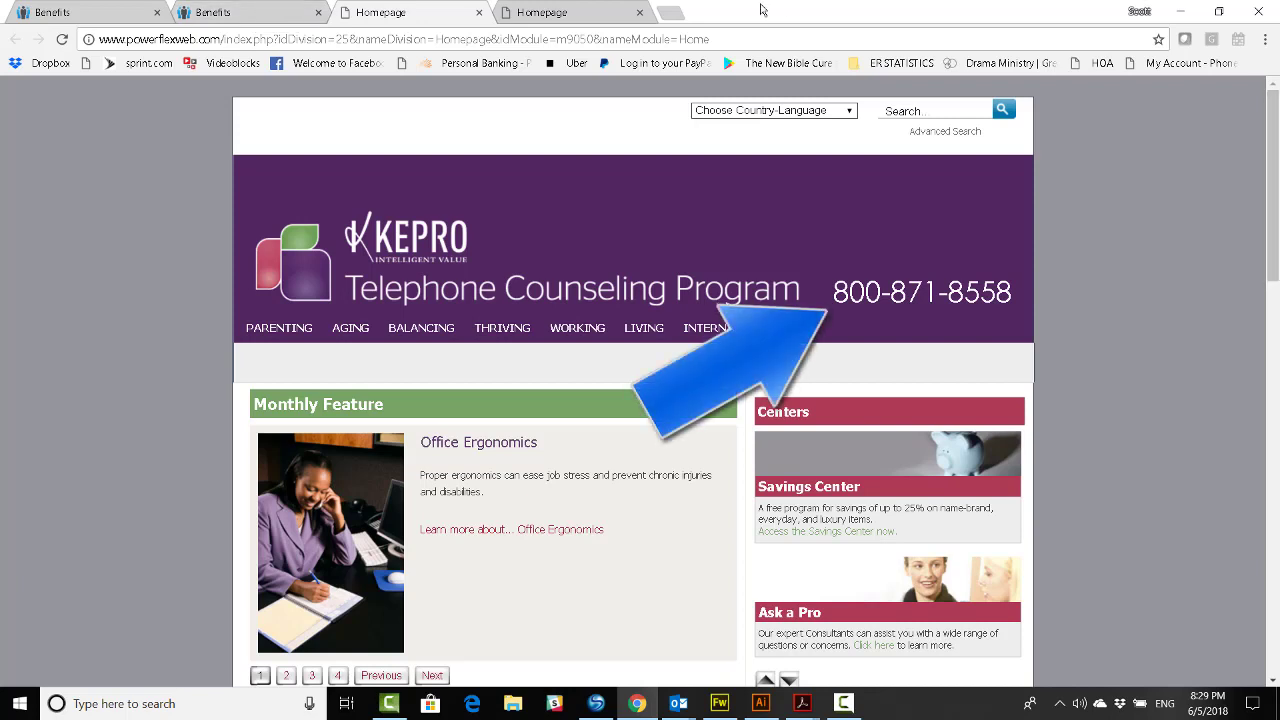
click(252, 14)
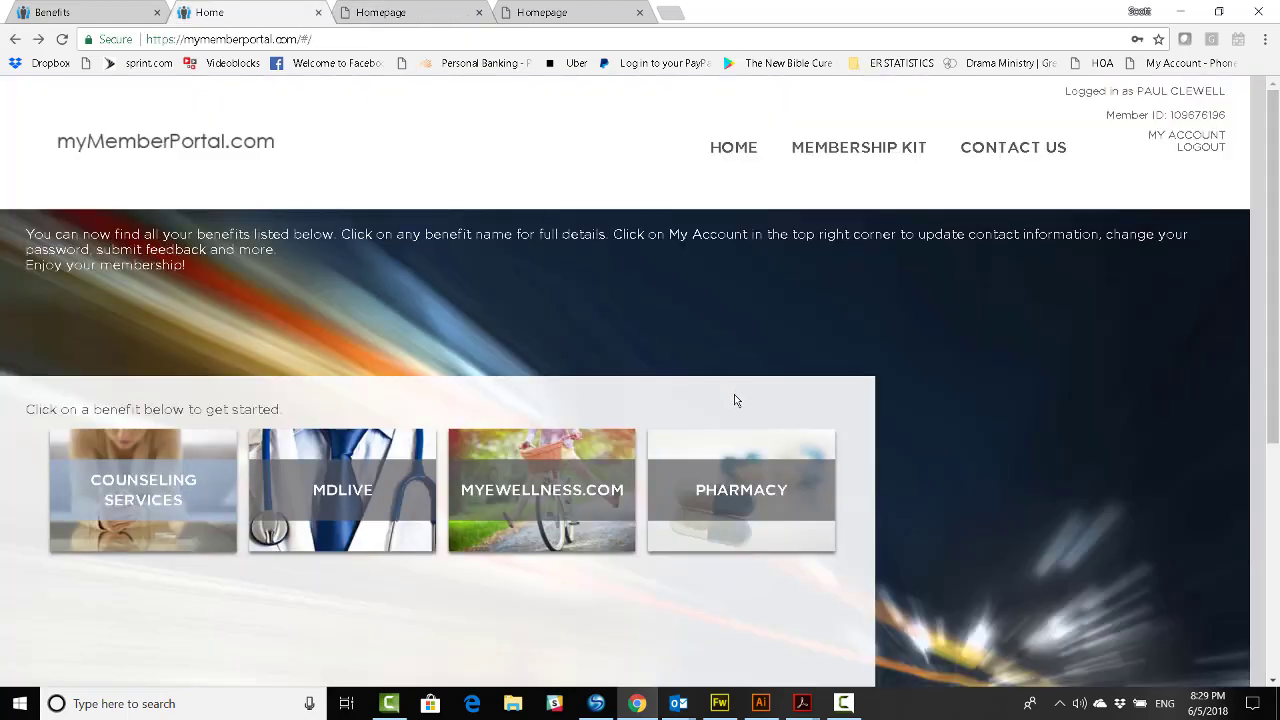
Step: Open the Pharmacy benefit, review how to use it and its Provider Search section, and open the drug price lookup
click(745, 506)
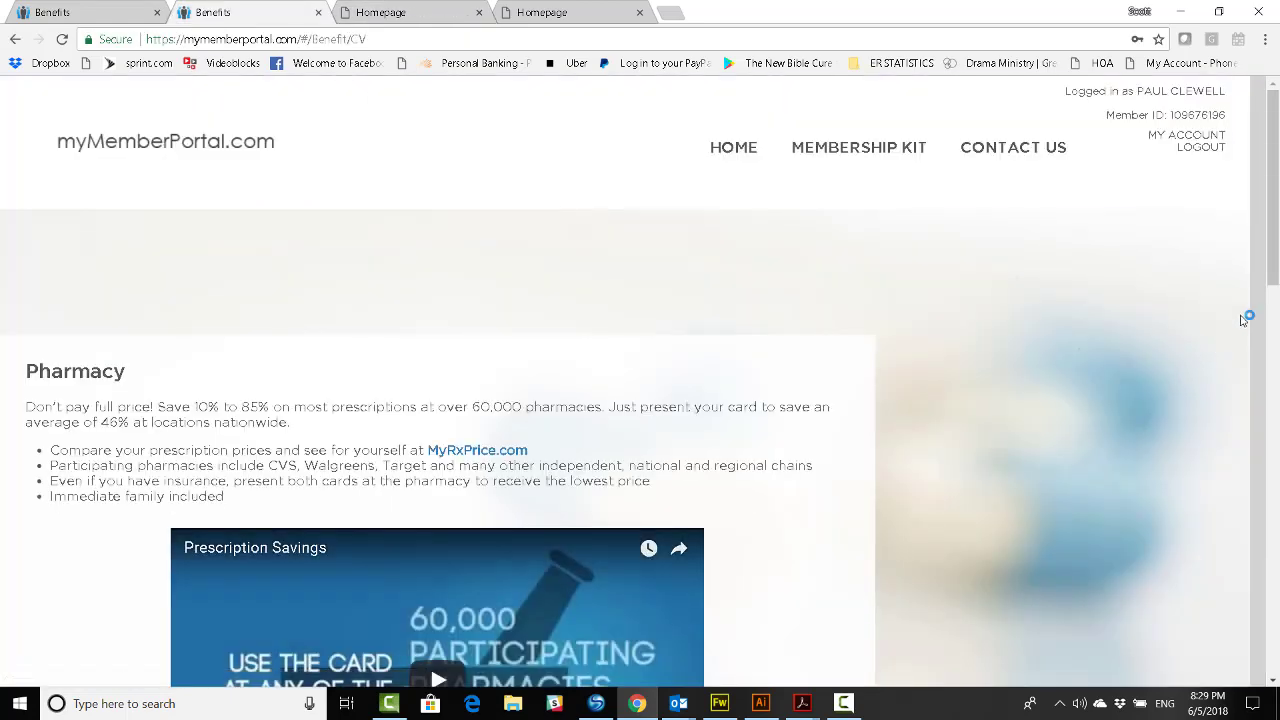
drag(1277, 222, 1277, 390)
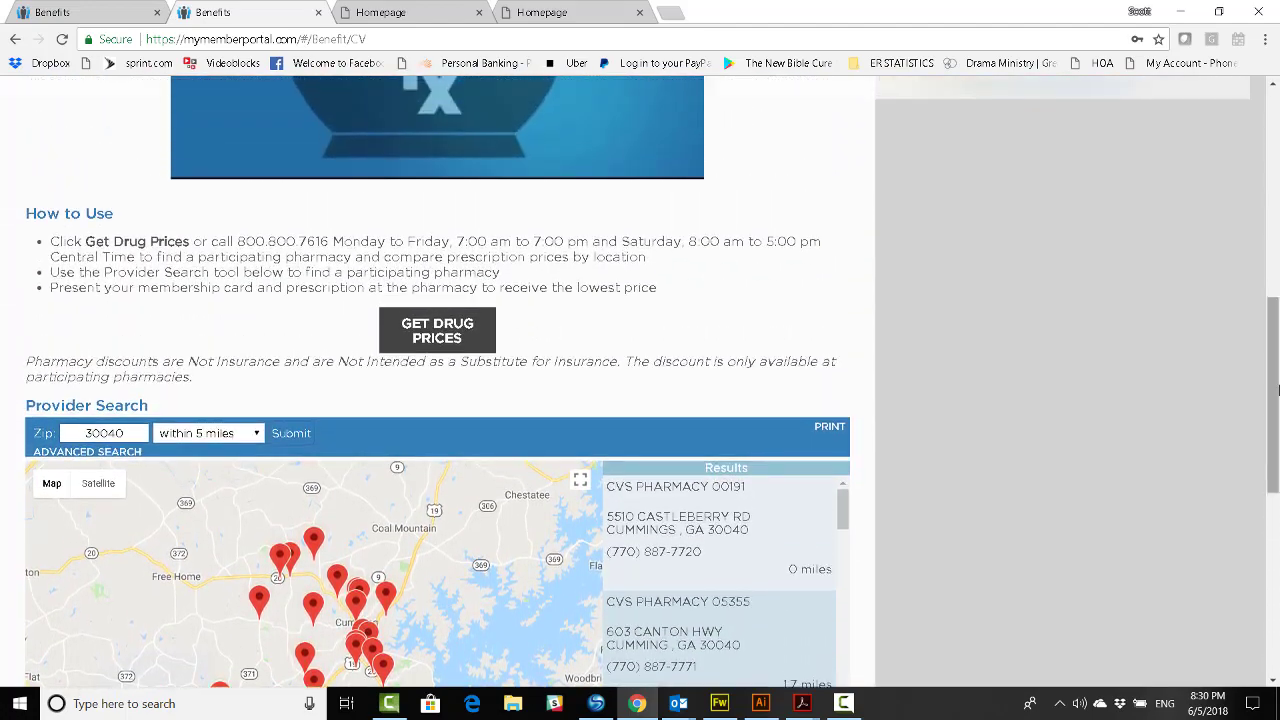
click(457, 343)
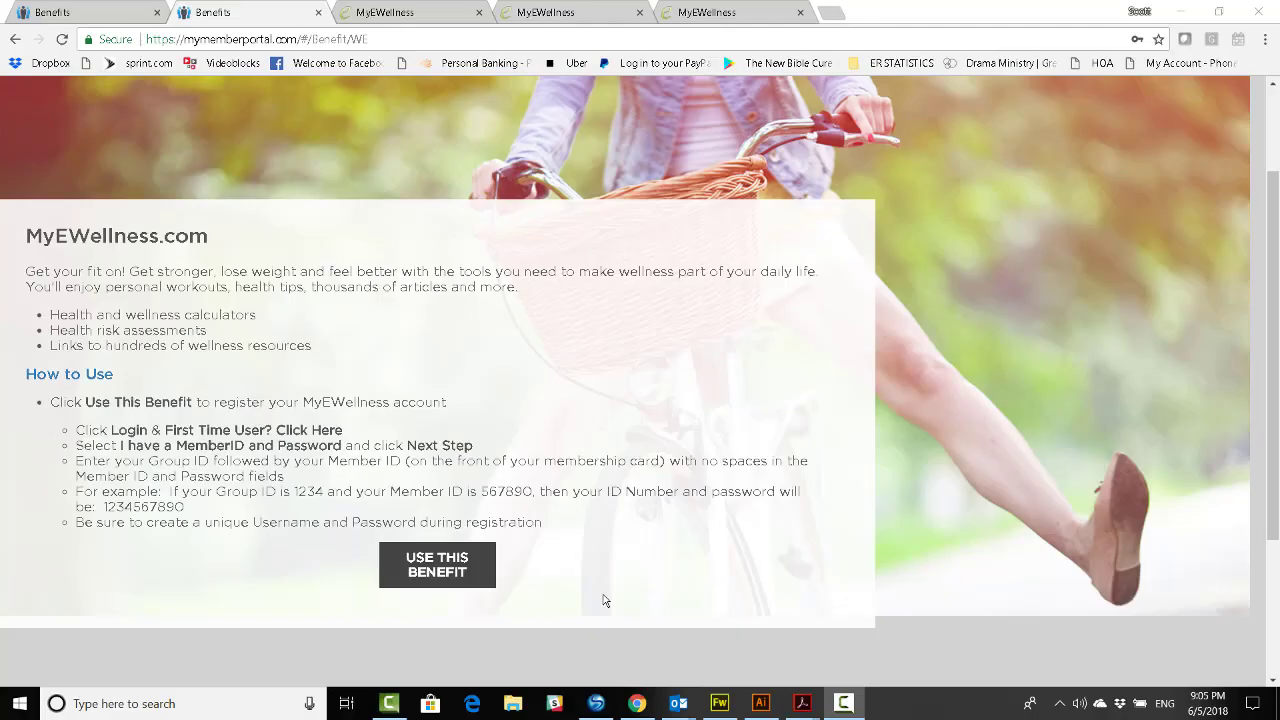
Step: Launch the MyEWellness.com benefit from the member portal and start registration as a first-time user
click(432, 572)
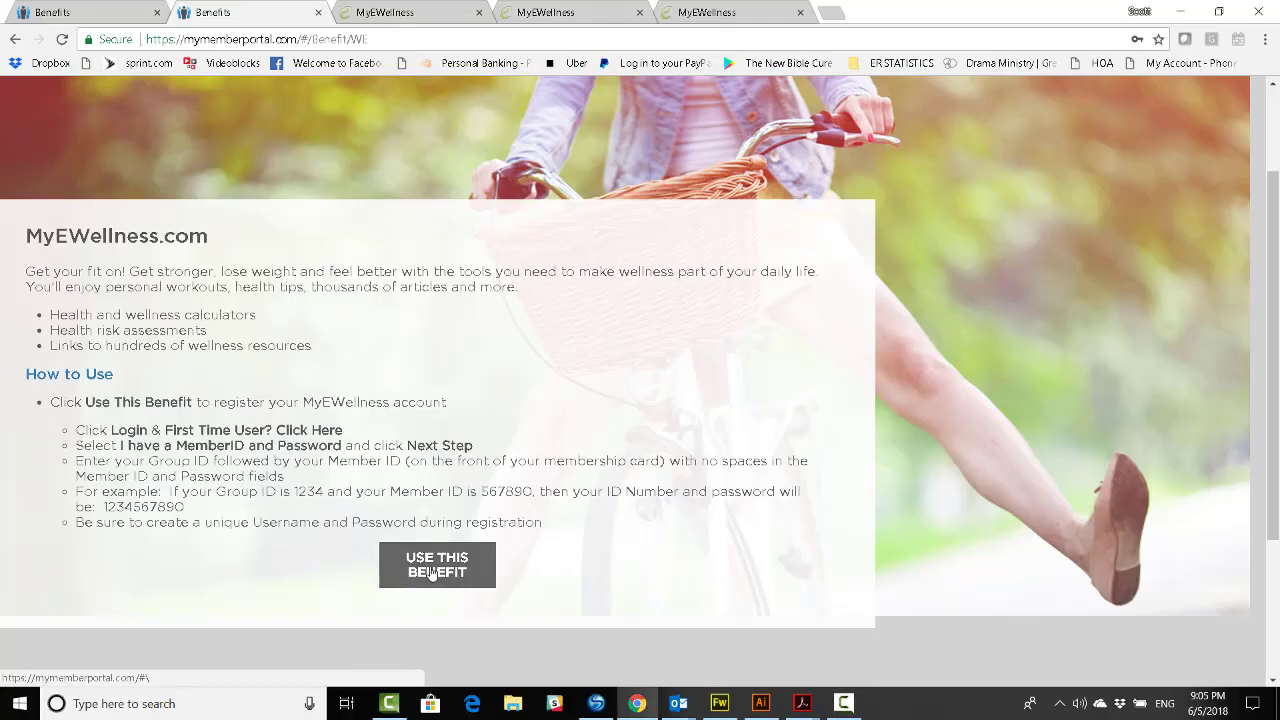
click(432, 572)
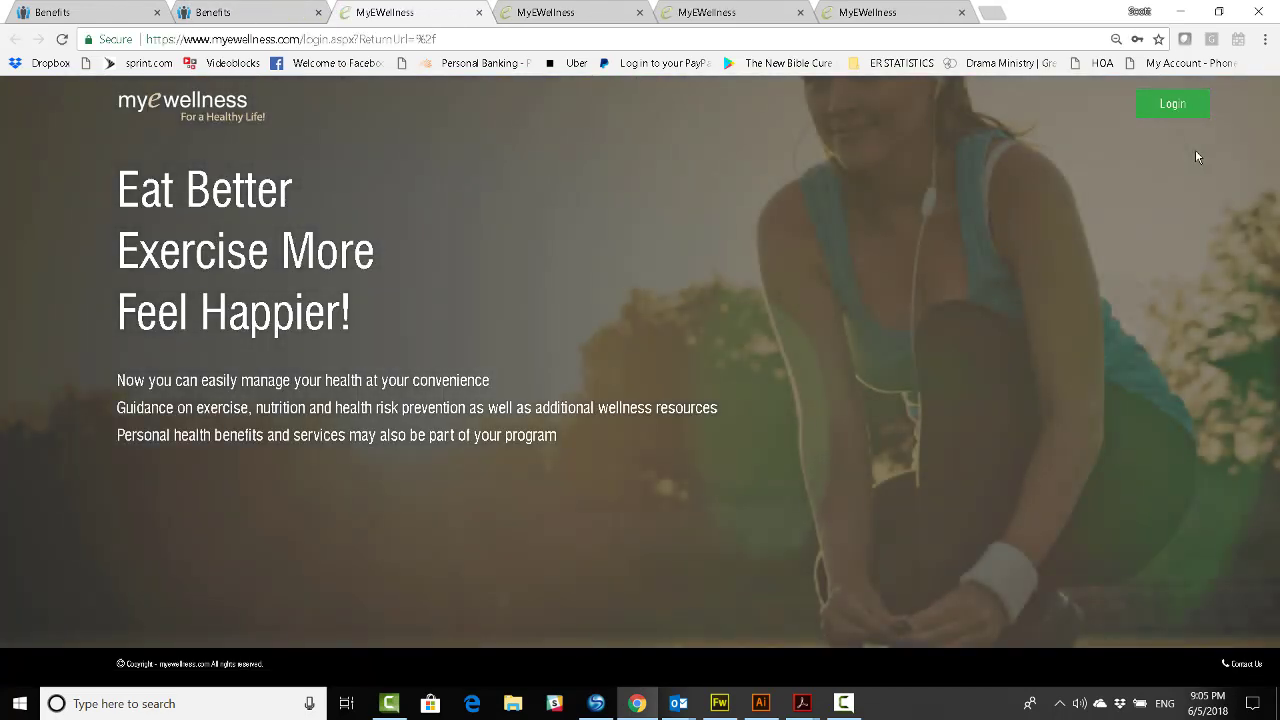
click(1168, 112)
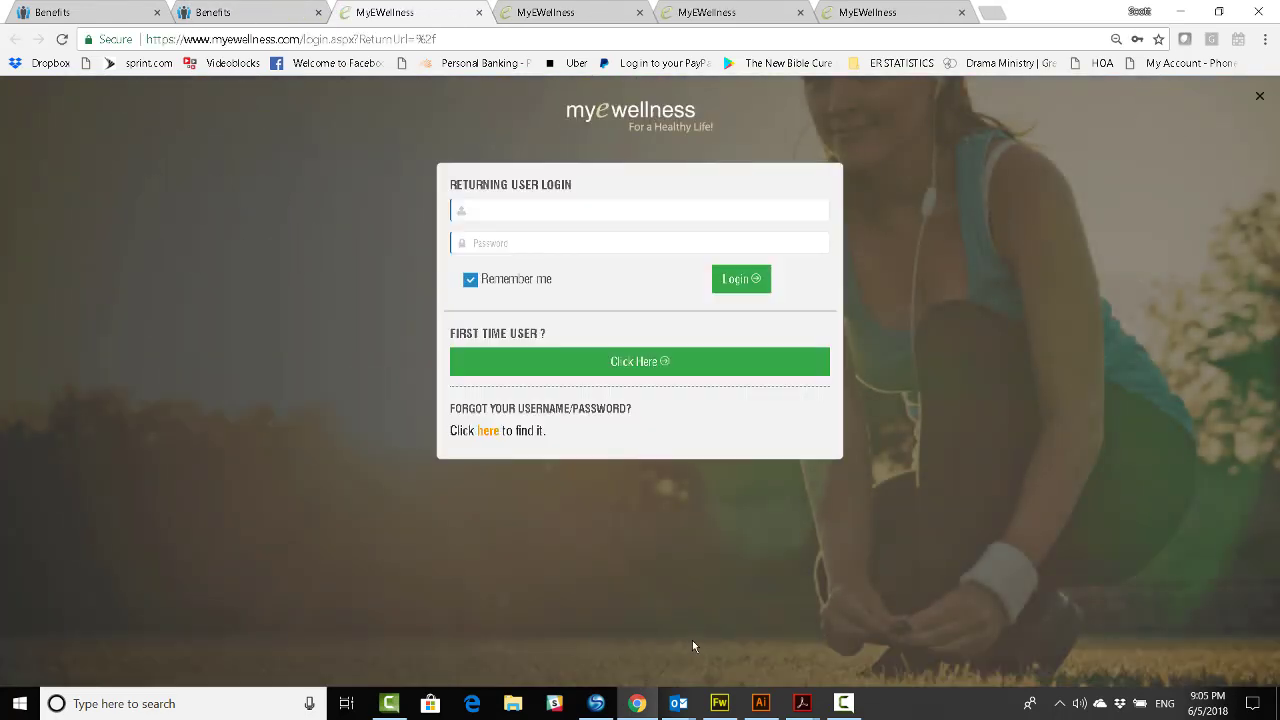
click(627, 362)
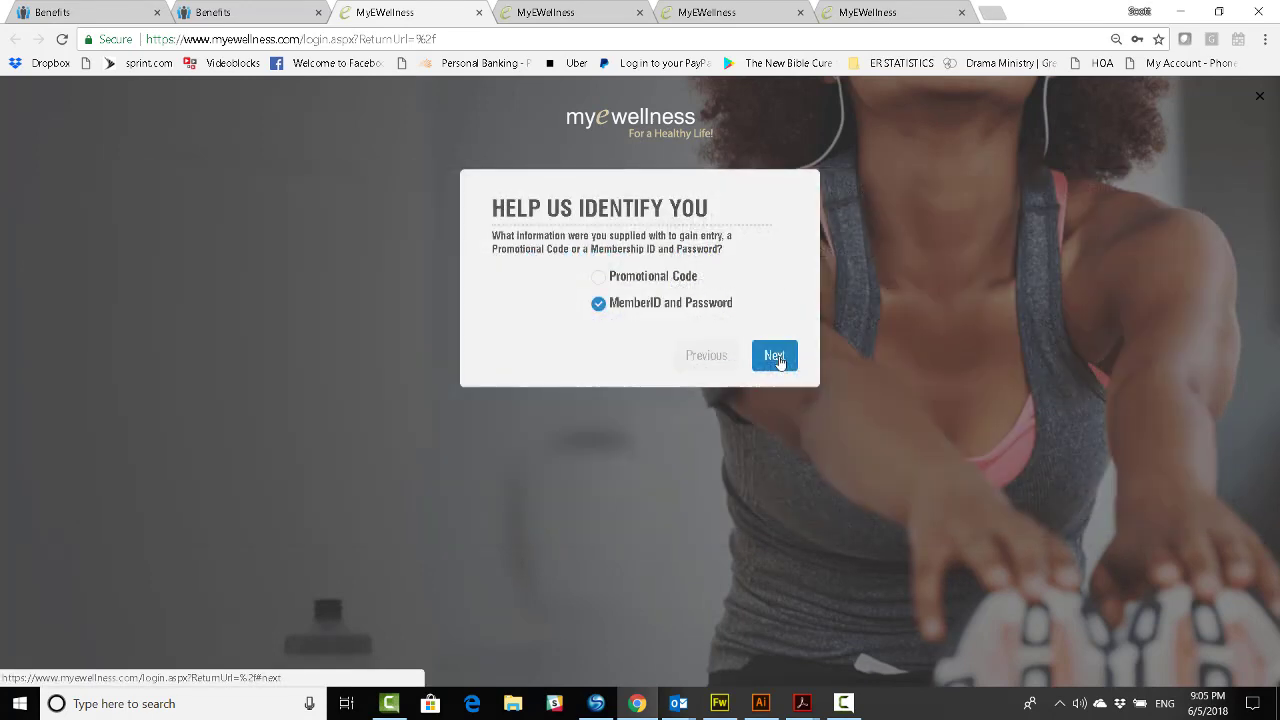
Step: Identify with MemberID and Password, filling in the membership identifier and the assigned password, and submit them
click(778, 362)
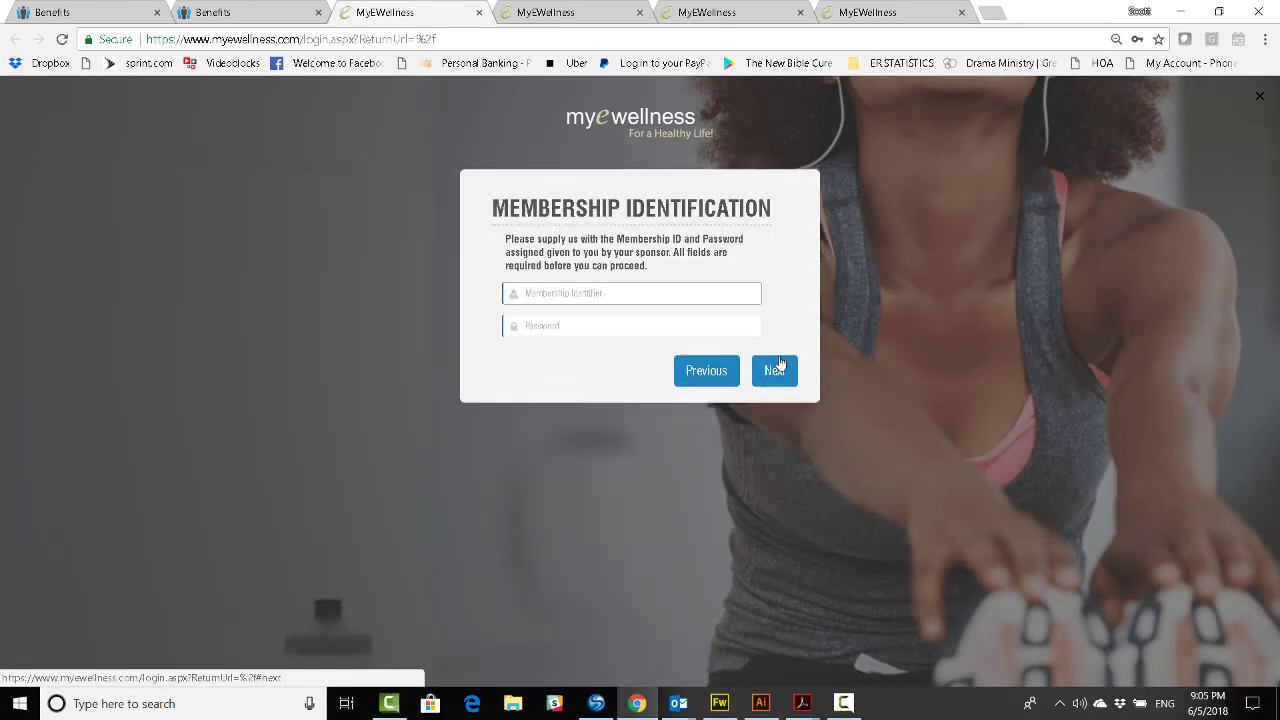
key(ctrl+v)
click(585, 330)
key(ctrl+v)
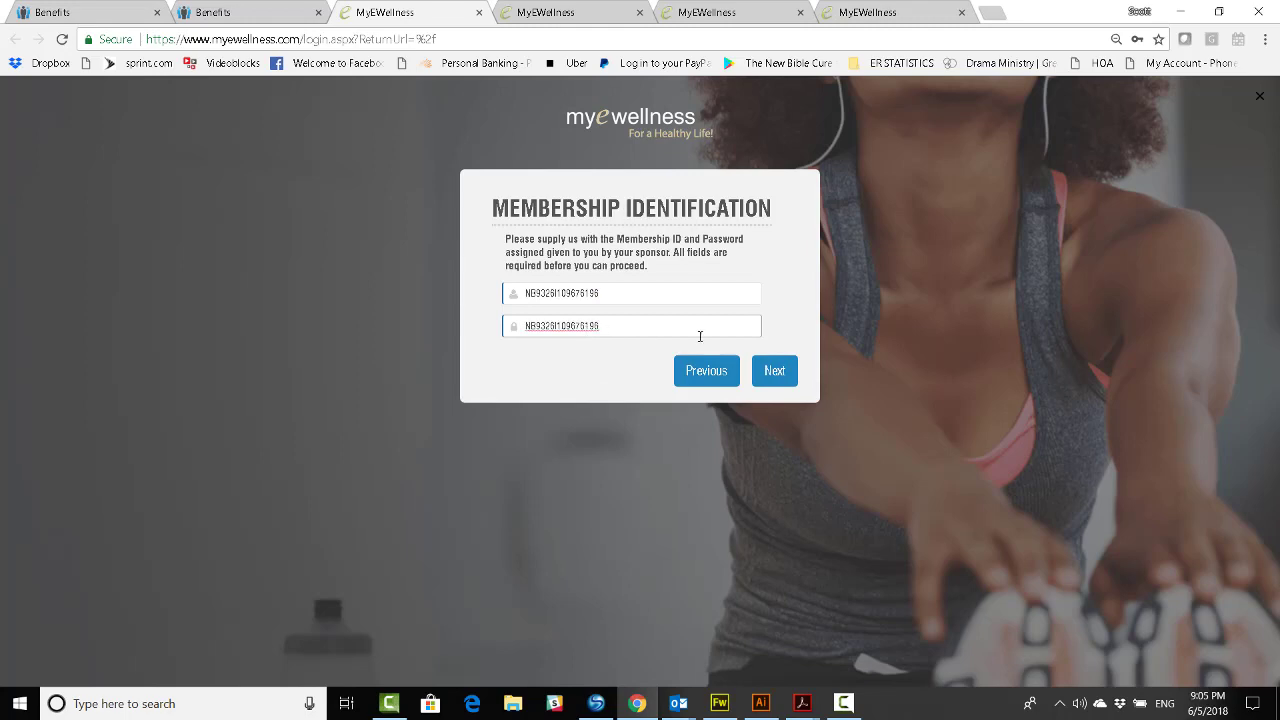
click(770, 371)
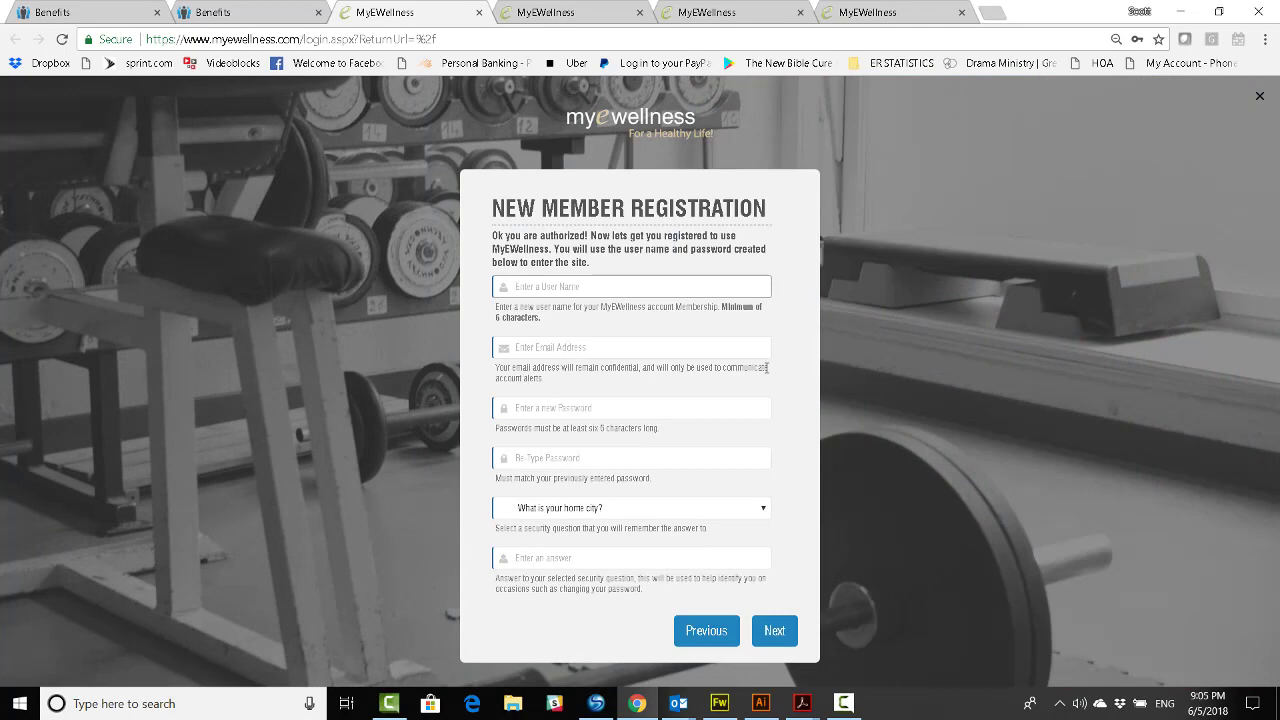
Step: Advance through the new member registration and personal profile forms, and agree to the Terms of Use to finish registration
click(783, 633)
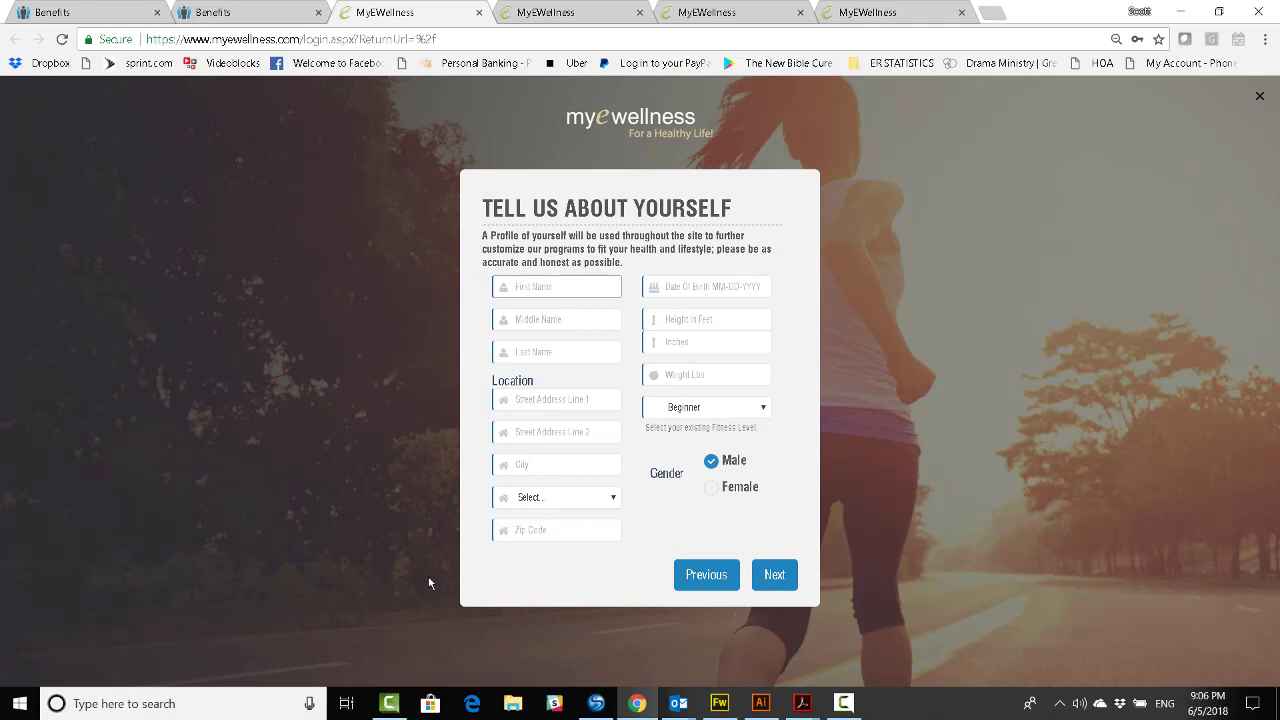
click(774, 574)
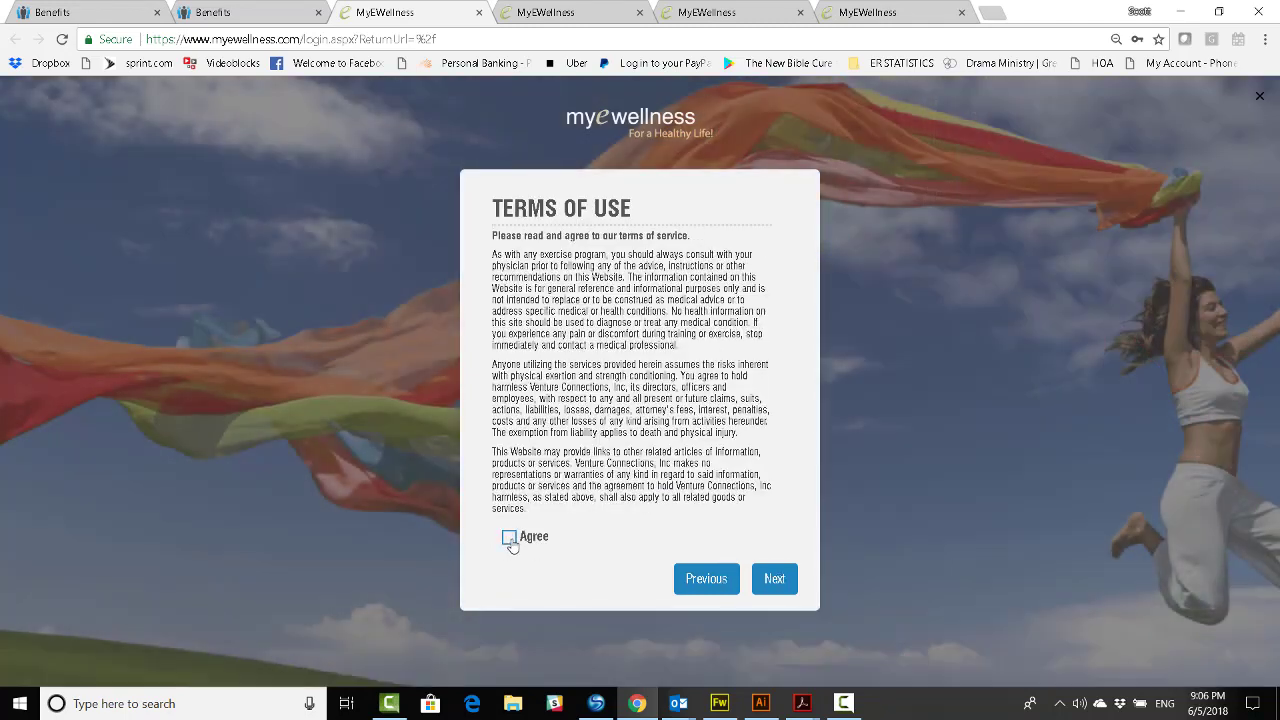
click(510, 541)
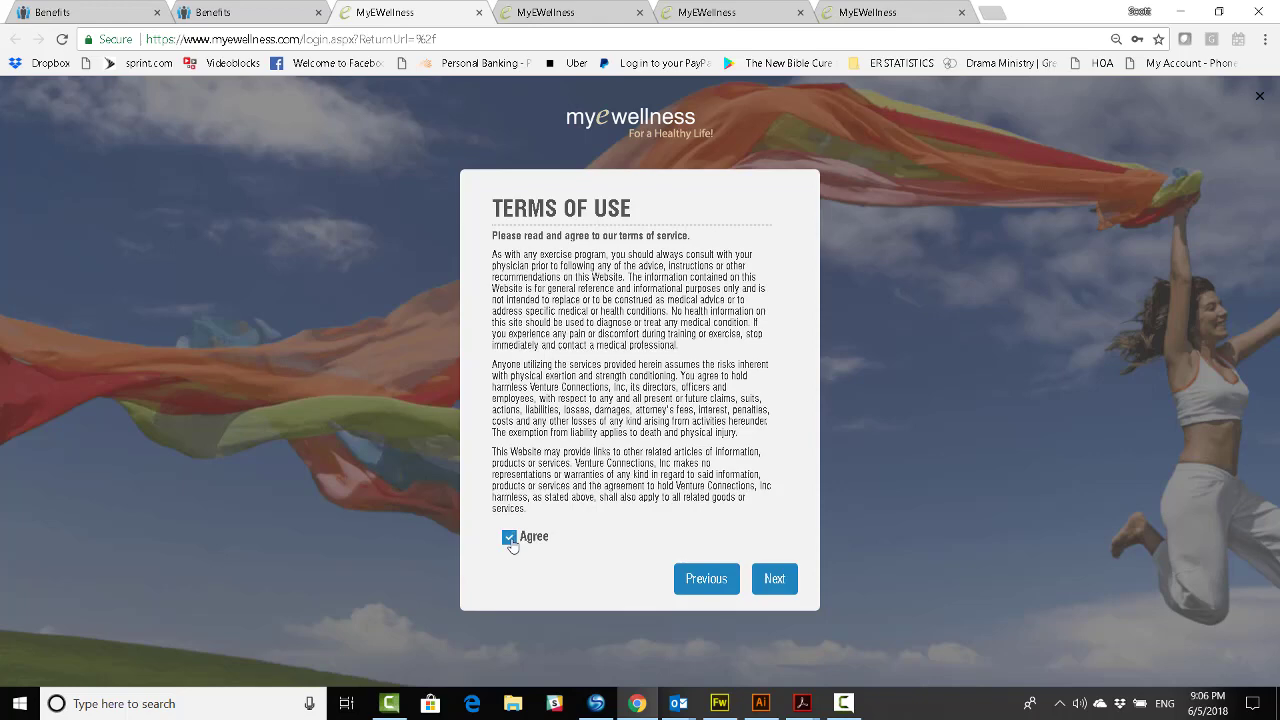
click(775, 580)
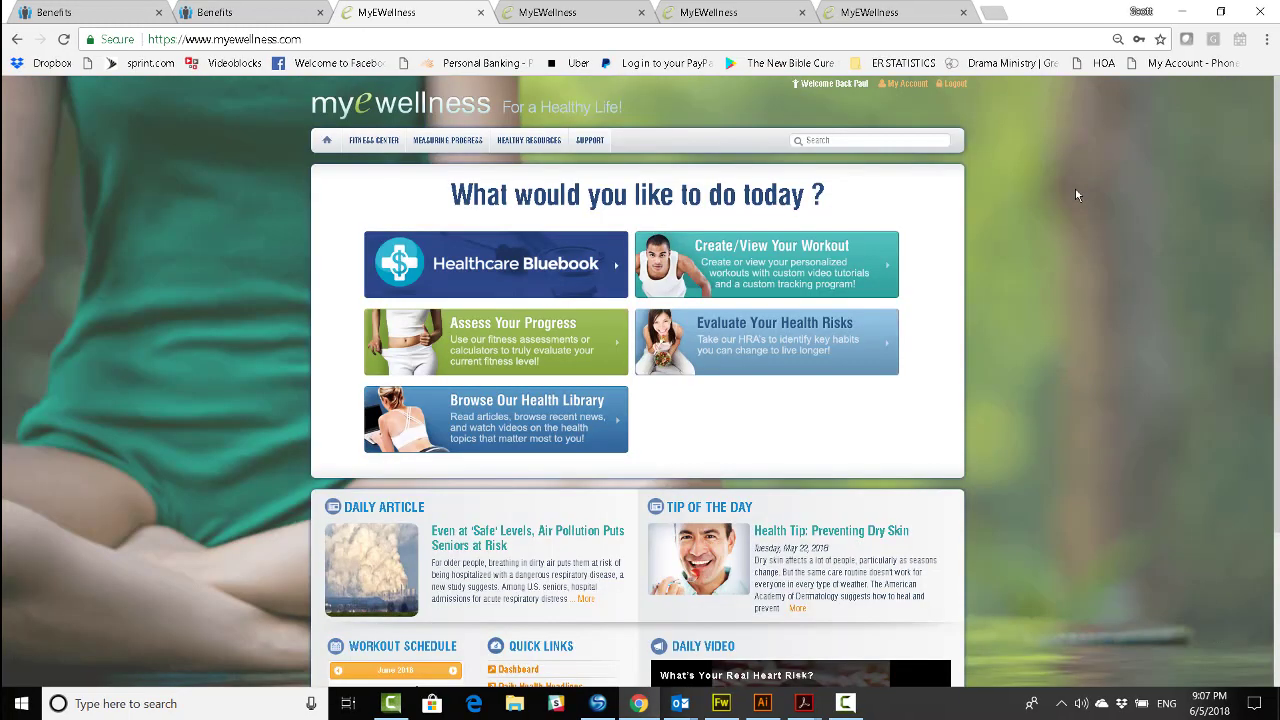
Step: Look over the Fitness Center and Measuring Progress options on the MyEWellness home page, and open Your Fitness Plan
mouse_move(372, 142)
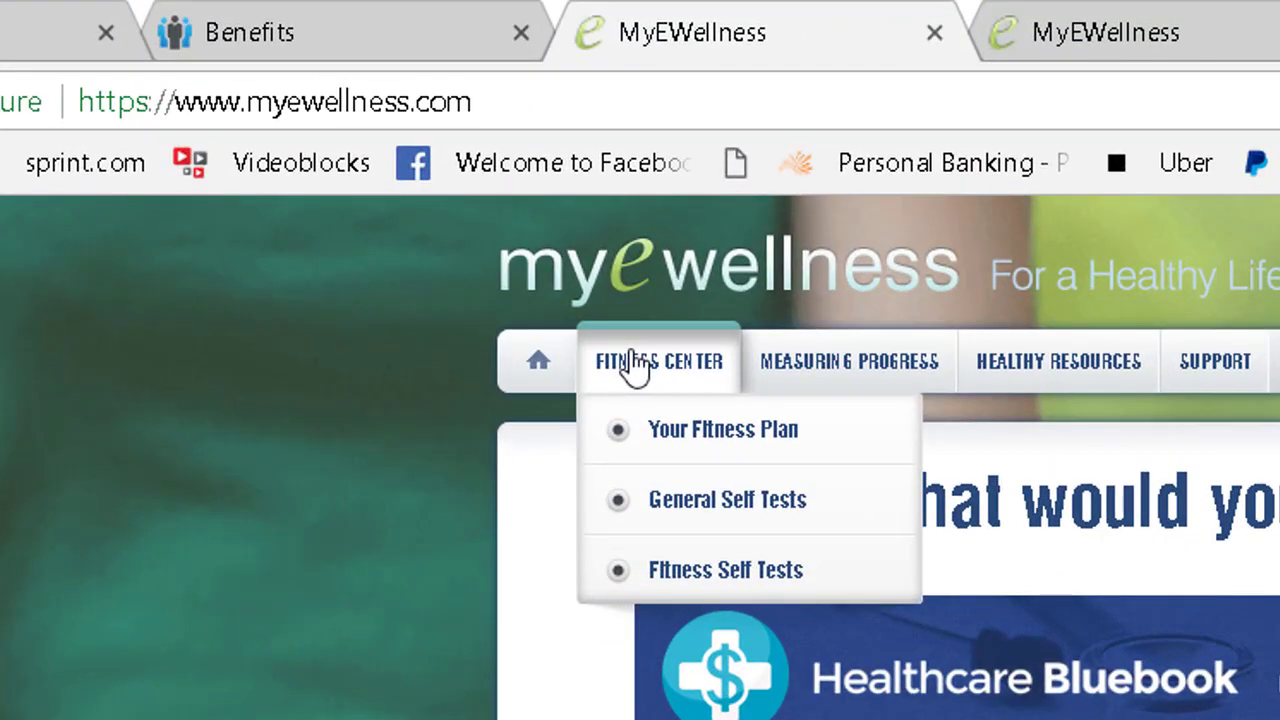
mouse_move(817, 371)
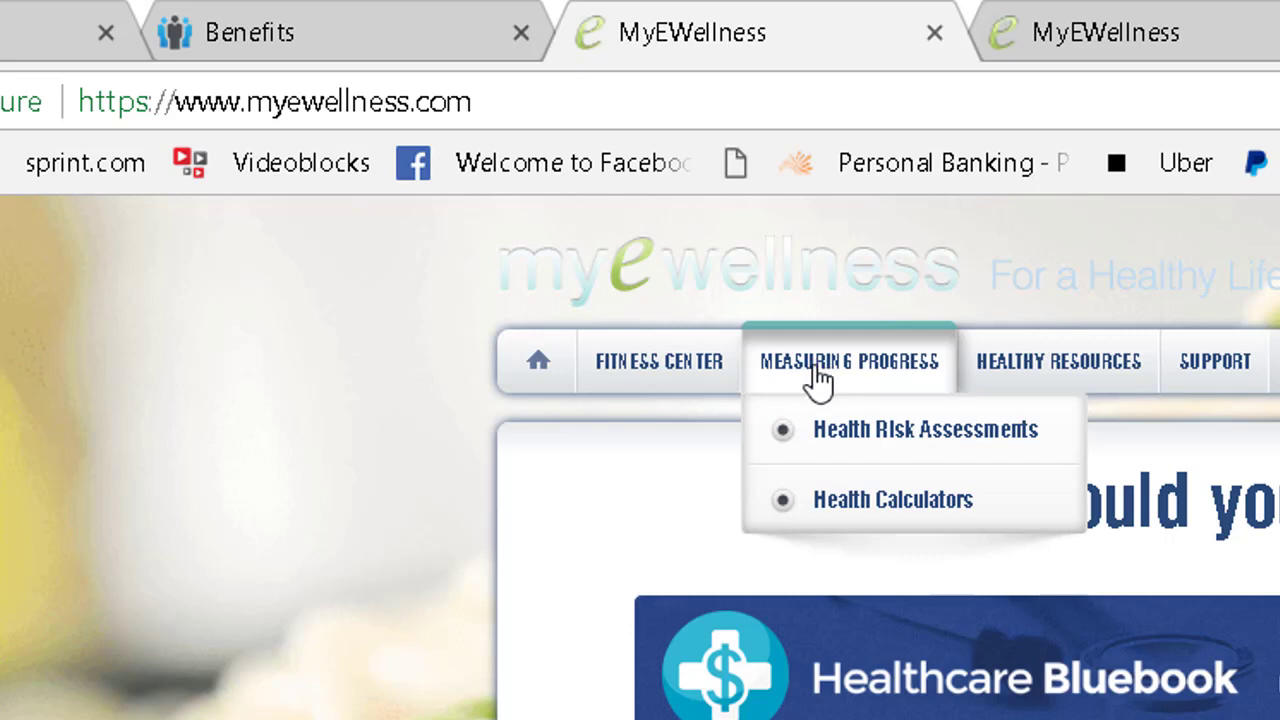
mouse_move(666, 388)
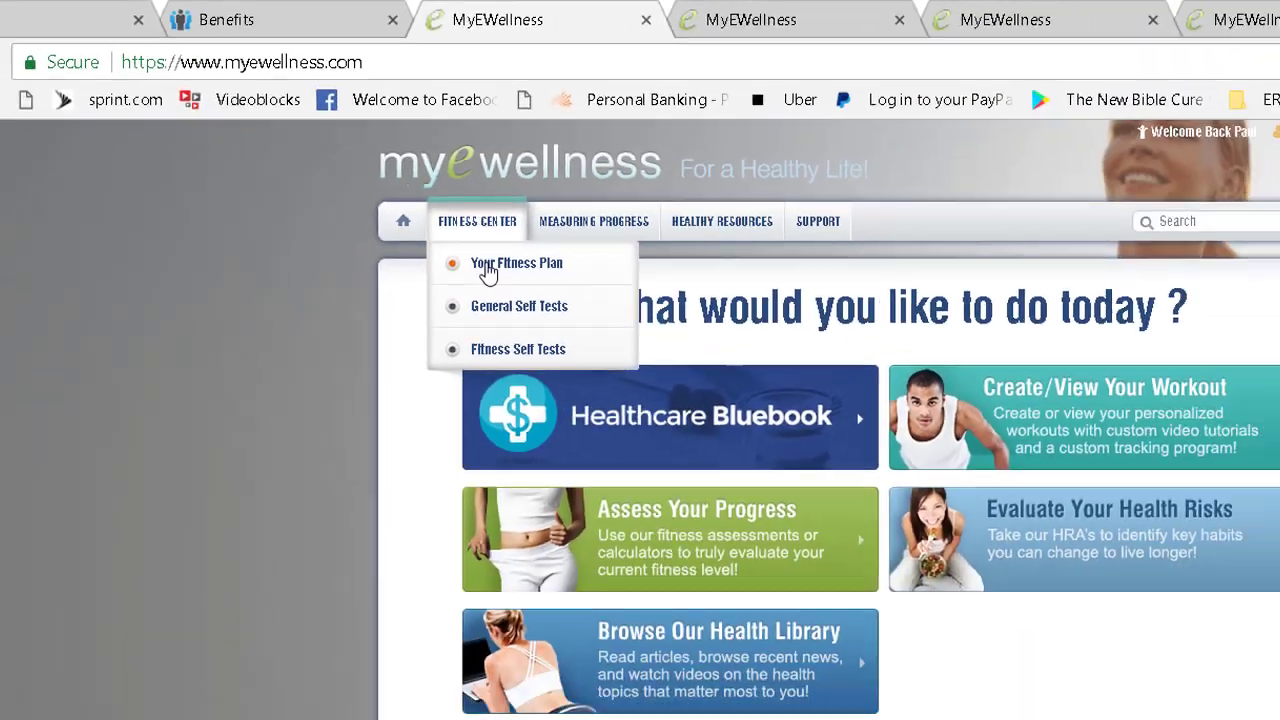
click(638, 405)
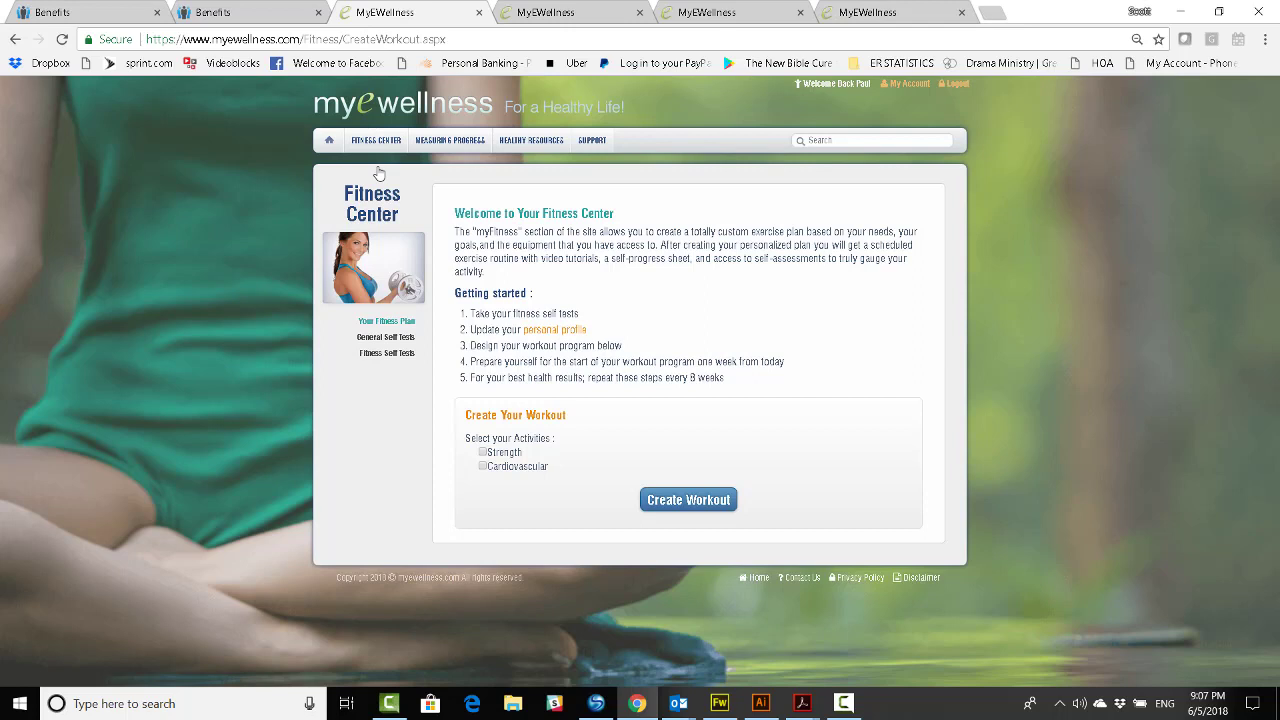
Step: Open the Fitness Self Tests and view the Push-Up Test and Trunk Stability Pillar Test instructions, collapsing each after reading
mouse_move(370, 142)
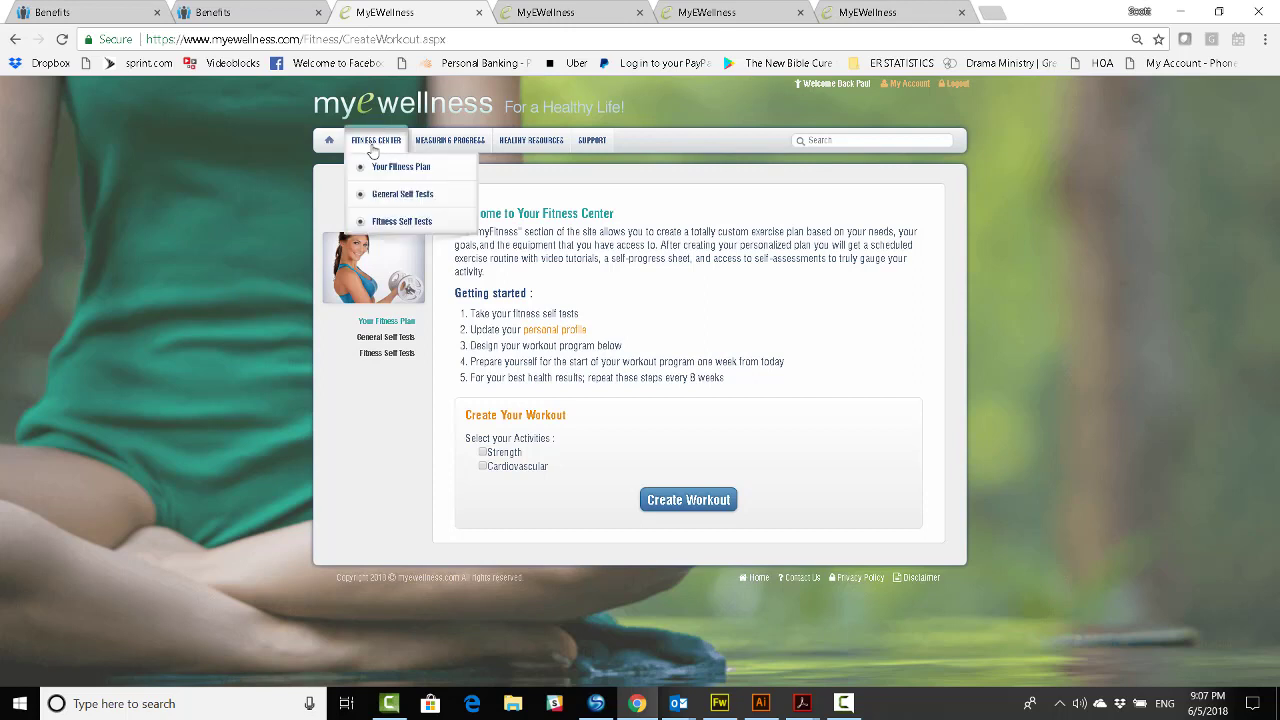
click(388, 225)
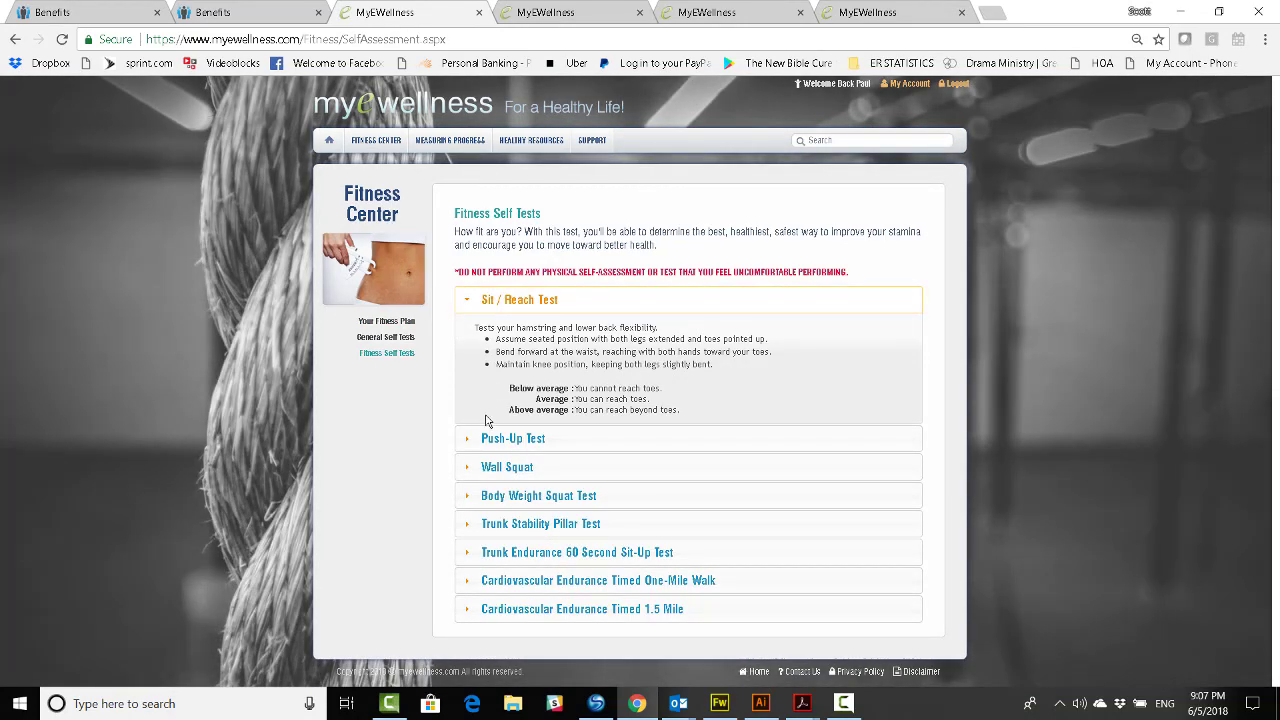
click(466, 444)
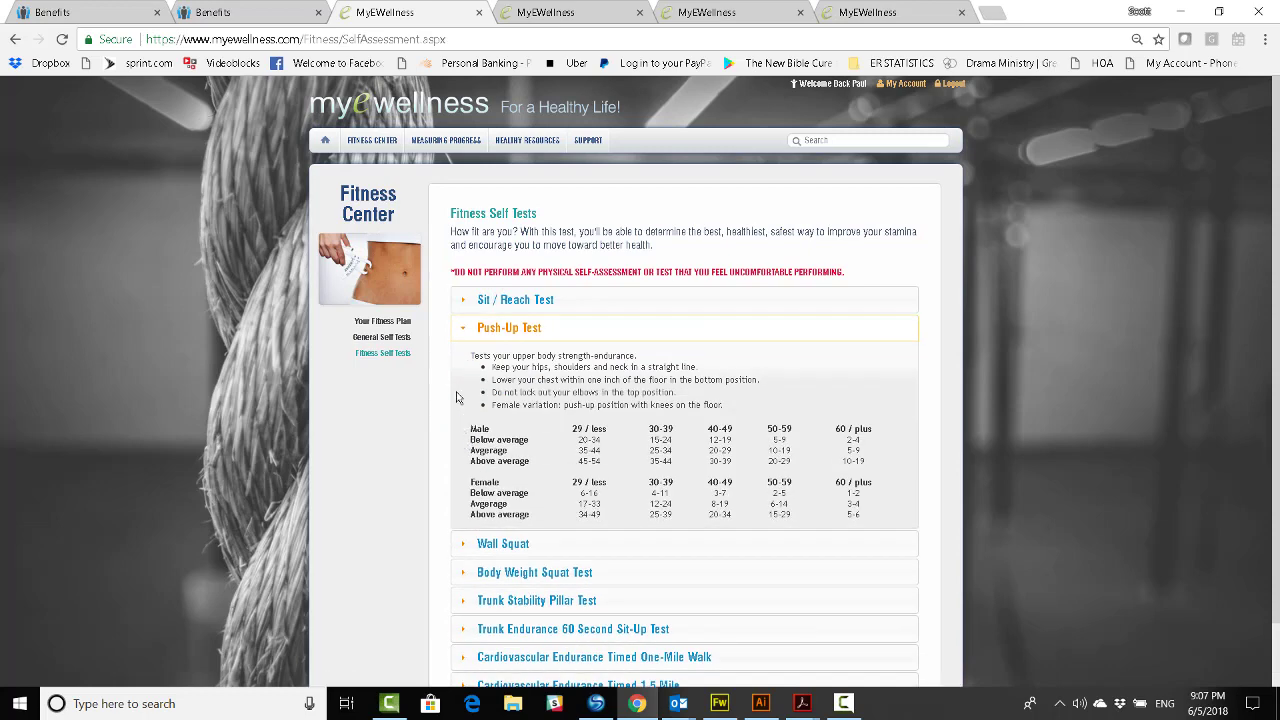
click(463, 333)
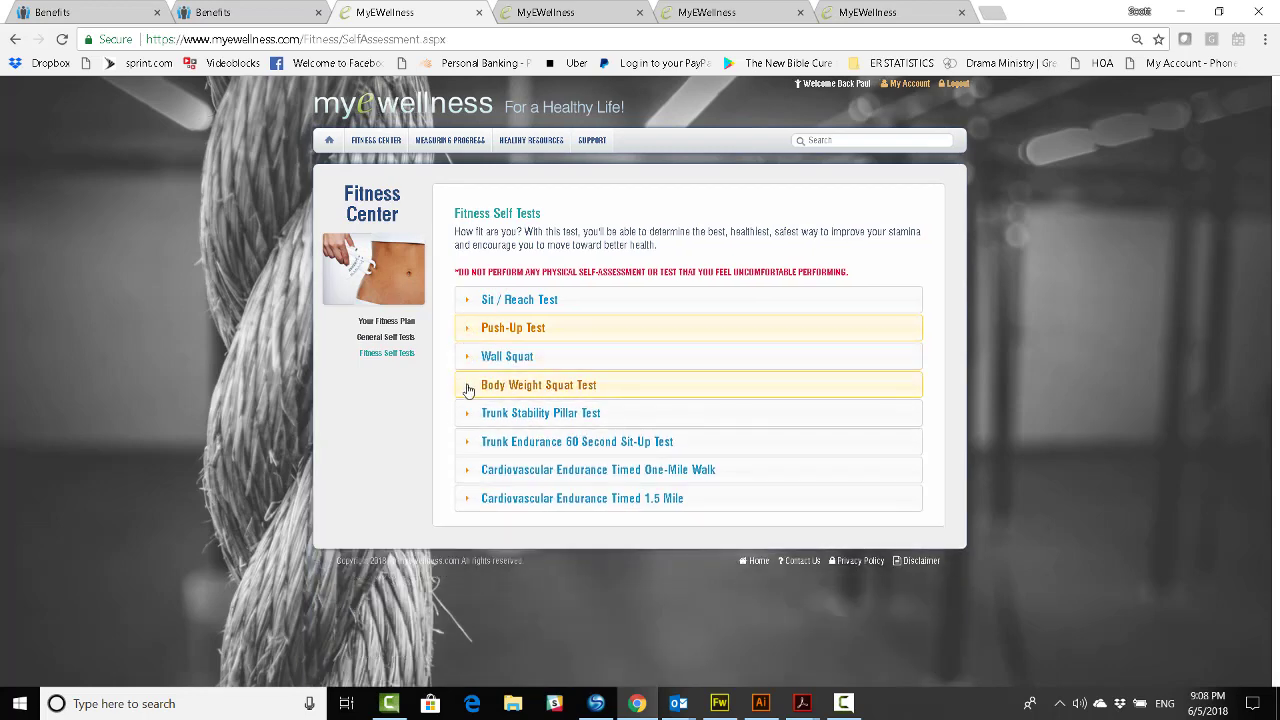
click(467, 420)
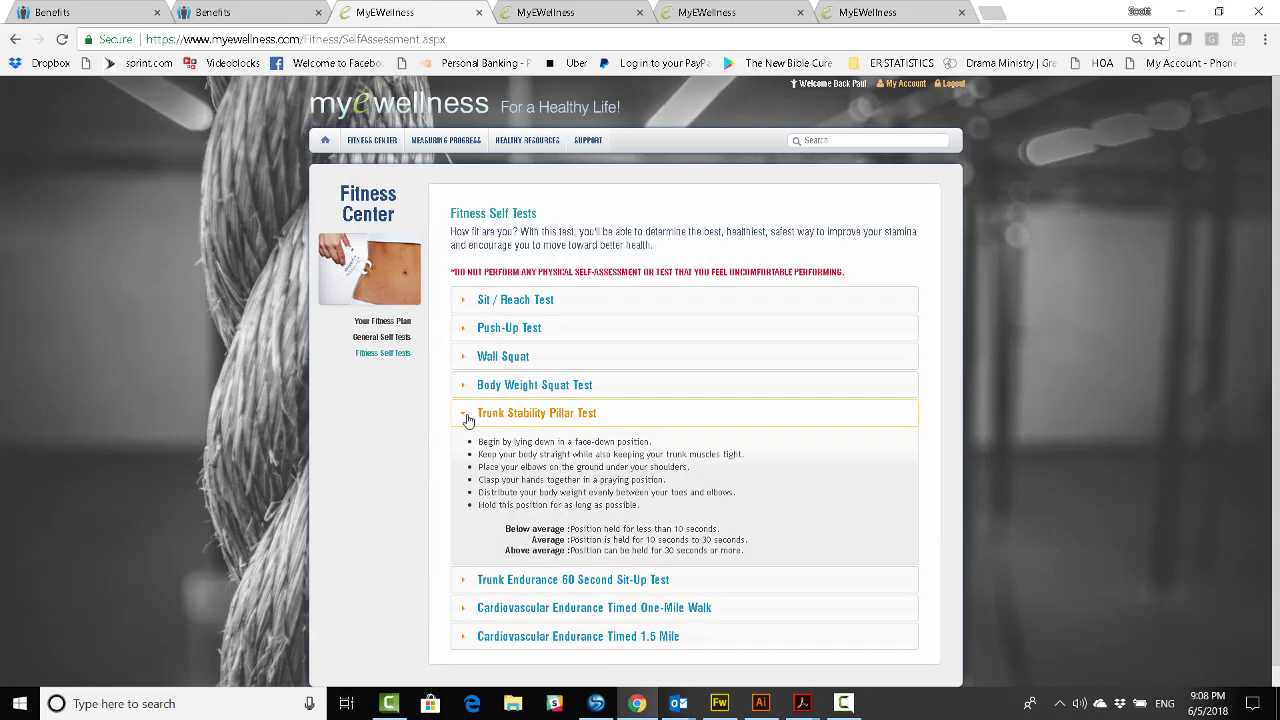
click(467, 420)
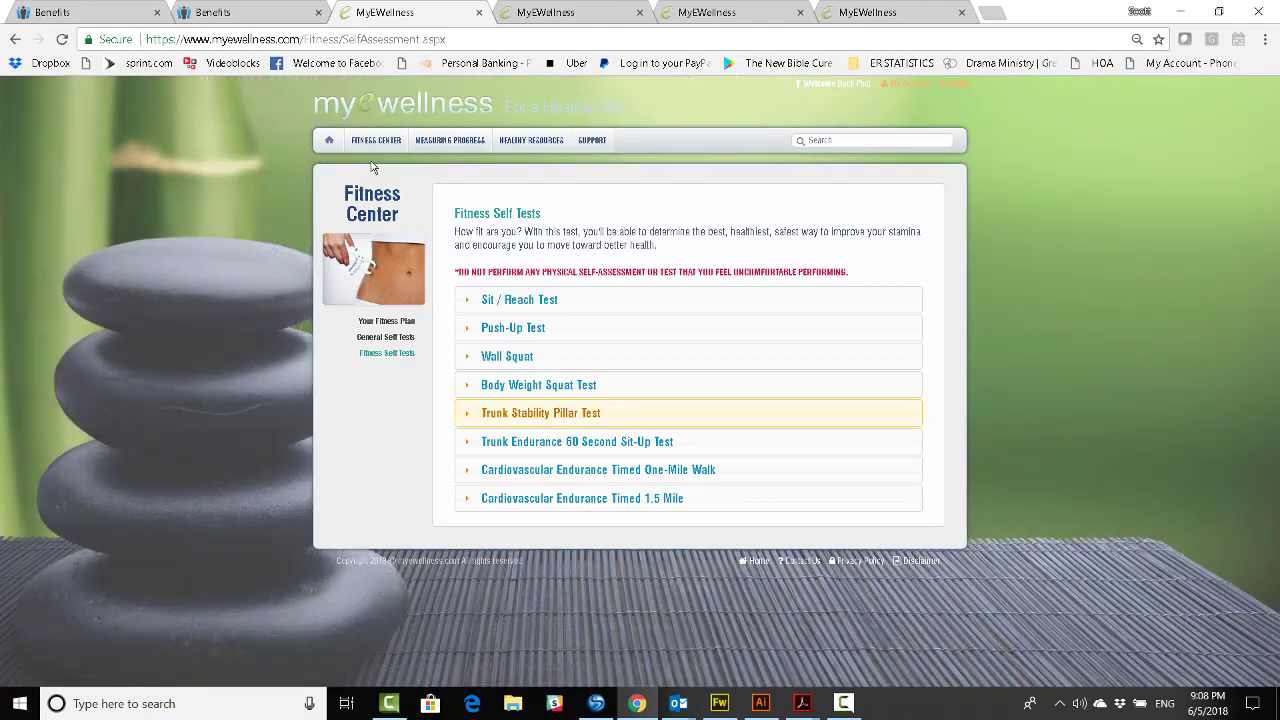
Step: Open the General Self Tests and view the Waist Circumference and Body Weight sections, collapsing each after reading
mouse_move(376, 146)
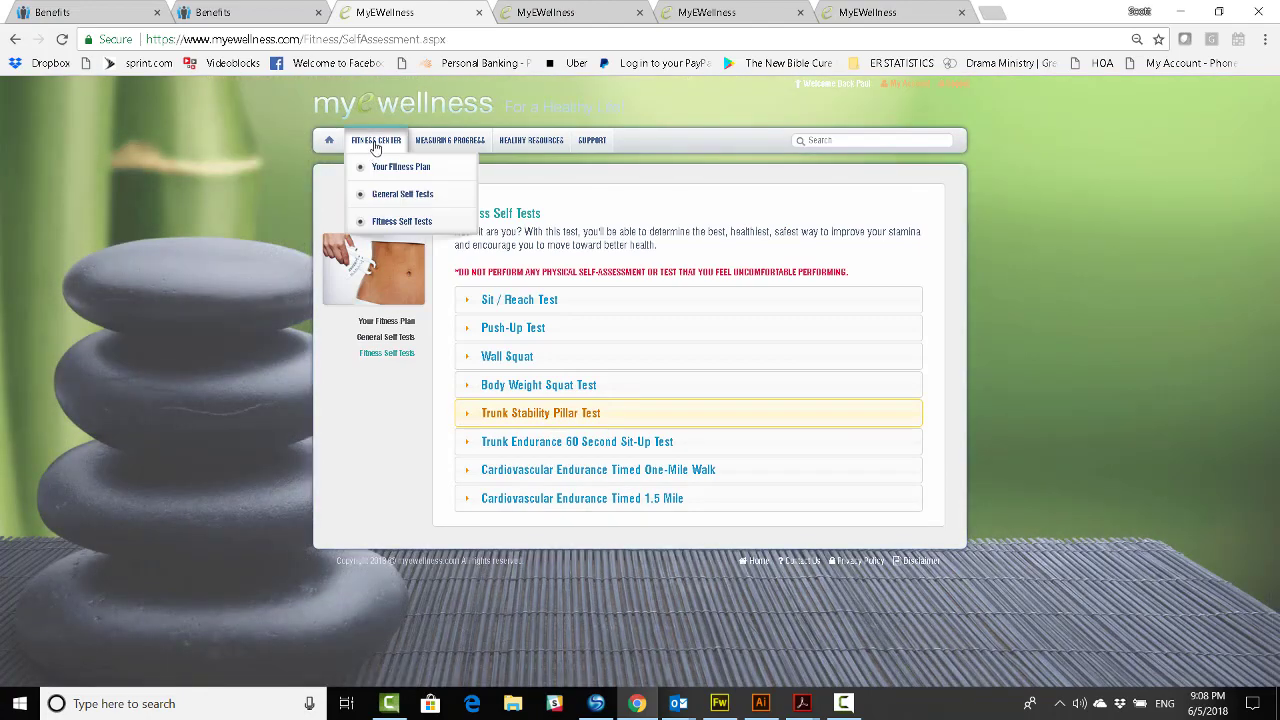
click(380, 199)
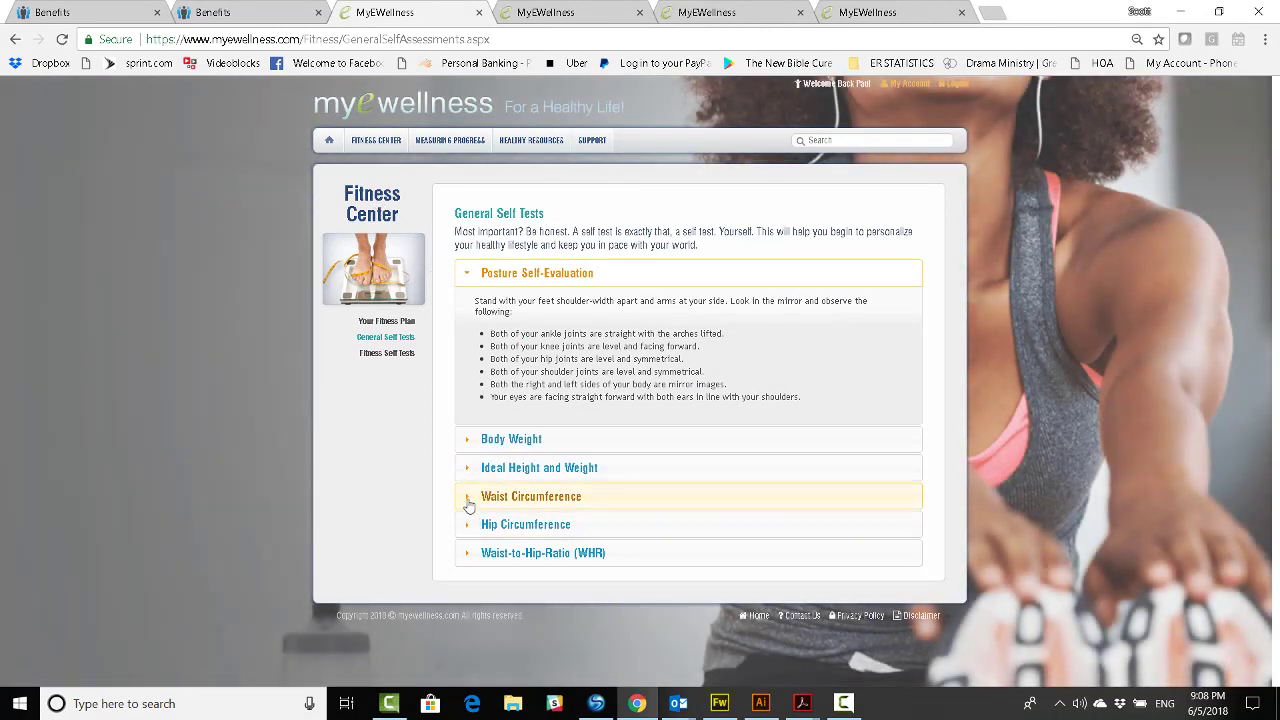
click(468, 503)
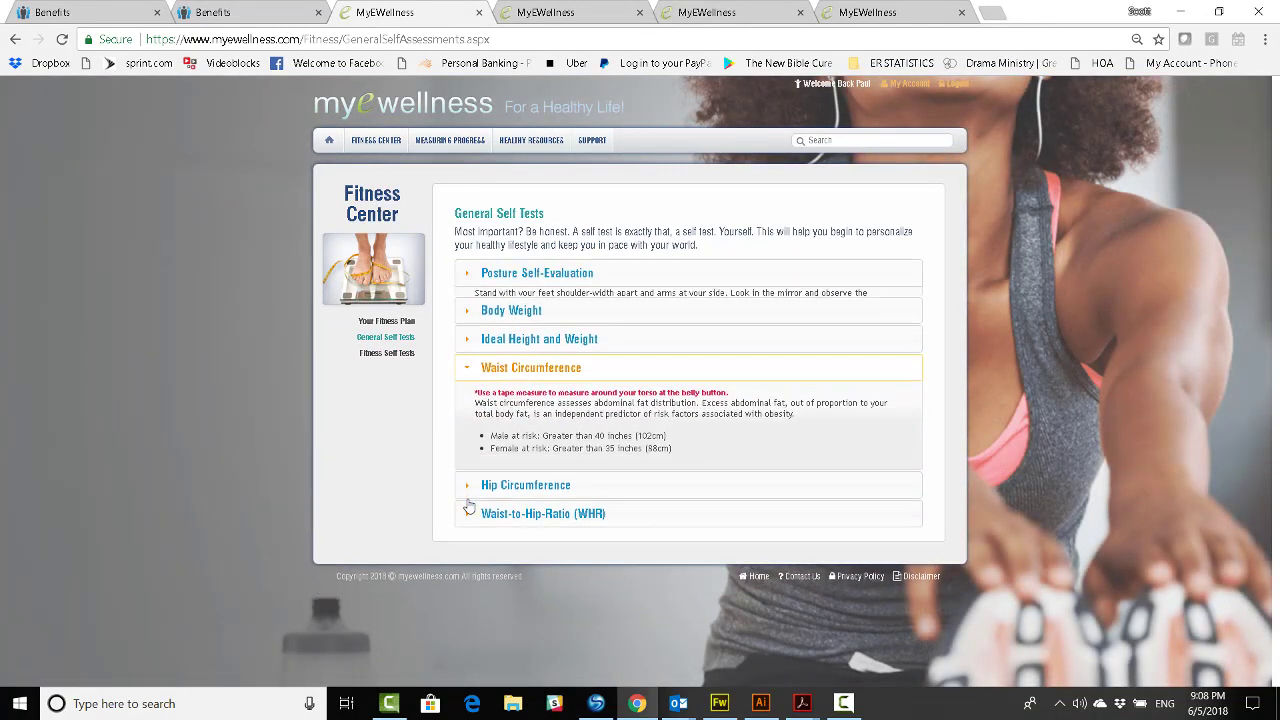
click(468, 358)
click(466, 302)
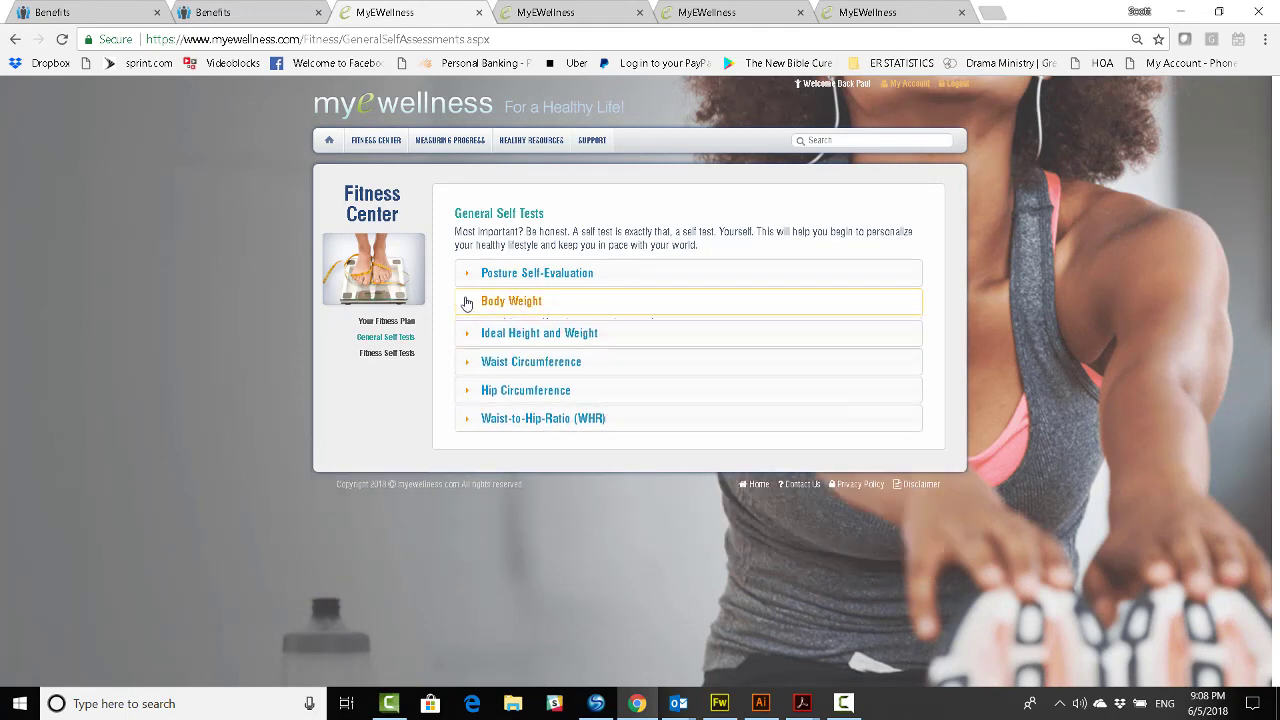
click(466, 302)
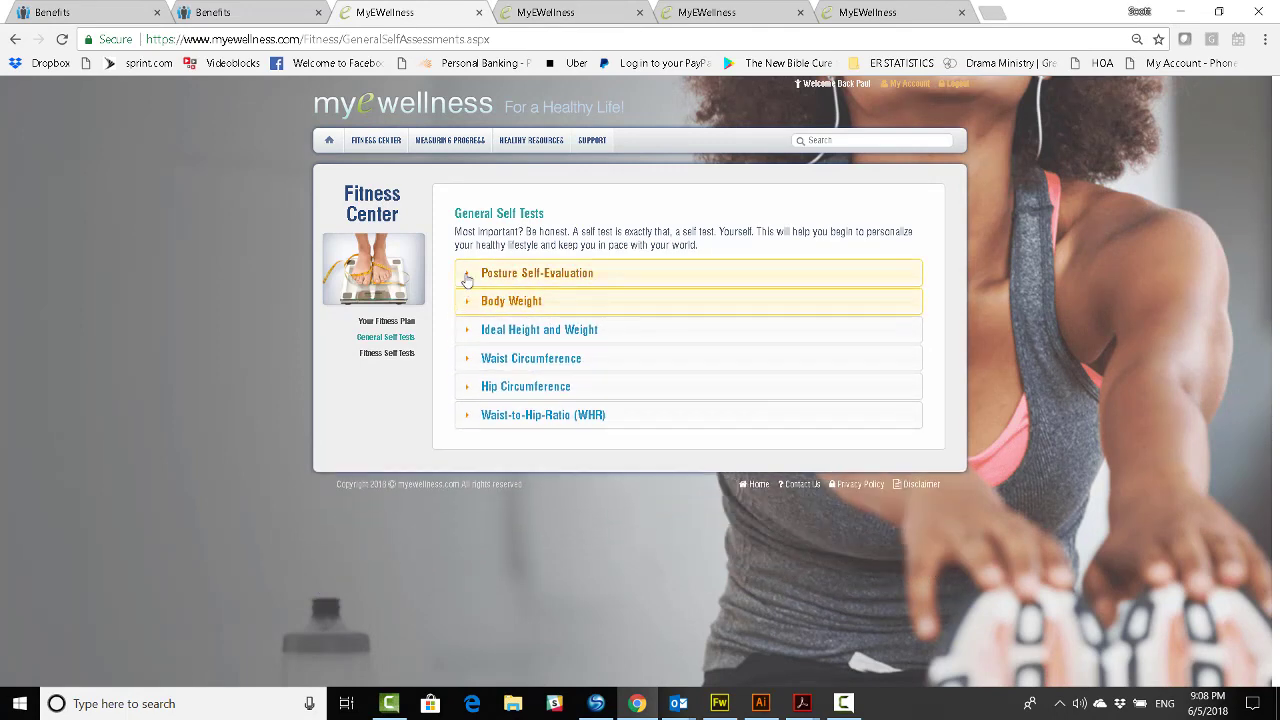
Step: Create a cardiovascular workout in Your Fitness Plan with Walking Shoes, Walking Program I and the 3 days On 4 days Off 1 day Consecutive schedule
mouse_move(379, 146)
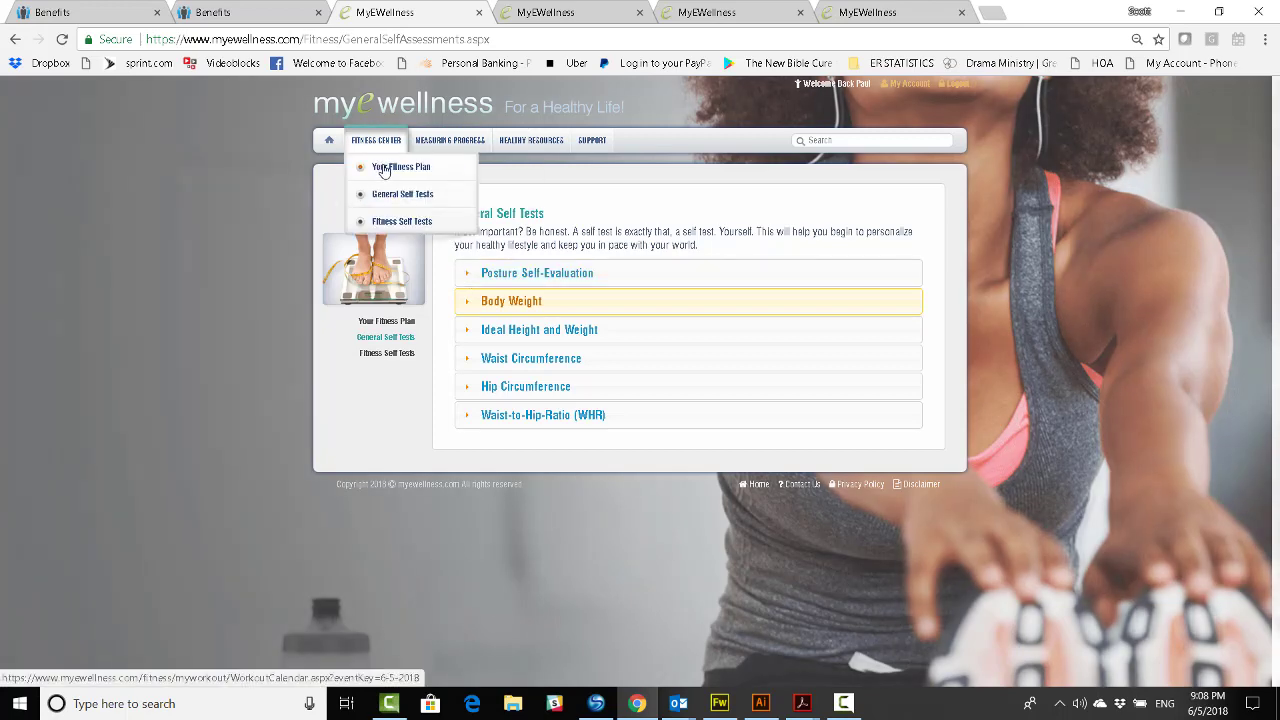
click(383, 170)
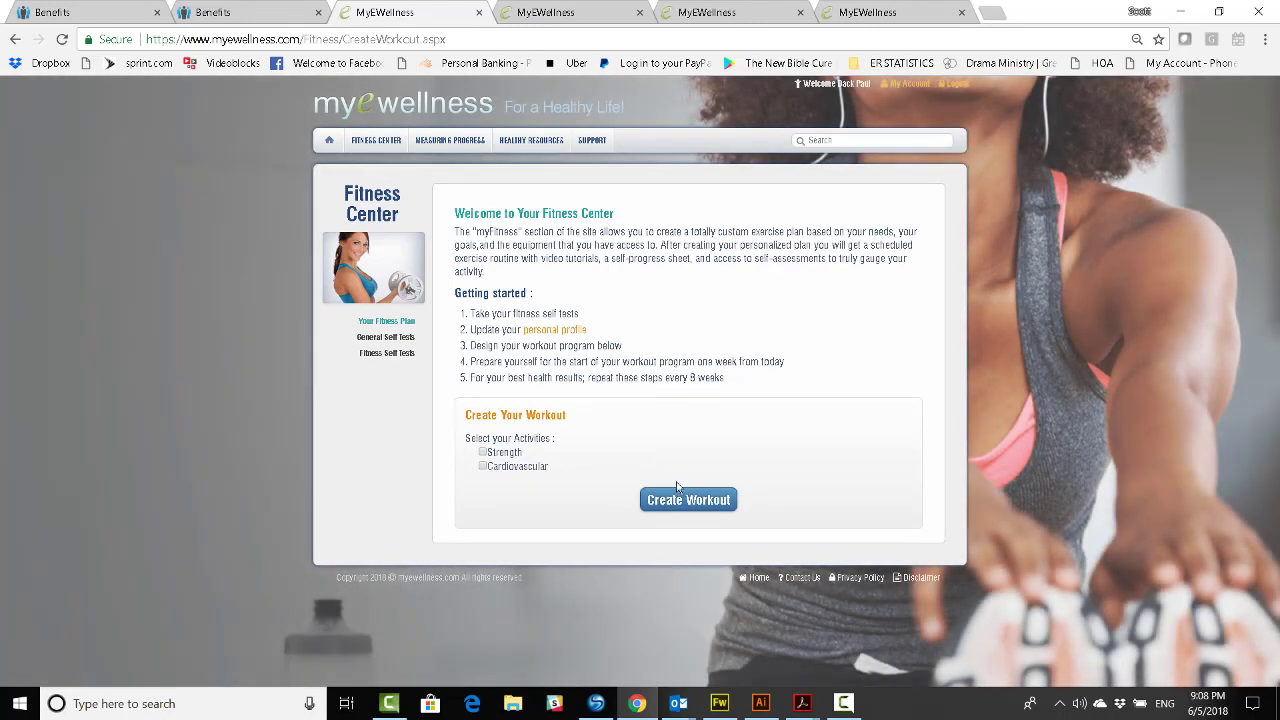
click(483, 467)
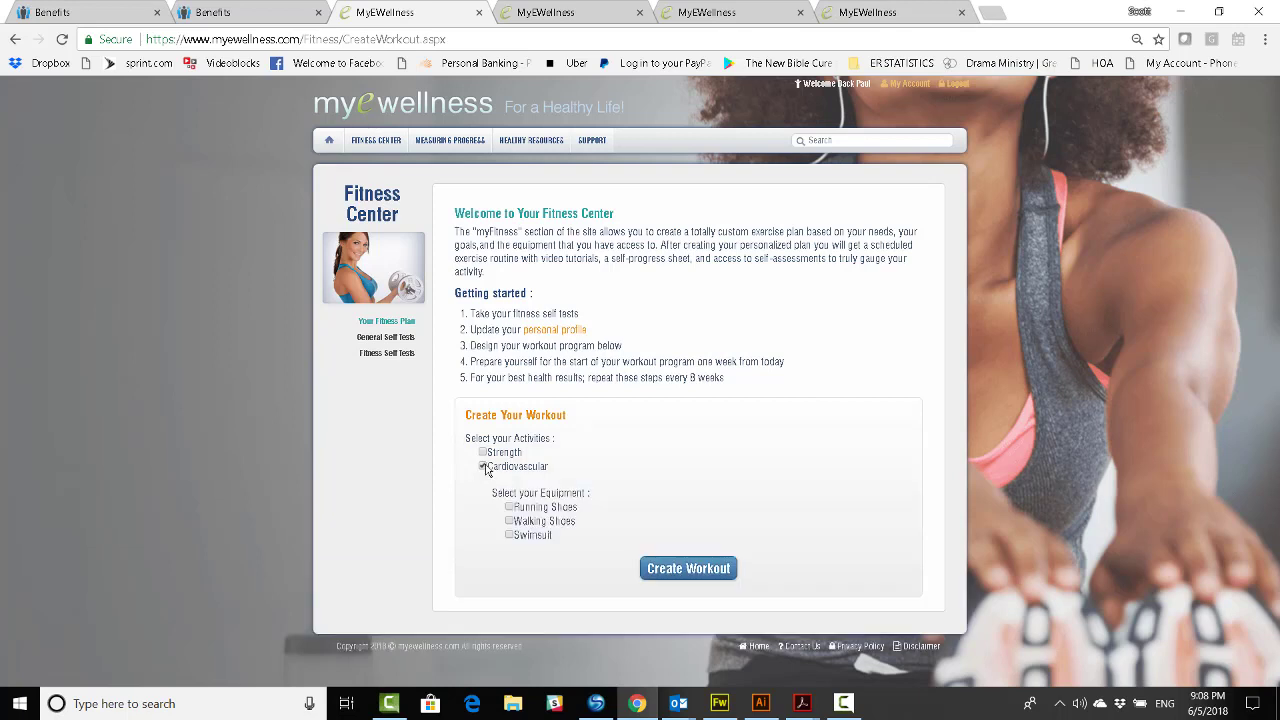
click(510, 522)
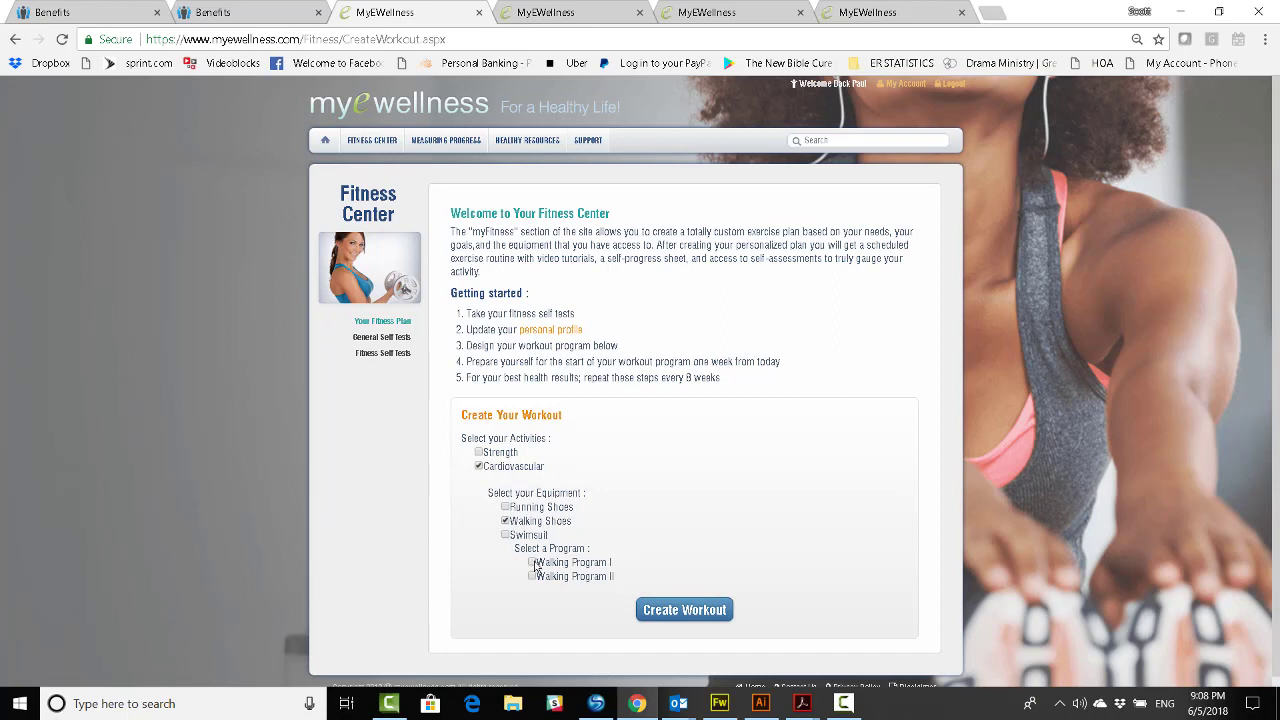
click(532, 563)
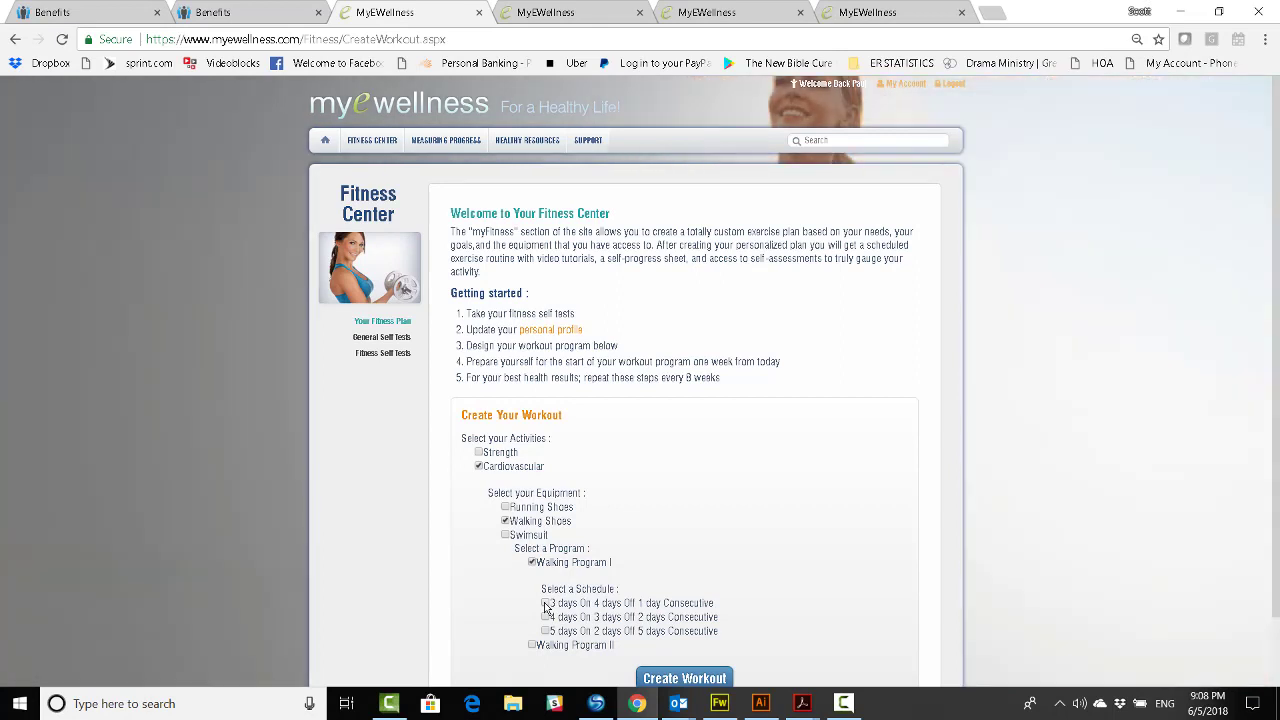
click(546, 603)
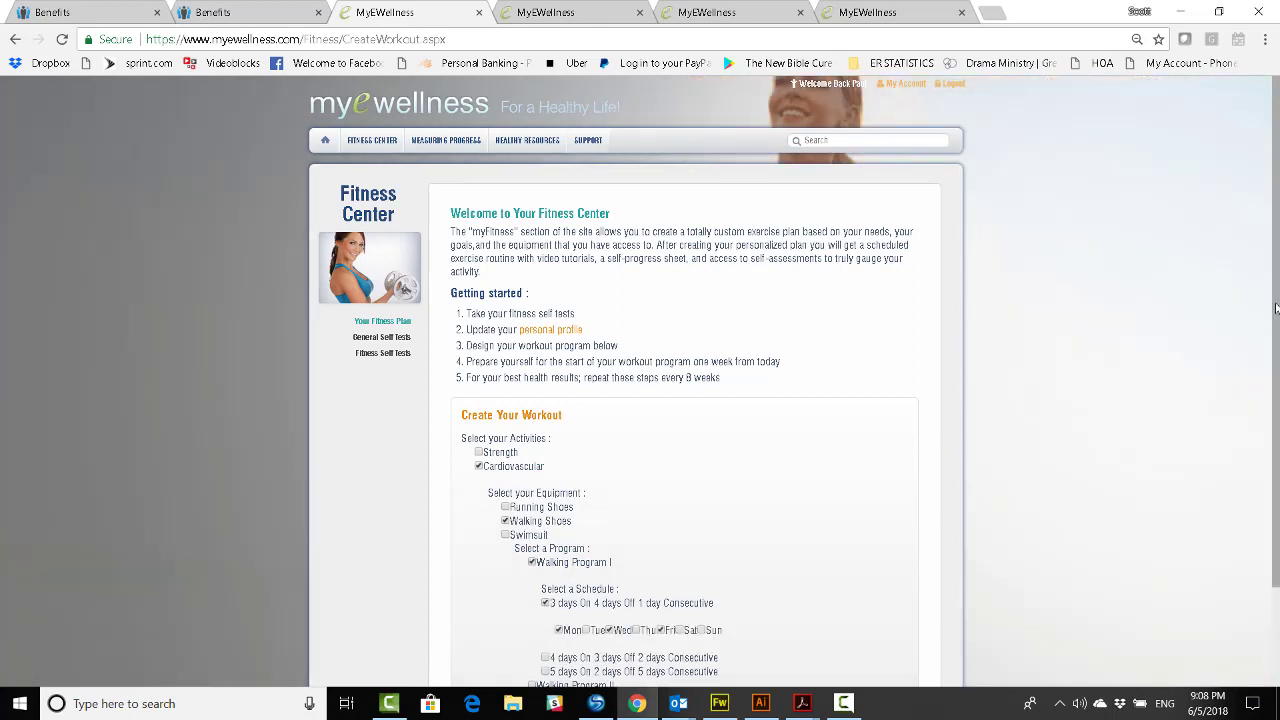
scroll(1277, 313, down, 2)
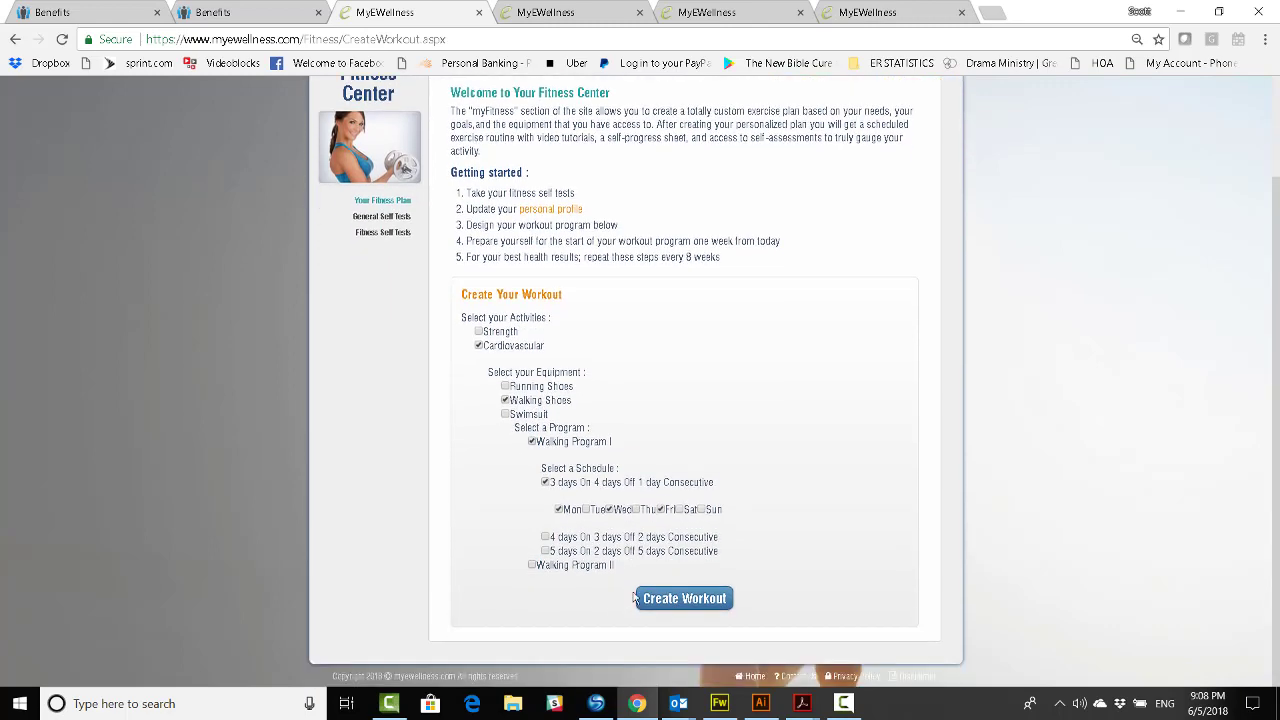
click(688, 599)
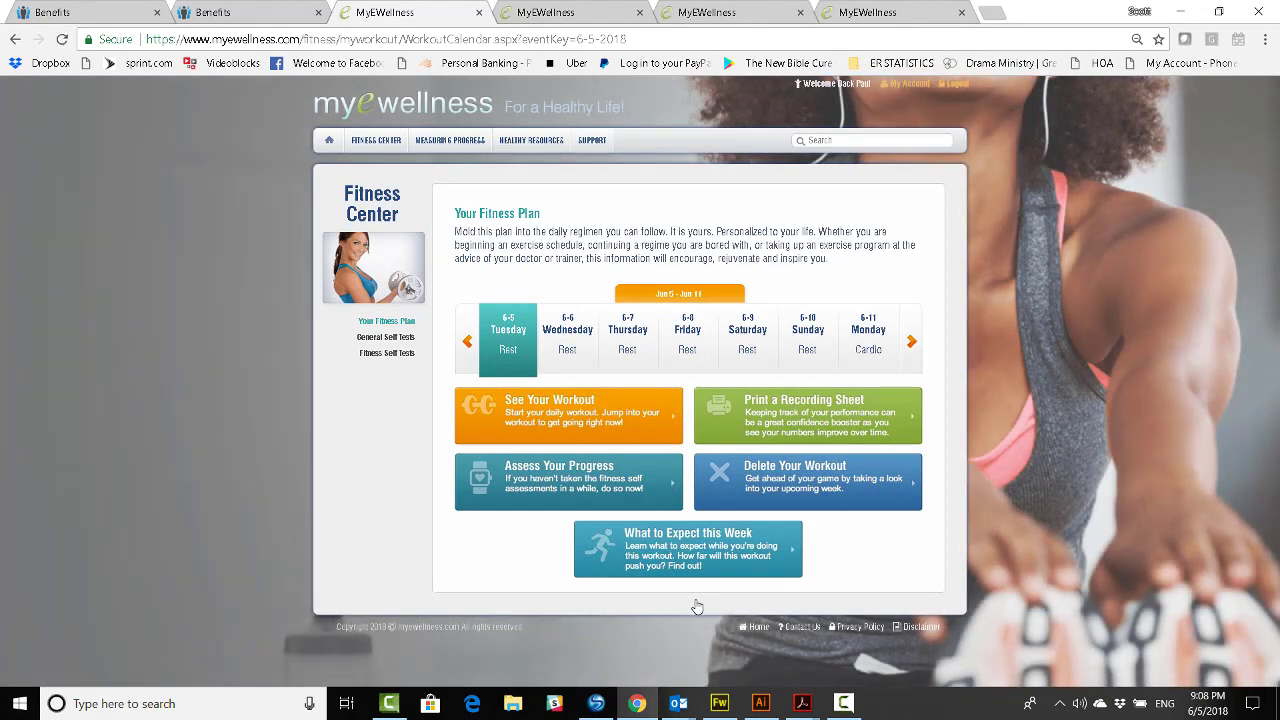
Step: Look through the Cardiac Risk Assessment form under Health Risk Assessments and browse the Health Calculators page
mouse_move(446, 150)
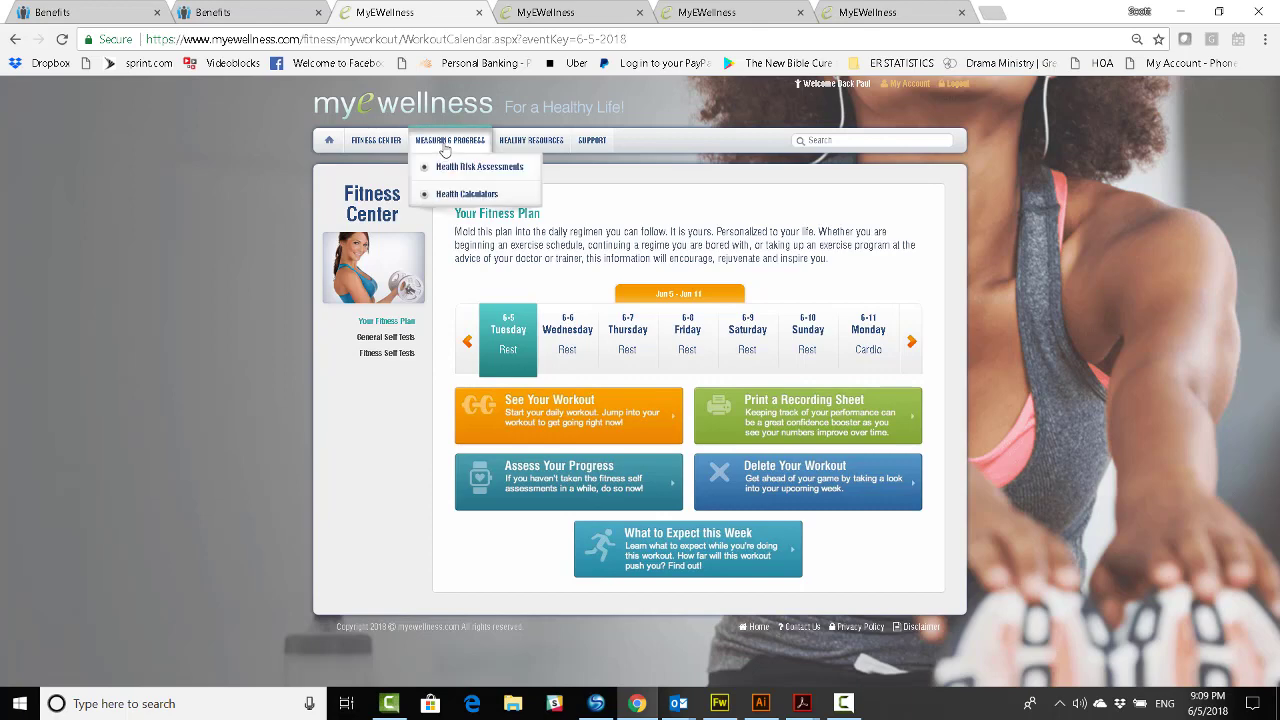
click(455, 170)
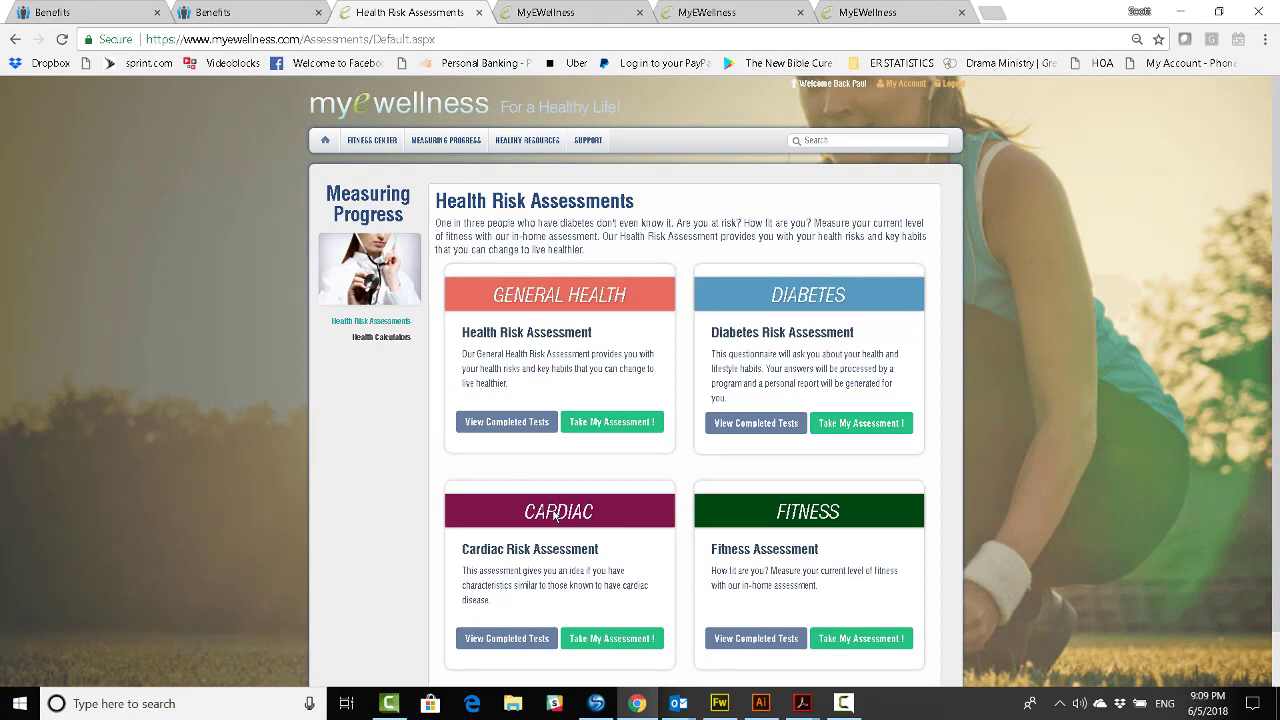
click(611, 639)
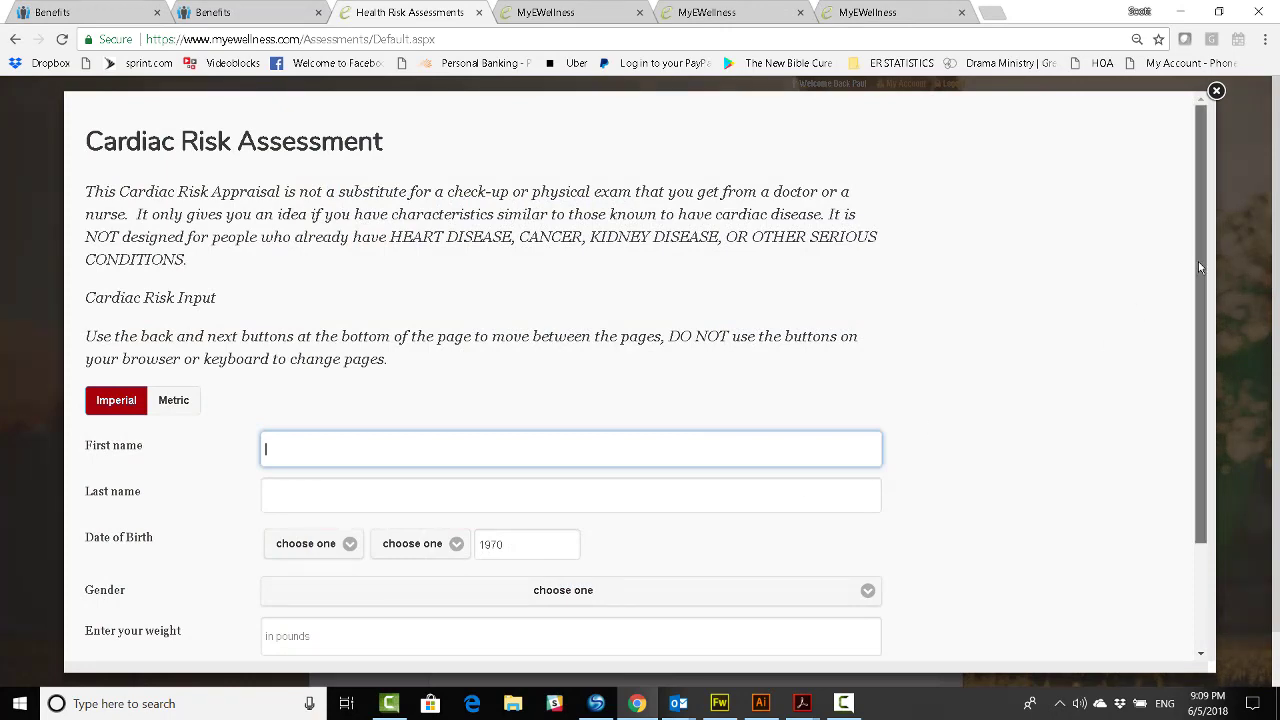
drag(1199, 267, 1211, 390)
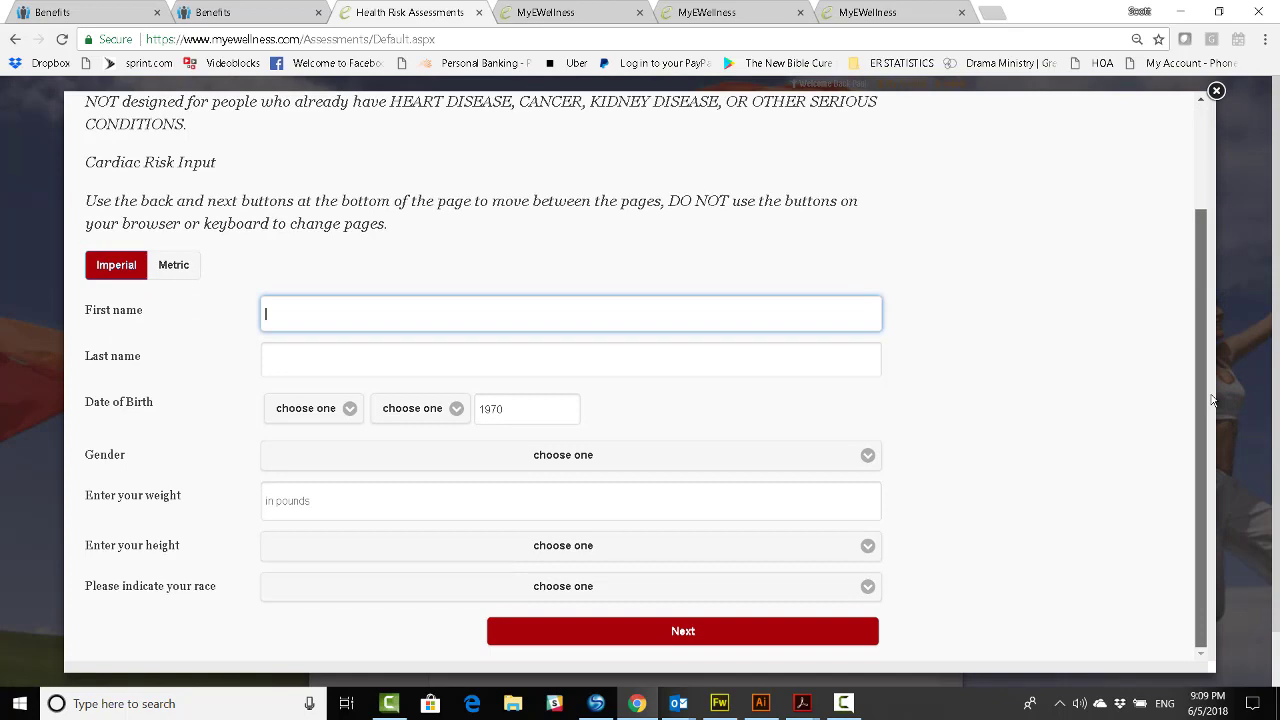
drag(1211, 352, 1214, 248)
click(1218, 232)
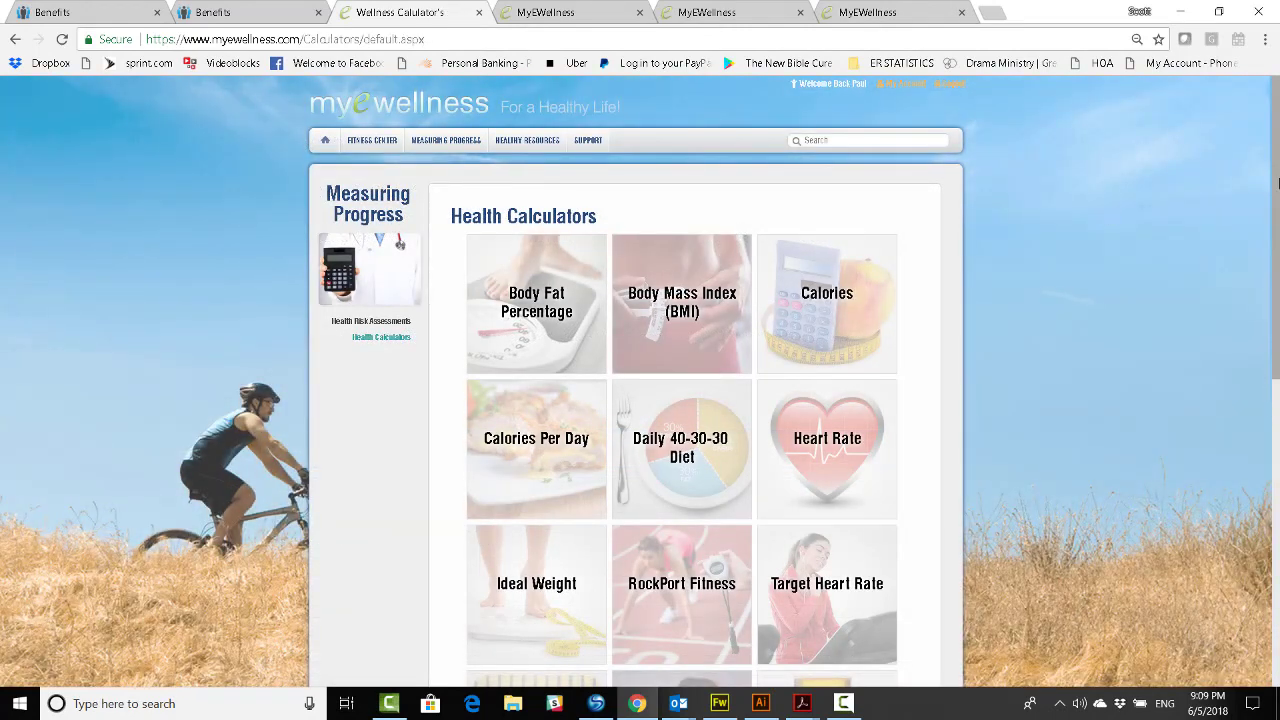
mouse_move(1277, 178)
mouse_down()
mouse_move(1277, 452)
mouse_move(1277, 437)
mouse_up()
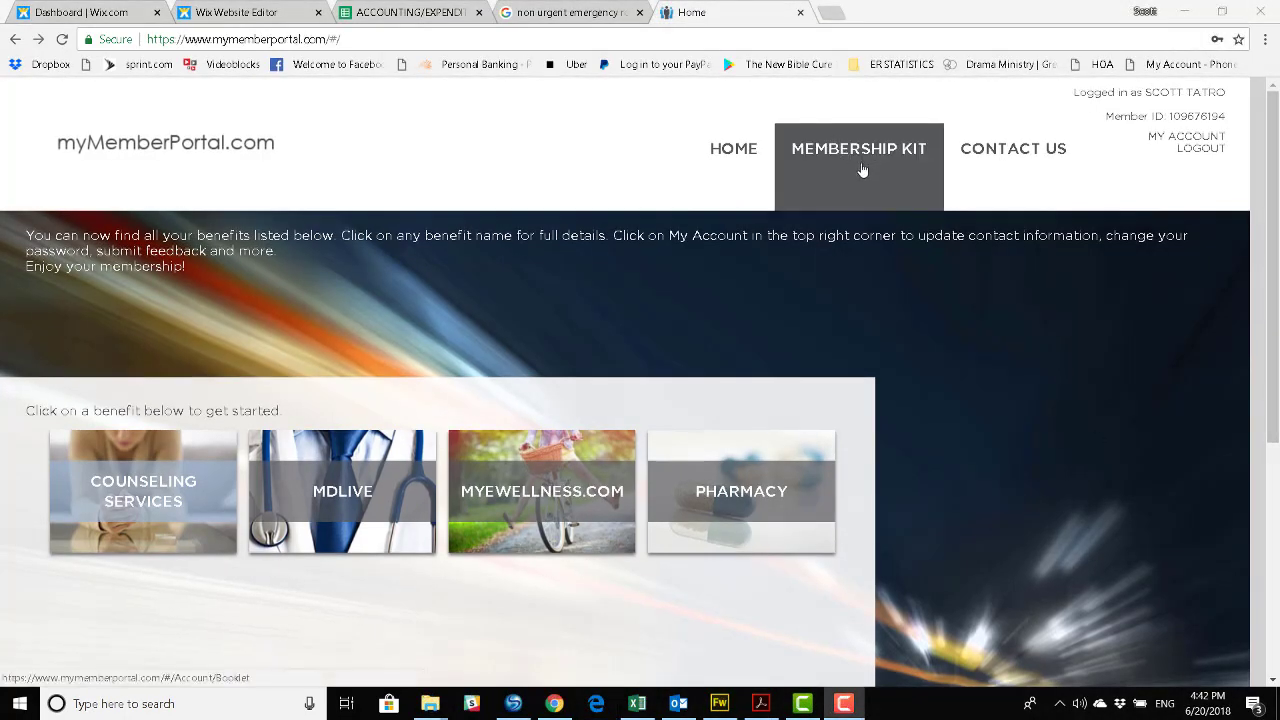
Step: Download the benefit book and the member card from the member portal's Membership Kit
click(862, 171)
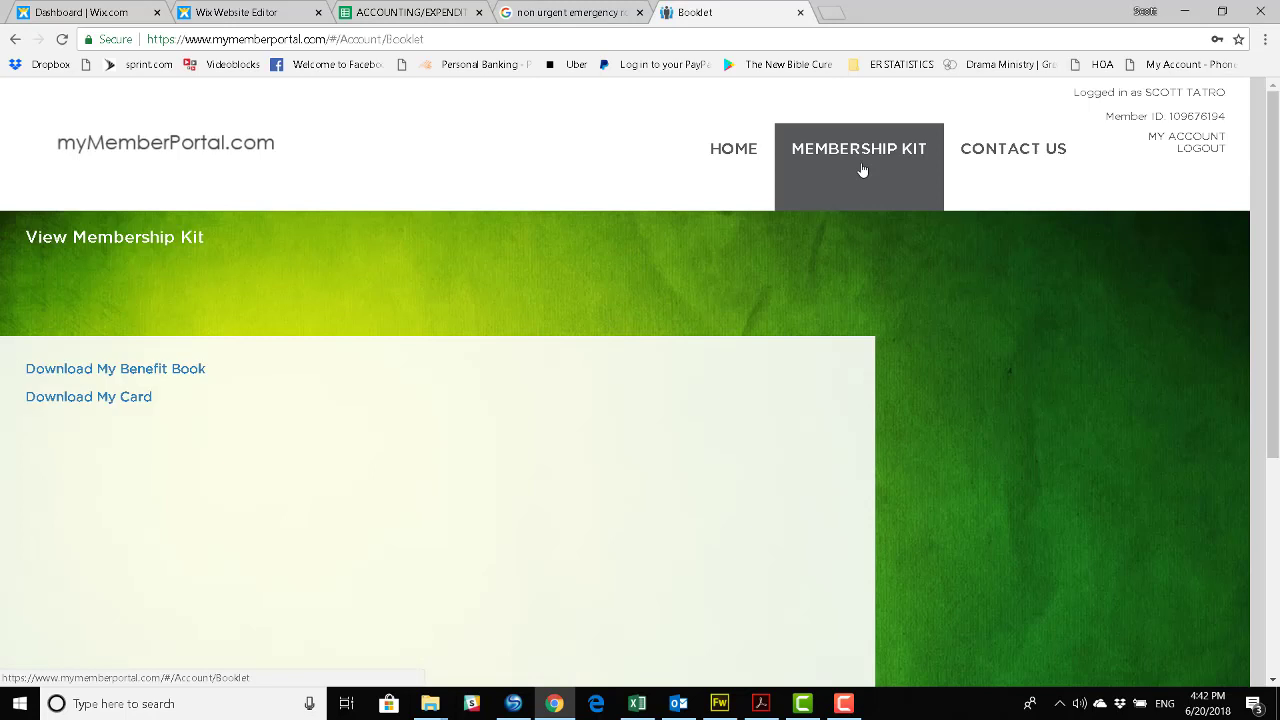
click(120, 370)
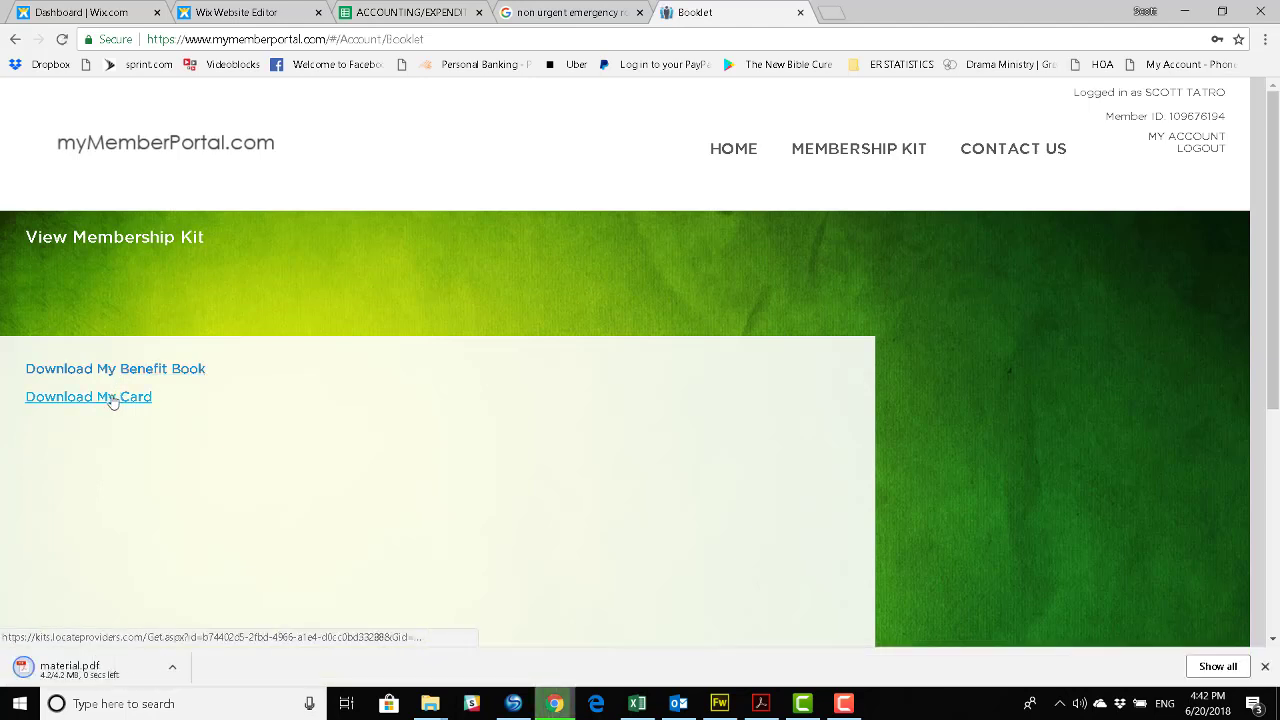
click(113, 400)
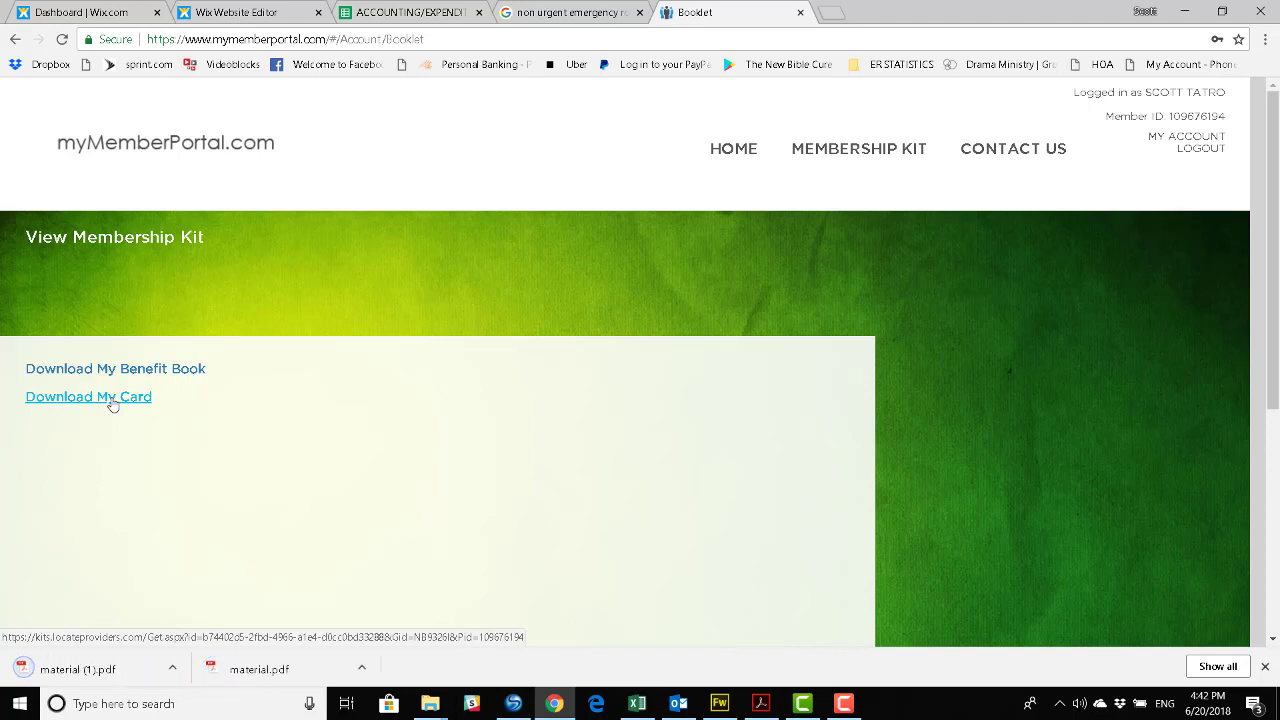
Step: Return to the portal home page and sign in to the MDLIVE website with the saved credentials
click(752, 157)
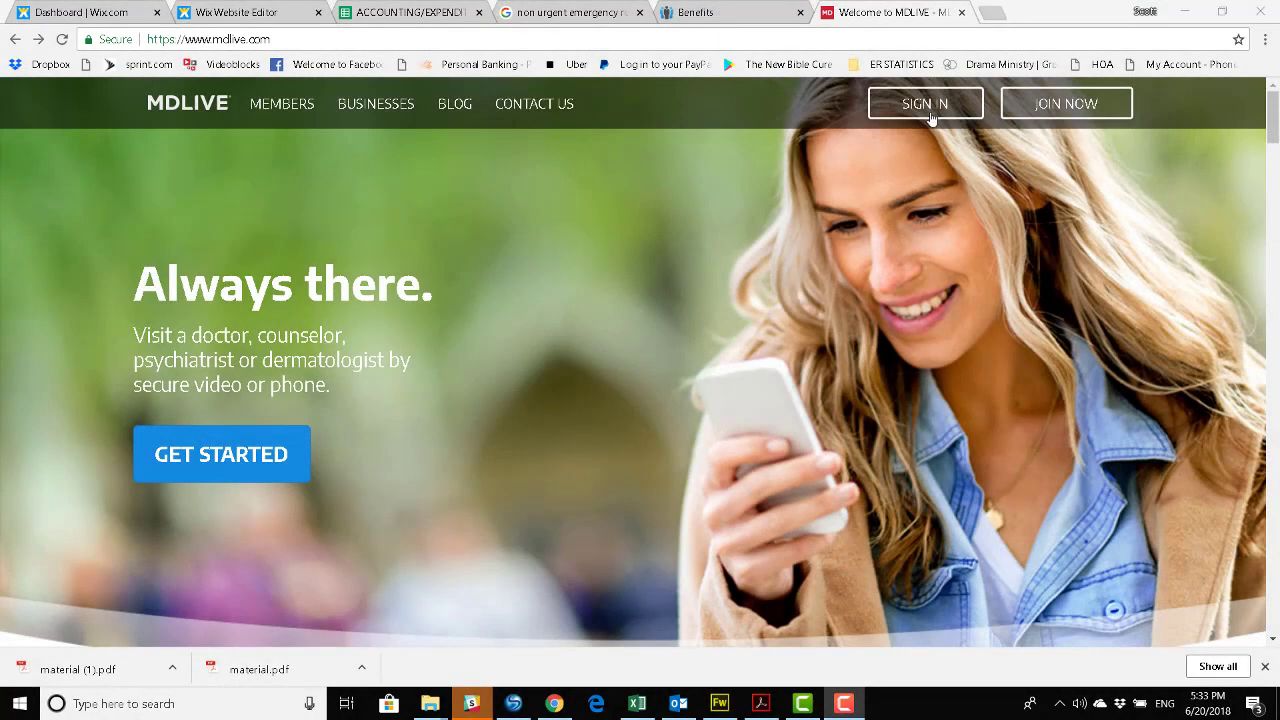
click(930, 110)
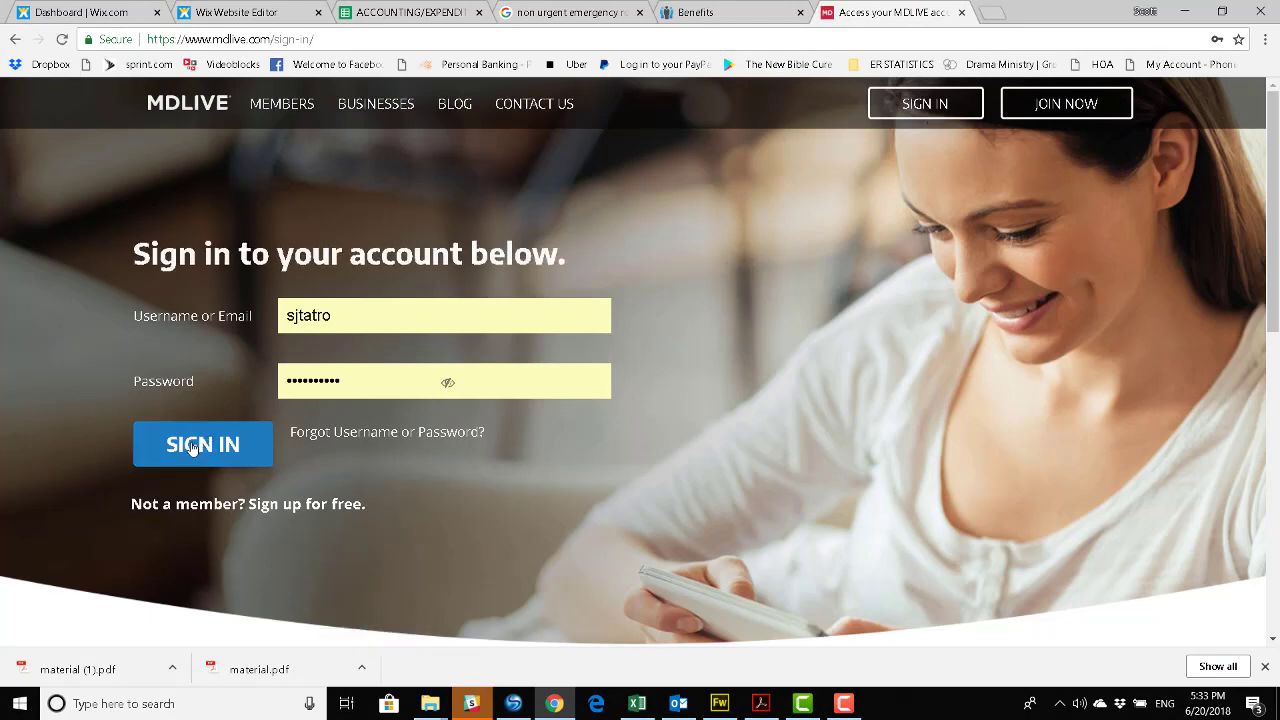
click(193, 447)
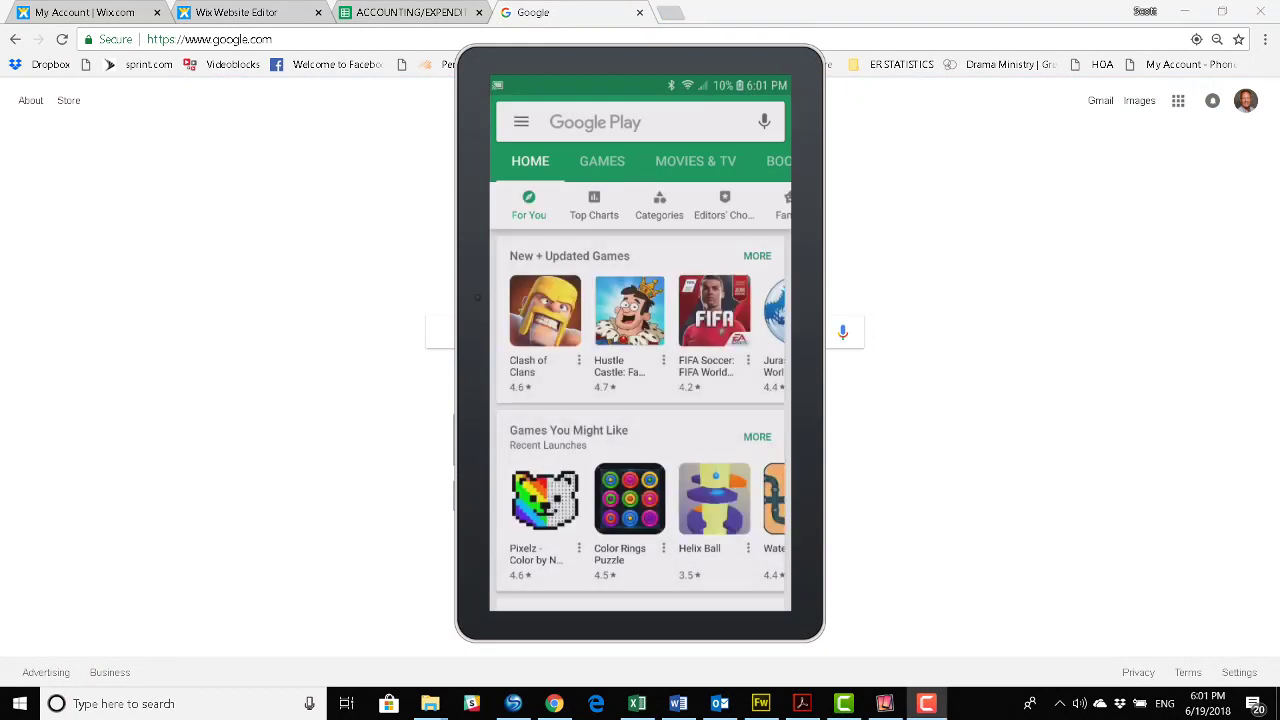
Step: Search Google Play for "mdliv", open the MDLIVE: Talk to a Doctor 24/7 app and start entering the sign-in username
click(600, 122)
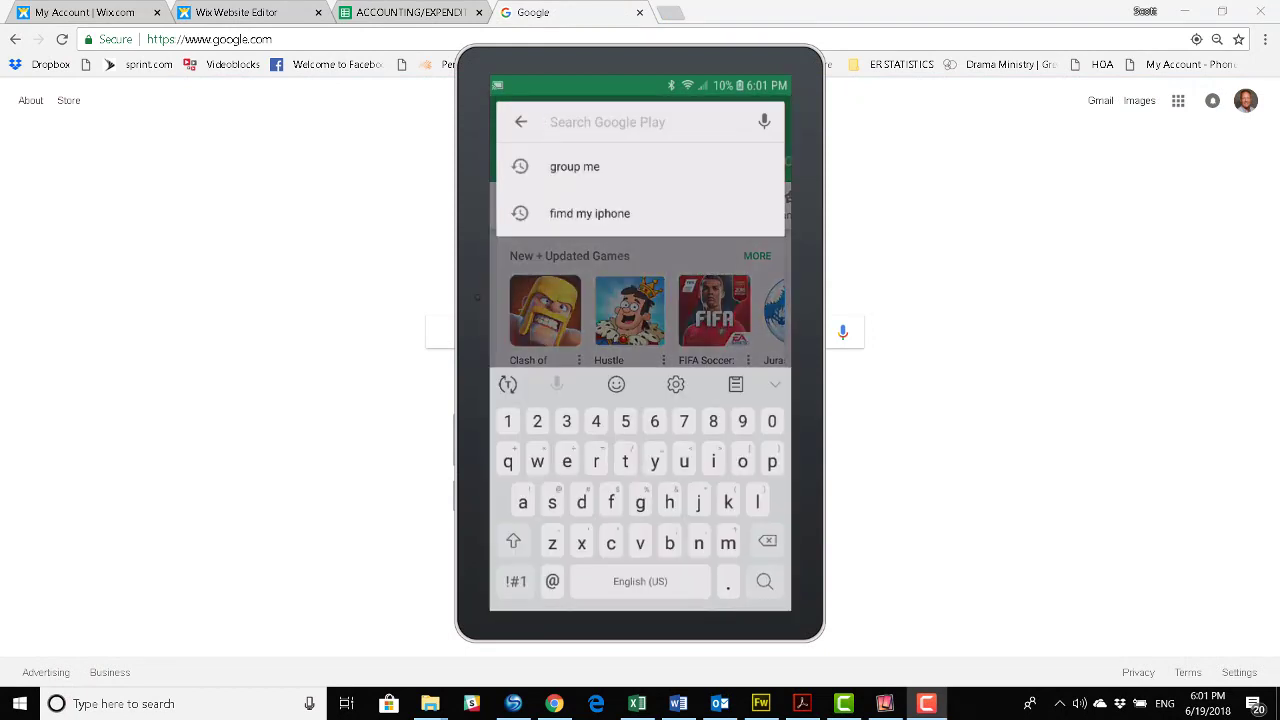
text(mdl)
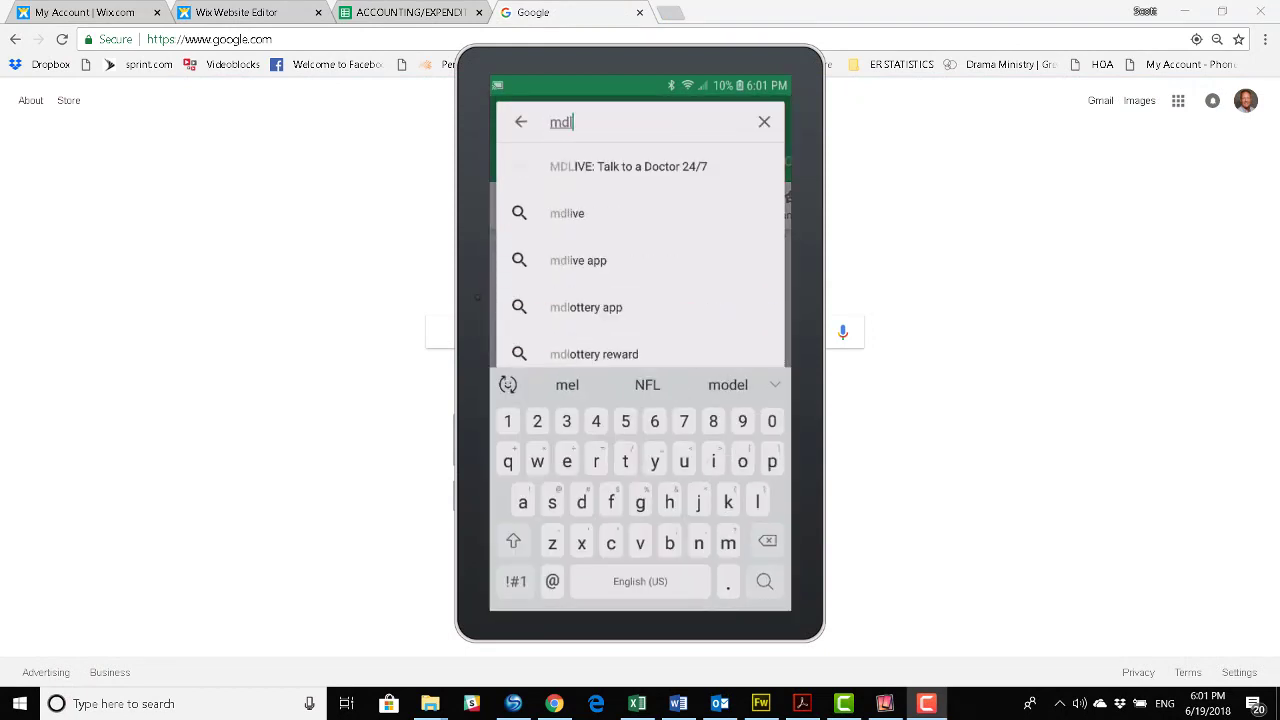
text(iv)
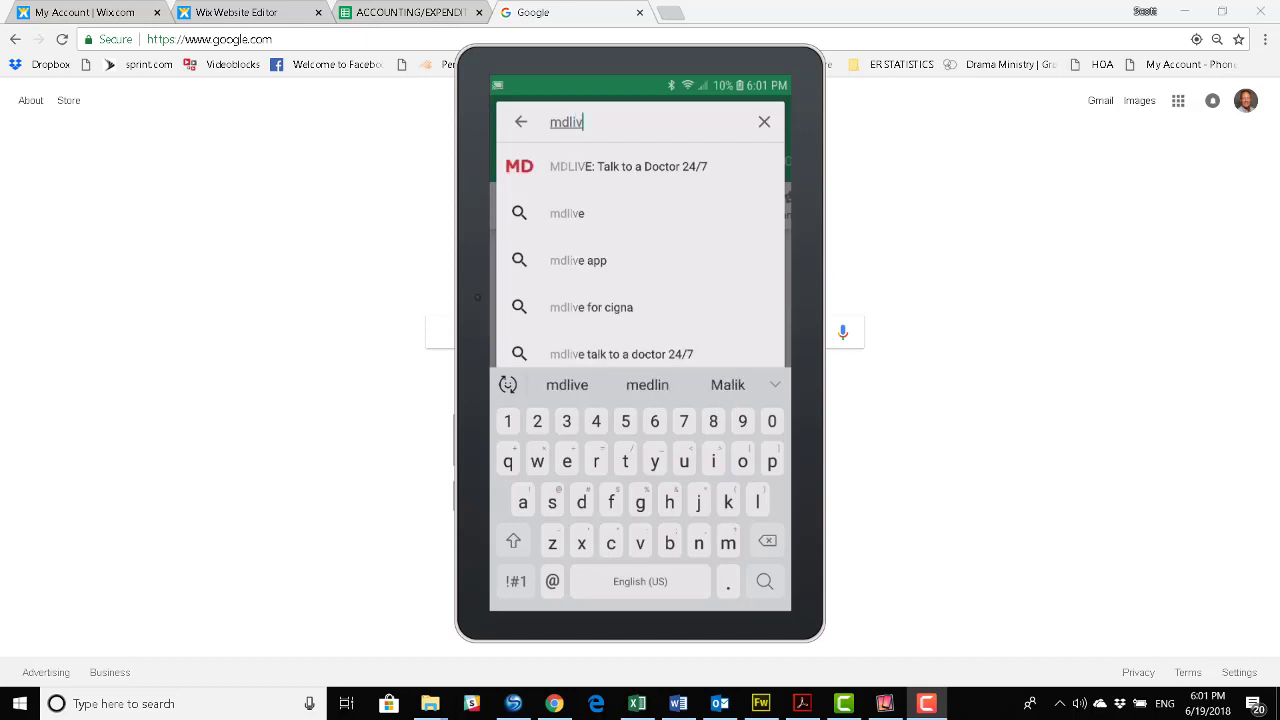
click(628, 166)
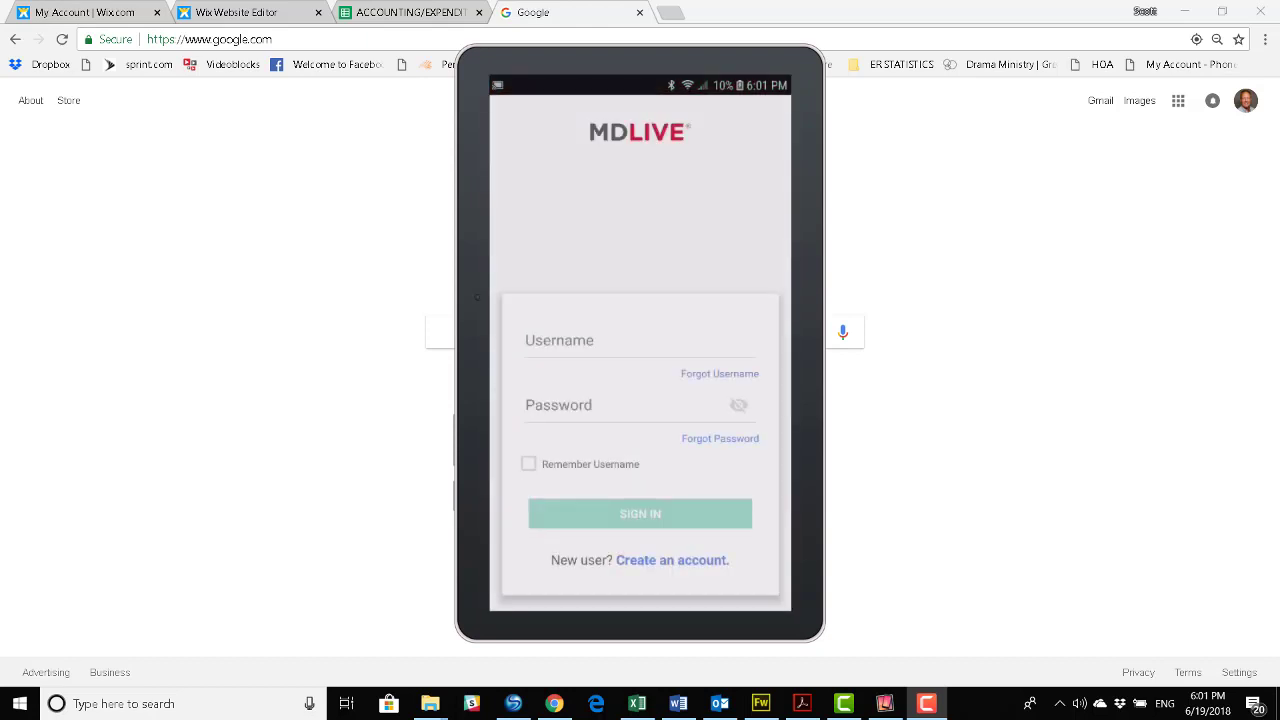
click(600, 340)
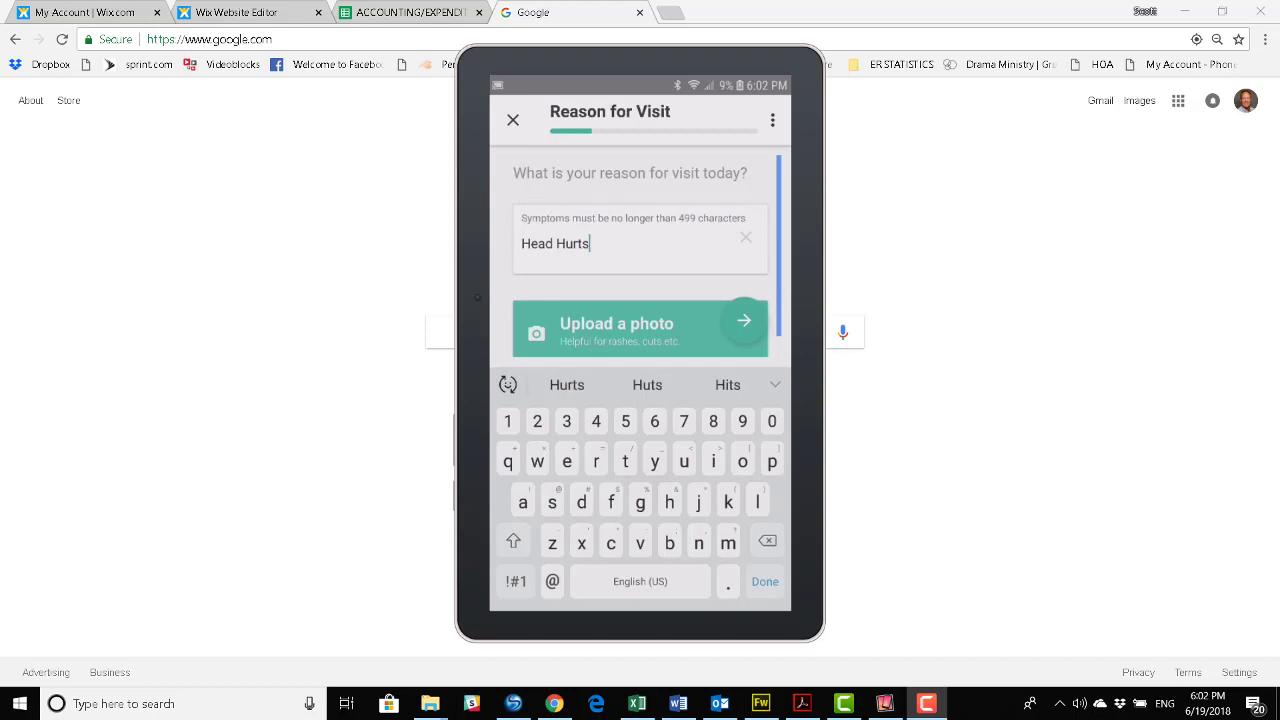
Step: Submit "Head Hurts" as the reason for visit, and choose to see the first available Family Physician by video
key(Return)
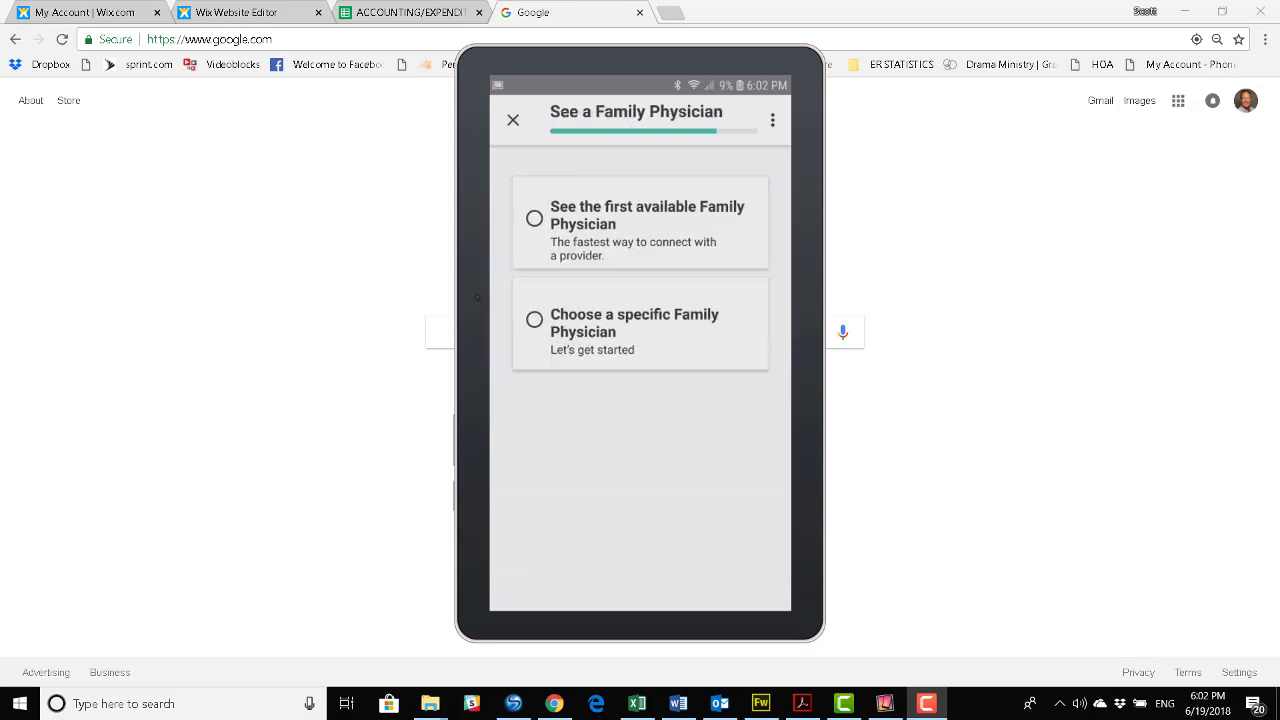
click(640, 222)
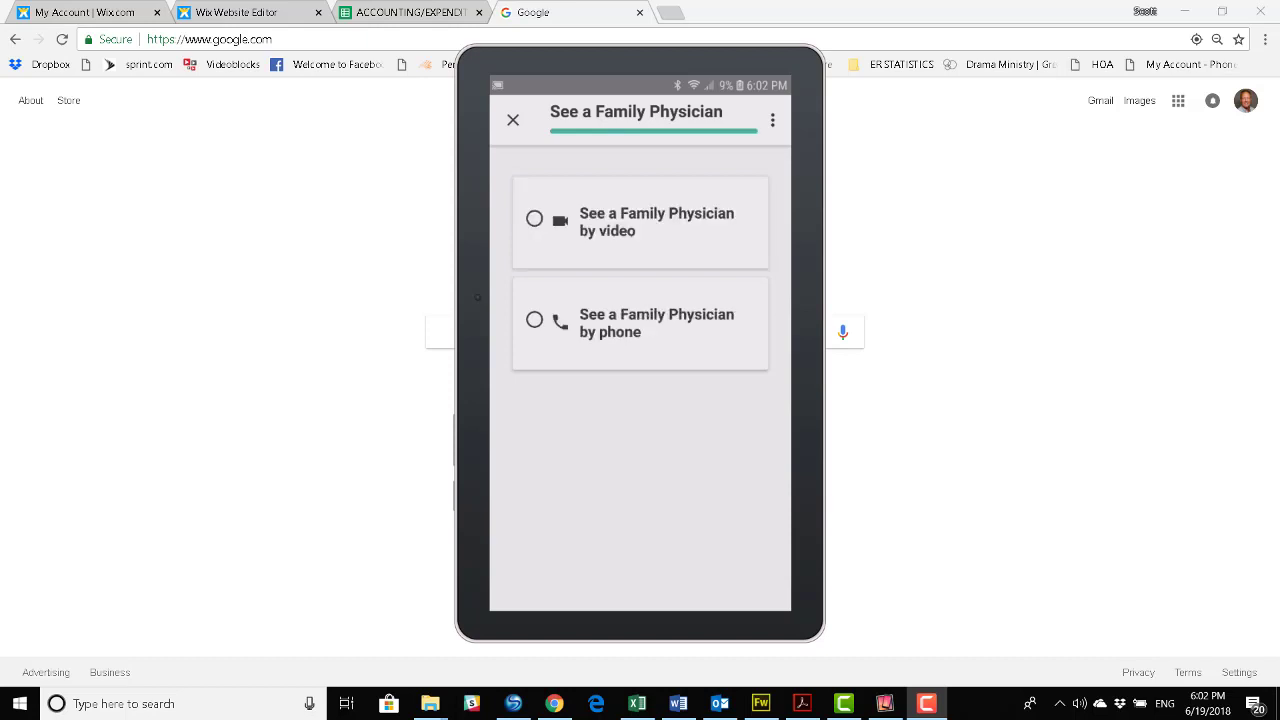
click(640, 222)
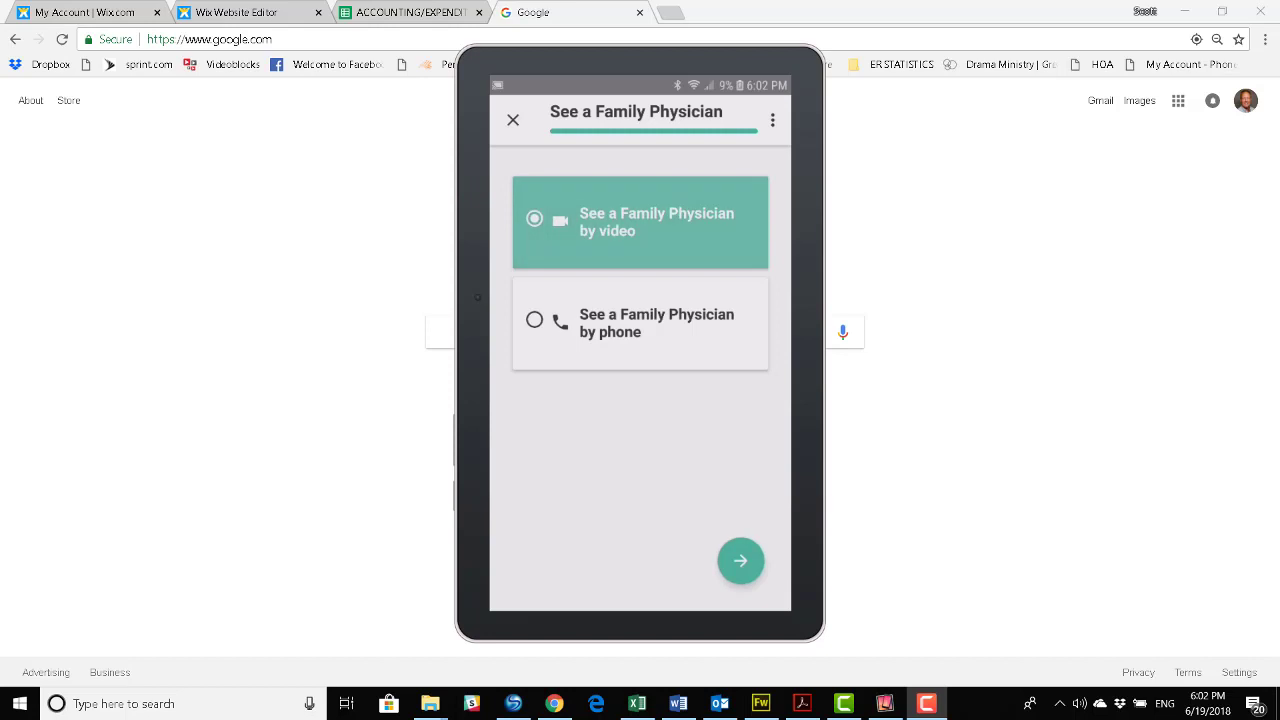